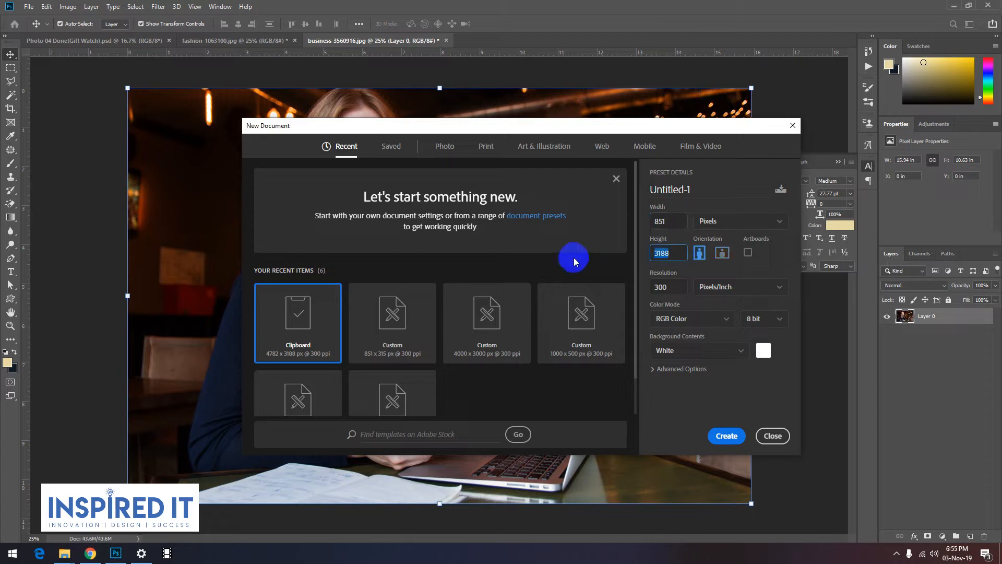
# Step: Create a new 851 x 315 pixel document at 72 pixels/inch named "fb cover o3"
pyautogui.press('Tab')
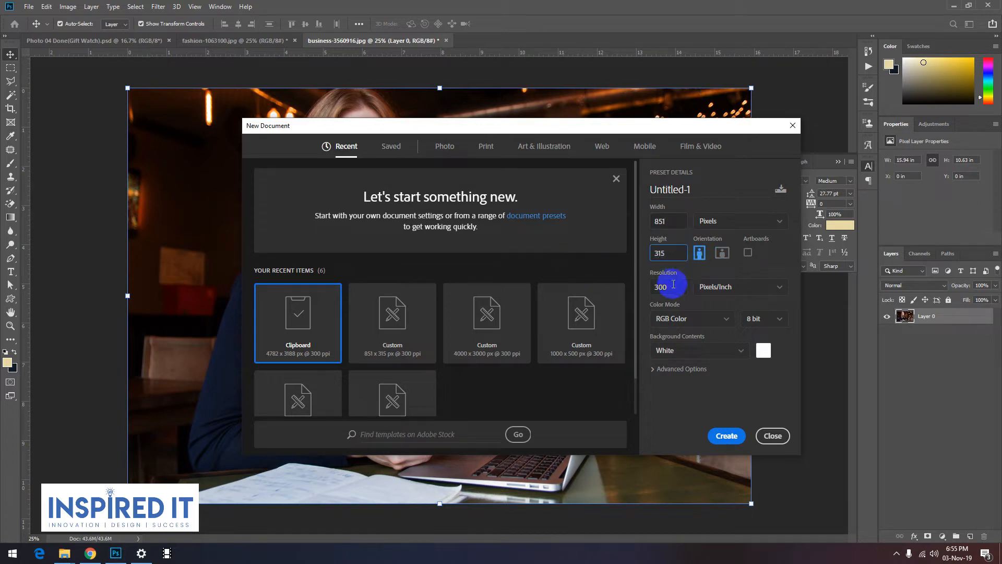
pyautogui.write('72')
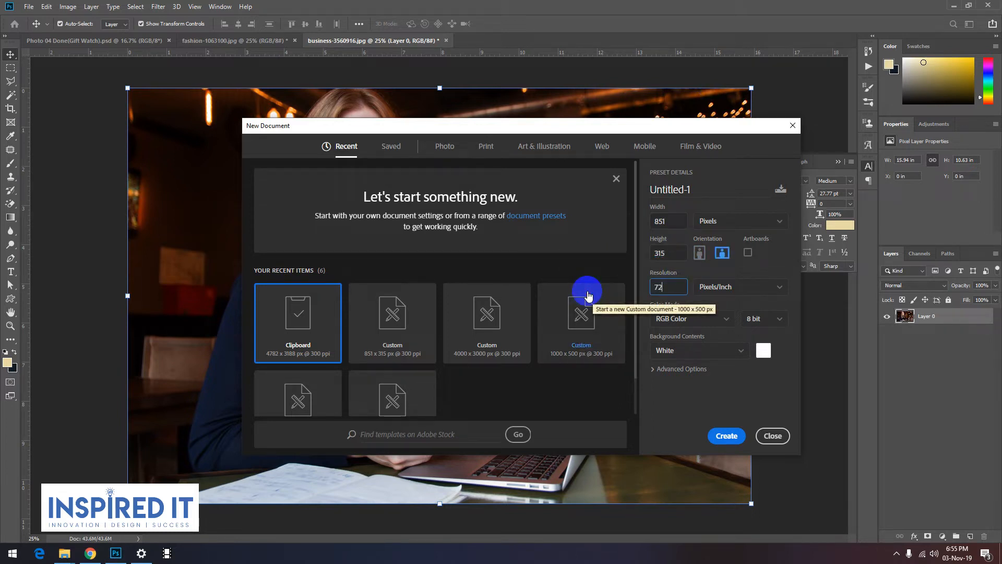
pyautogui.tripleClick(655, 195)
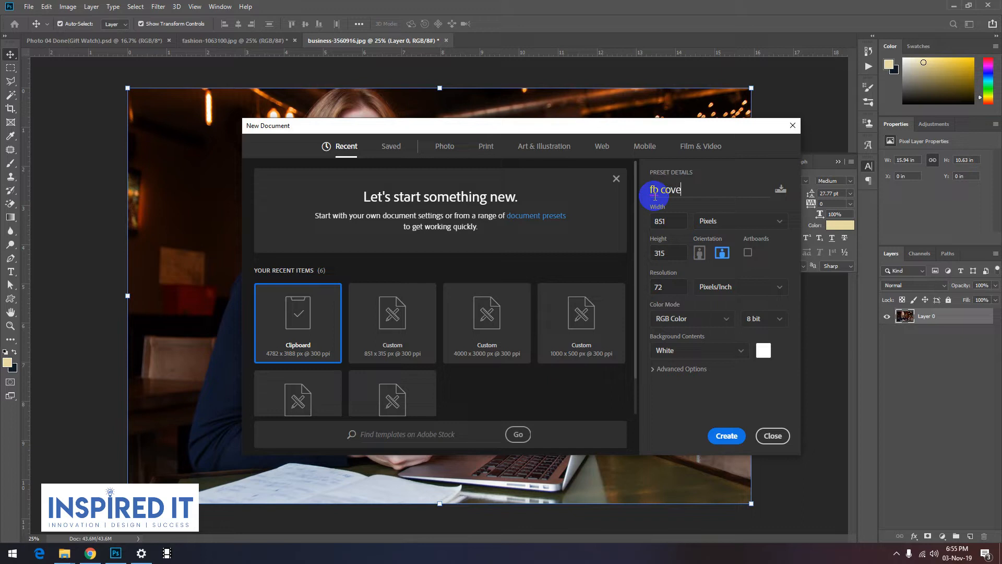
pyautogui.write('fb cover o3')
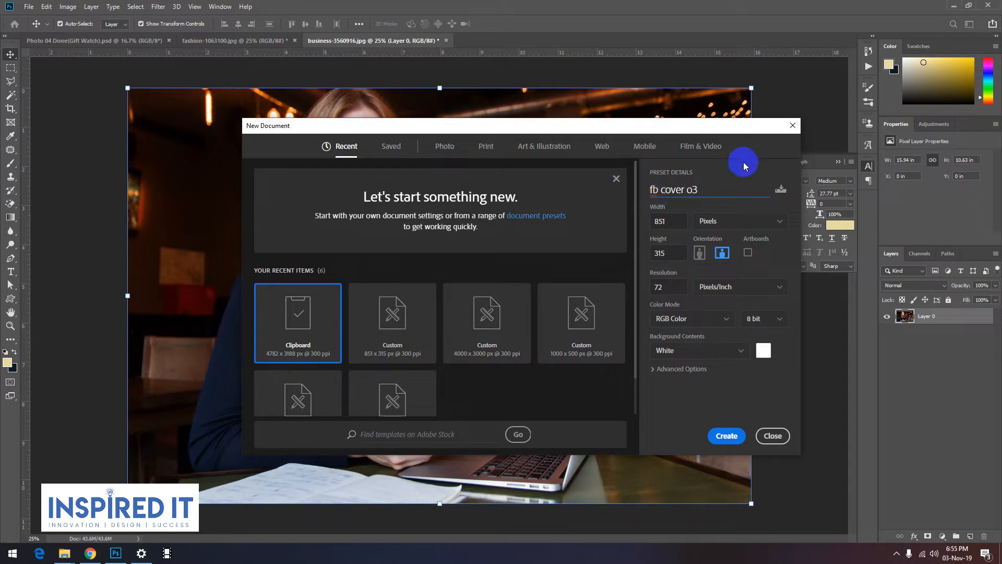
pyautogui.click(726, 433)
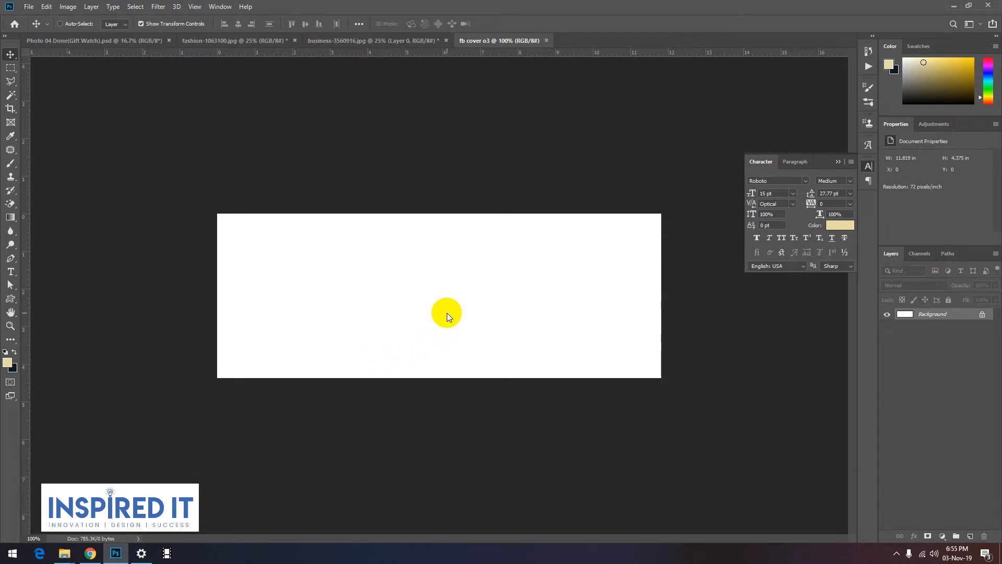
# Step: Browse the photo and pattern folders inside Resource(SAFI) for a background image, showing the pattern files as thumbnails
pyautogui.hotkey('ctrl', 'o')
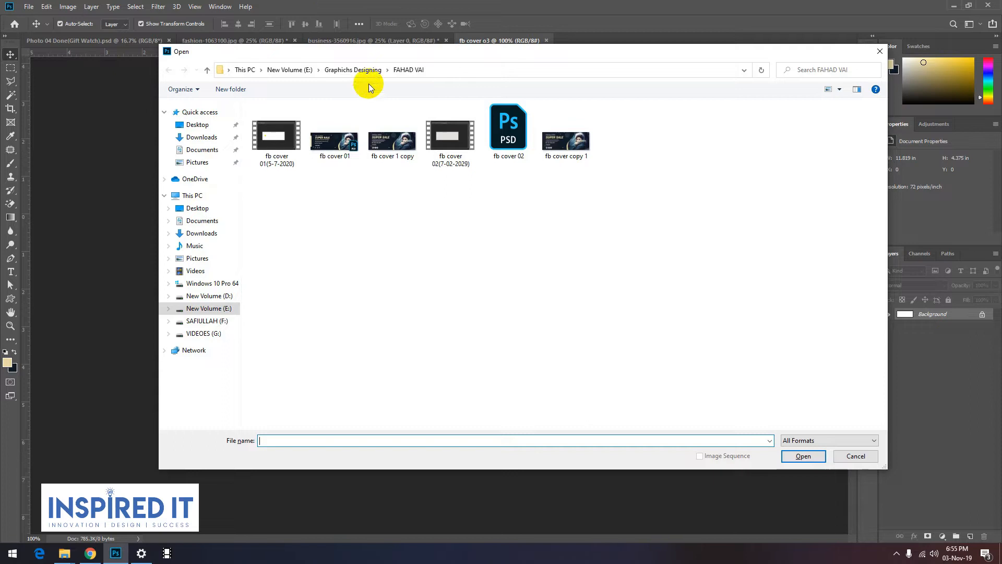
pyautogui.click(355, 70)
pyautogui.doubleClick(290, 208)
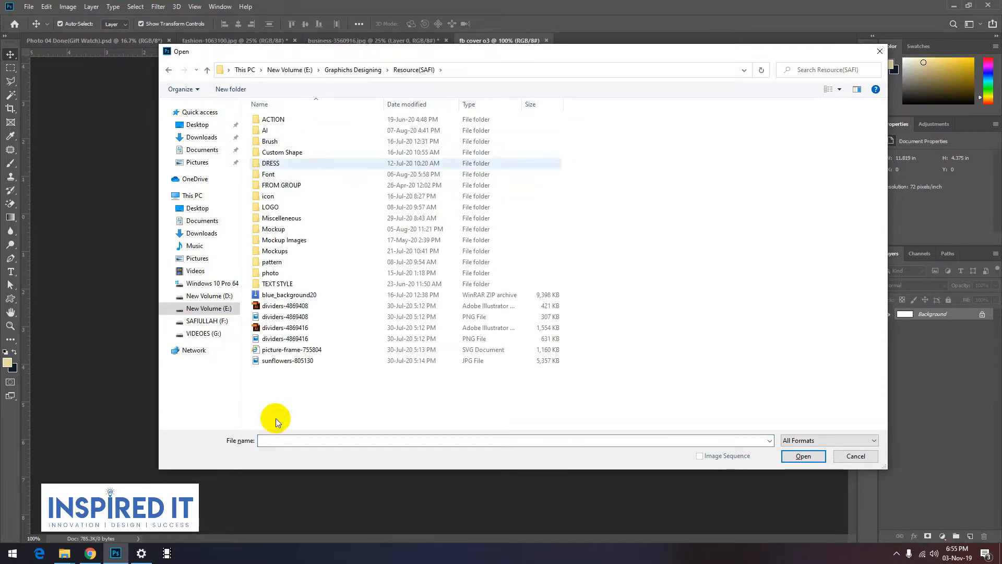
pyautogui.doubleClick(264, 276)
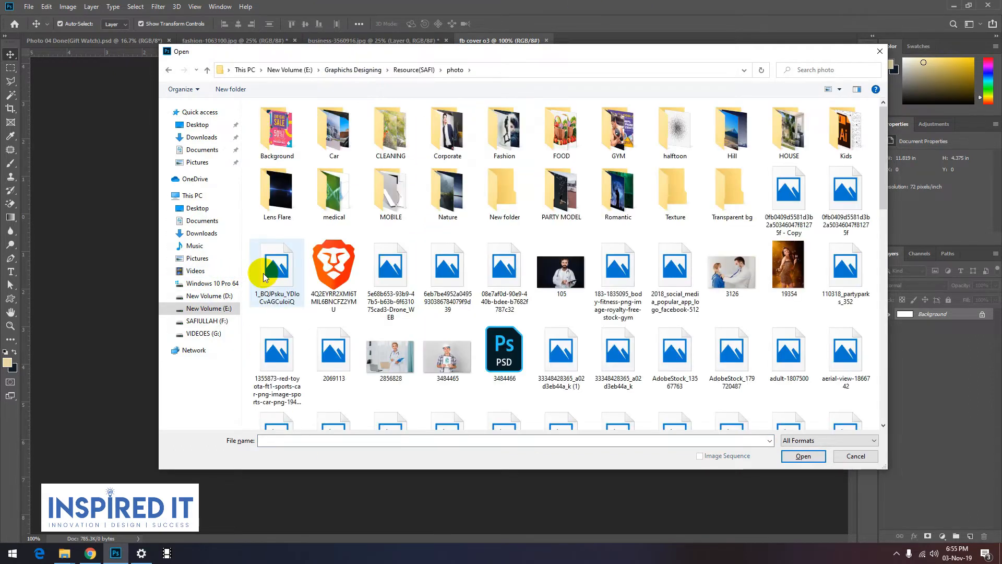
pyautogui.click(207, 70)
pyautogui.doubleClick(302, 264)
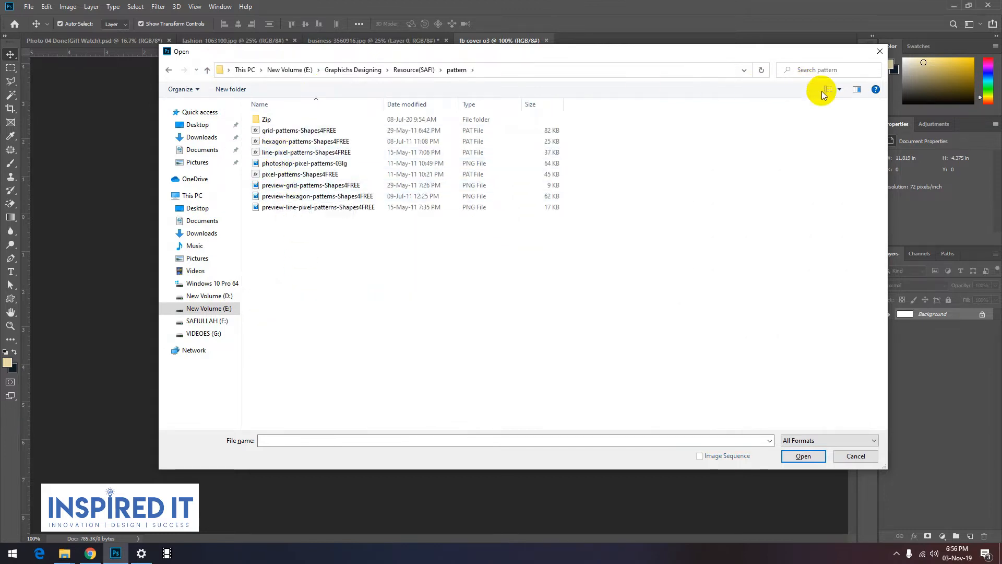
pyautogui.click(839, 89)
pyautogui.click(877, 30)
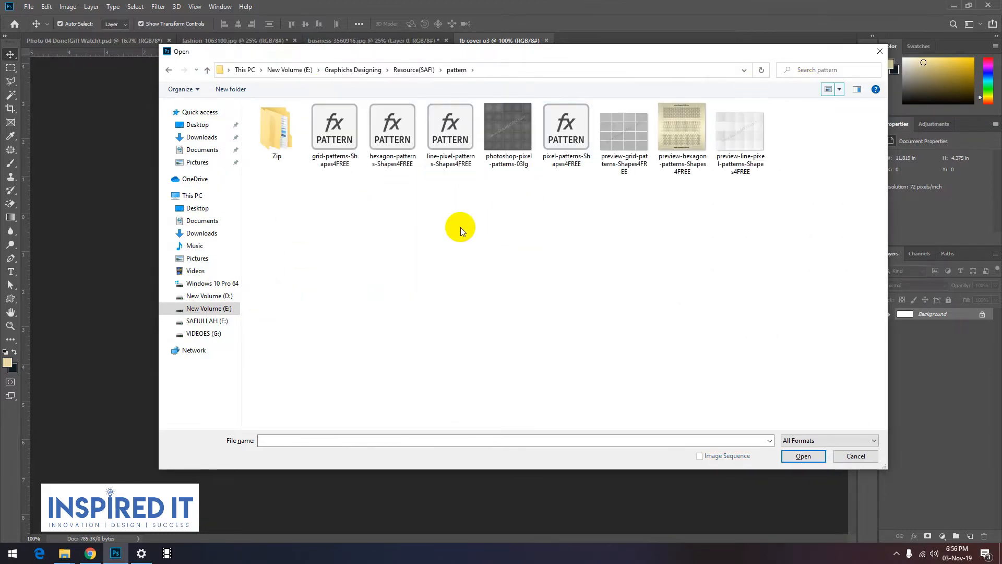
# Step: Open the image full-frame-shot-of-abstract-background-247666 from the Texture folder inside the photo folder
pyautogui.click(212, 73)
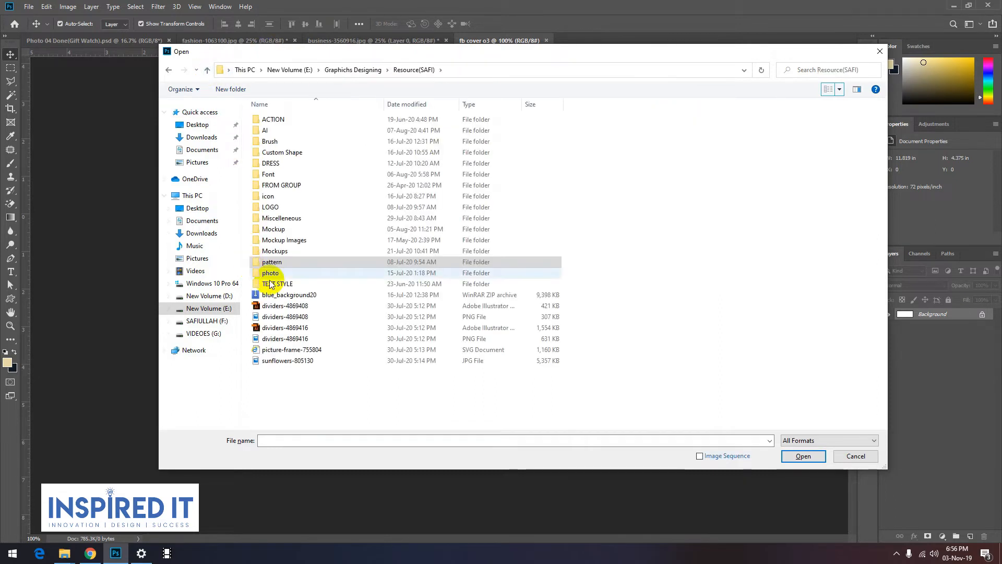
pyautogui.doubleClick(261, 265)
pyautogui.doubleClick(666, 197)
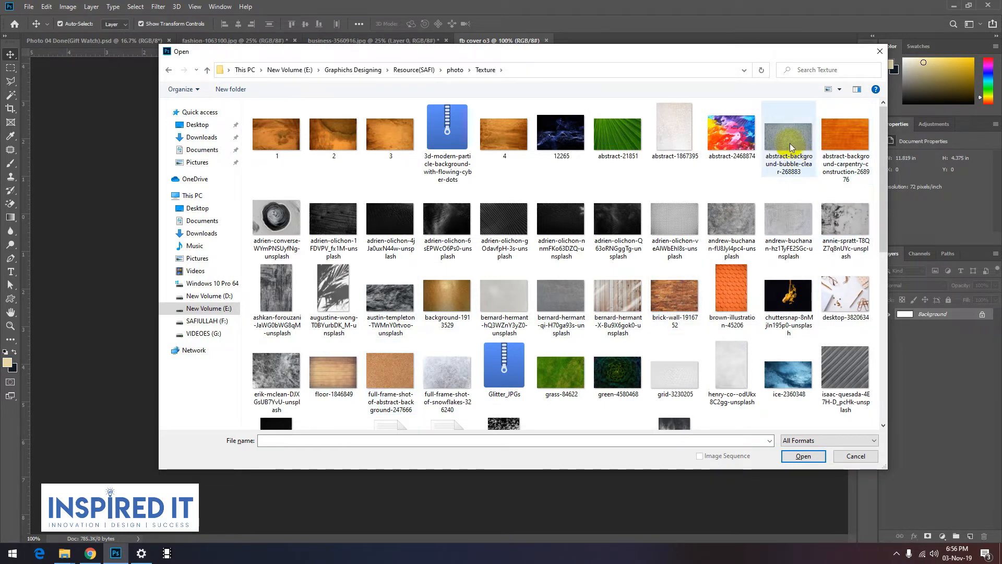
pyautogui.click(401, 394)
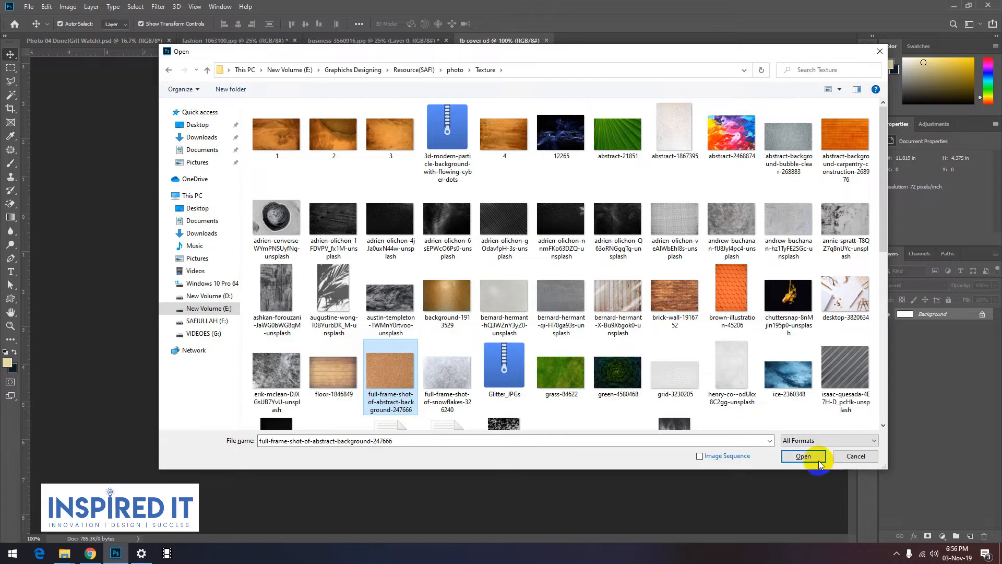
pyautogui.click(793, 456)
# Step: Unlock the texture image's background layer and bring it into the fb cover o3 document as a new layer
pyautogui.click(981, 317)
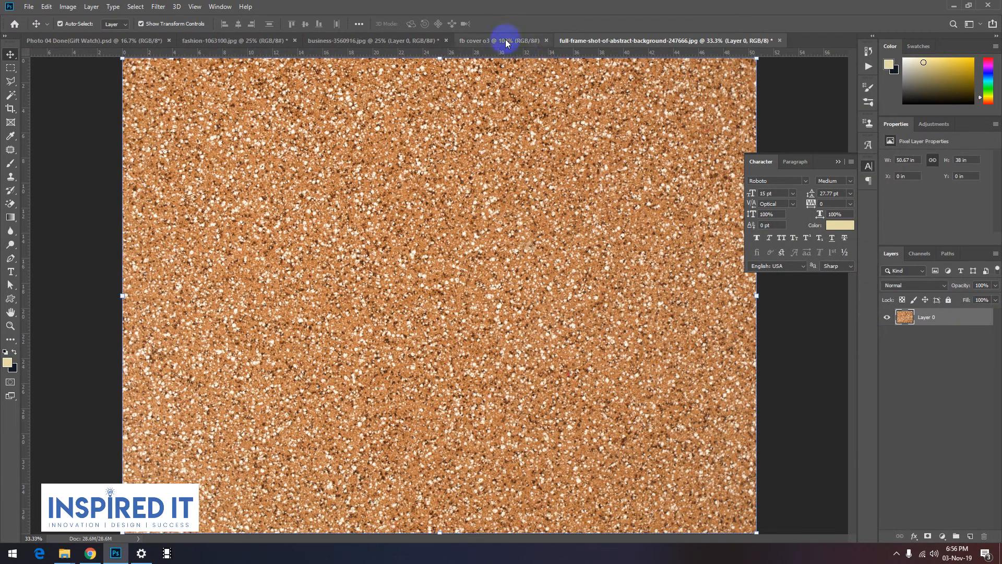
pyautogui.click(506, 42)
pyautogui.moveTo(399, 302); pyautogui.dragTo(448, 319)
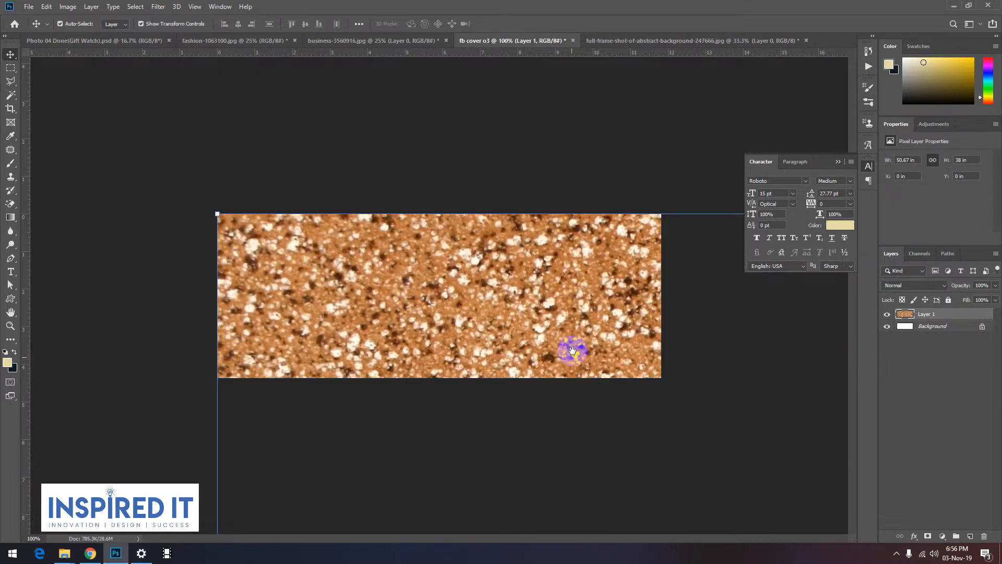
# Step: Scale the texture layer down proportionally to about 23.59%, position it over the whole canvas and apply the transform
pyautogui.hotkey('ctrl', '-')
pyautogui.hotkey('ctrl', '-')
pyautogui.hotkey('ctrl', '-')
pyautogui.moveTo(634, 468); pyautogui.dragTo(678, 468)
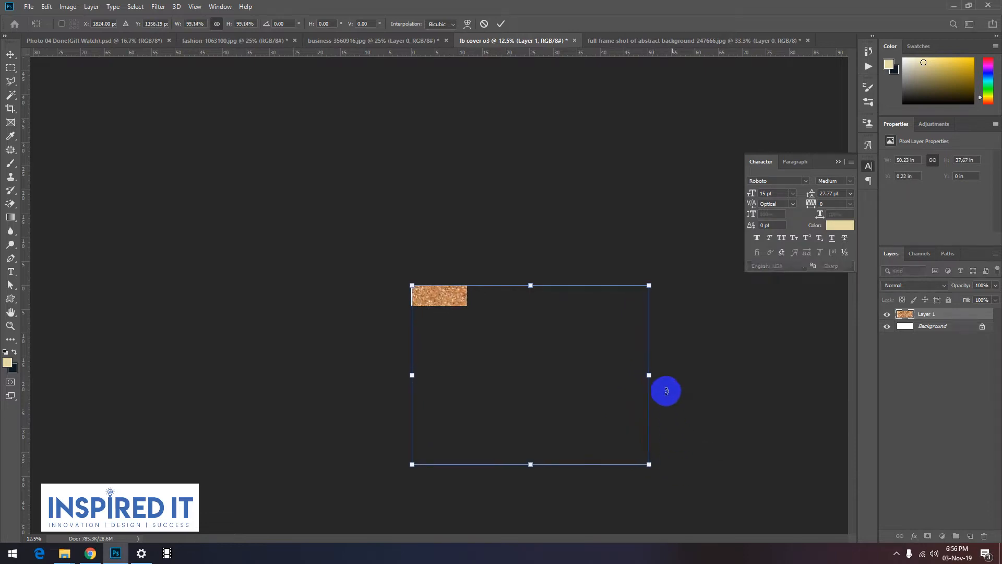
pyautogui.moveTo(649, 376); pyautogui.dragTo(635, 416)
pyautogui.moveTo(633, 462); pyautogui.dragTo(432, 256)
pyautogui.hotkey('ctrl', '+')
pyautogui.hotkey('ctrl', '+')
pyautogui.hotkey('ctrl', '+')
pyautogui.hotkey('ctrl', '+')
pyautogui.click(501, 24)
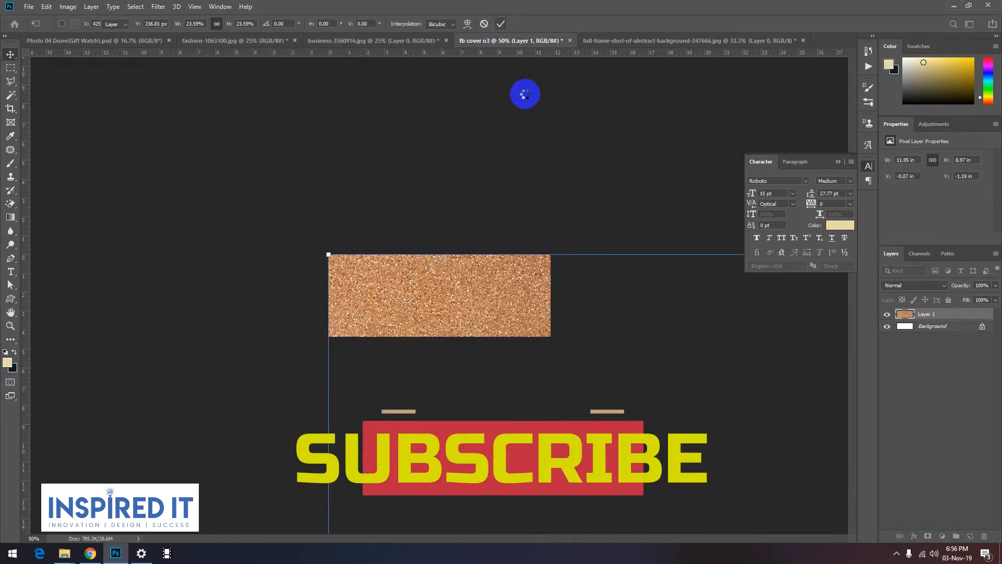
pyautogui.click(524, 93)
# Step: Open the texture layer in the Camera Raw Filter and set Exposure to -2.75 and Saturation to -100
pyautogui.click(480, 306)
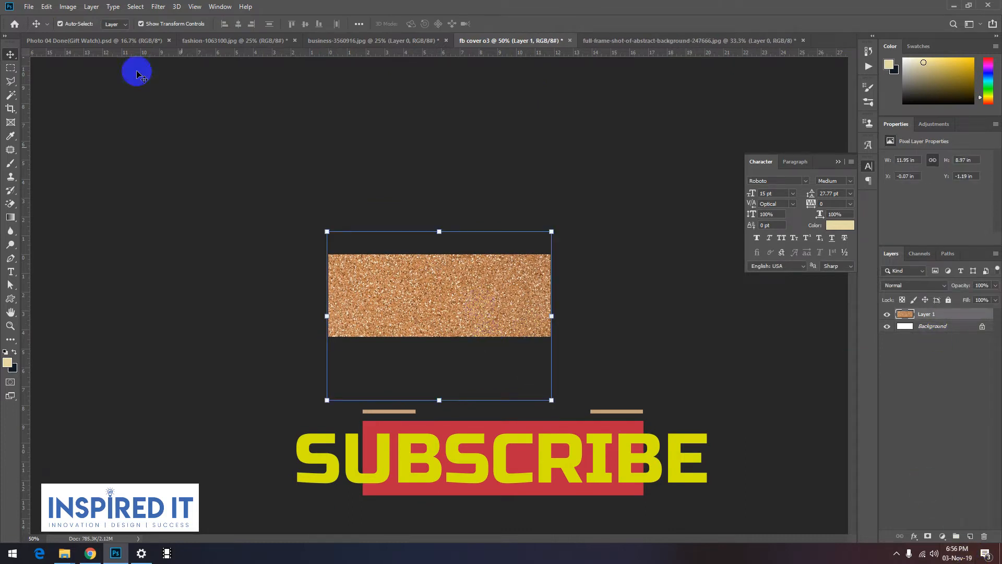
pyautogui.click(154, 7)
pyautogui.click(197, 69)
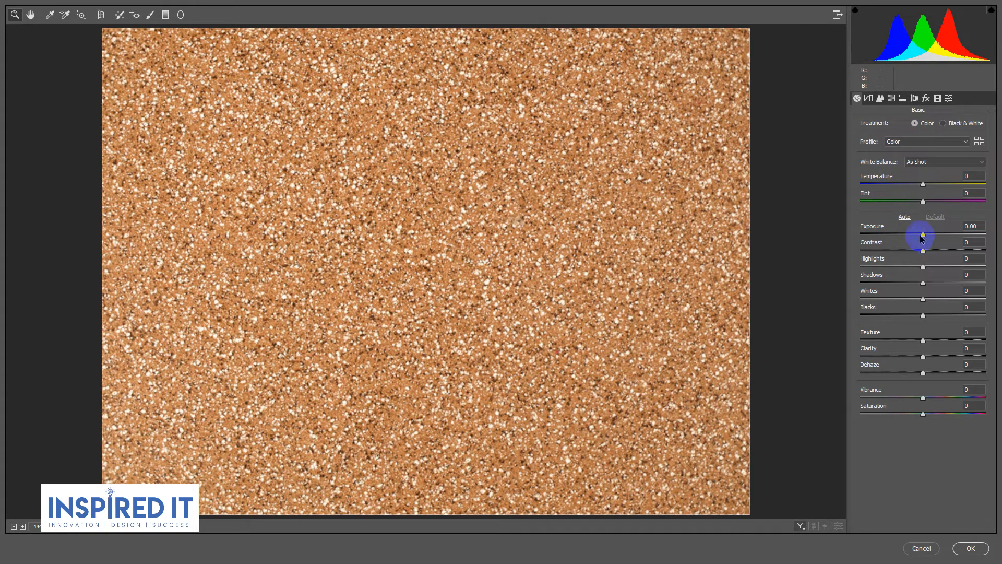
pyautogui.moveTo(923, 236); pyautogui.dragTo(867, 239)
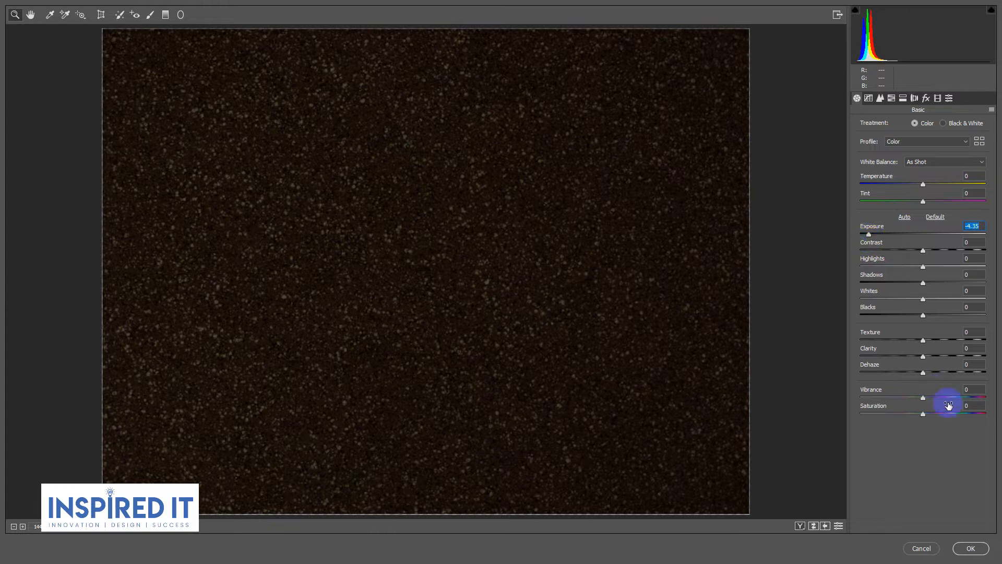
pyautogui.moveTo(923, 415); pyautogui.dragTo(850, 427)
pyautogui.moveTo(868, 236); pyautogui.dragTo(890, 239)
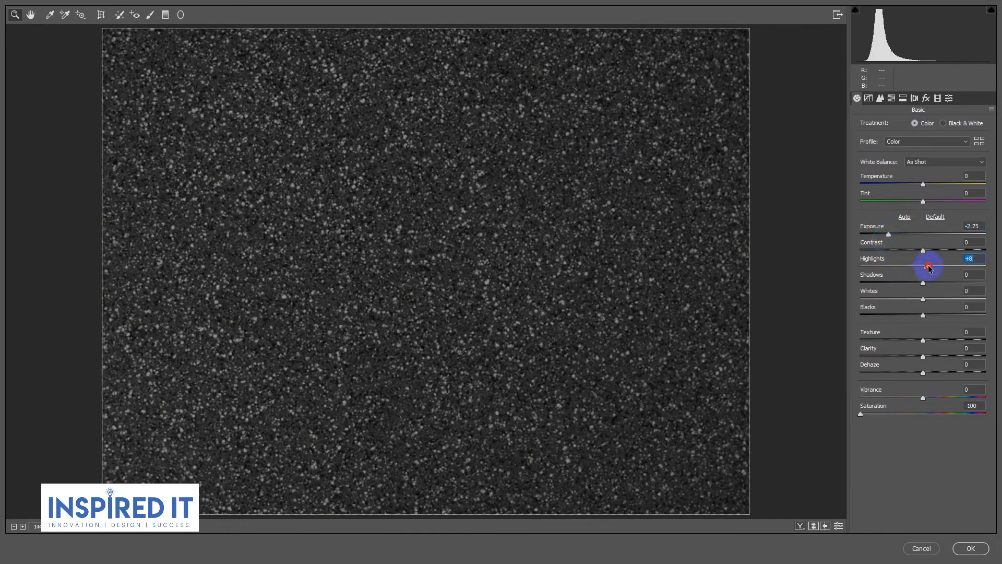
# Step: Set Highlights +22, Shadows -28, Whites -48, Blacks -20, Texture -31 and Clarity -18, lower Vibrance, and apply the Camera Raw adjustments
pyautogui.moveTo(953, 270); pyautogui.dragTo(916, 350)
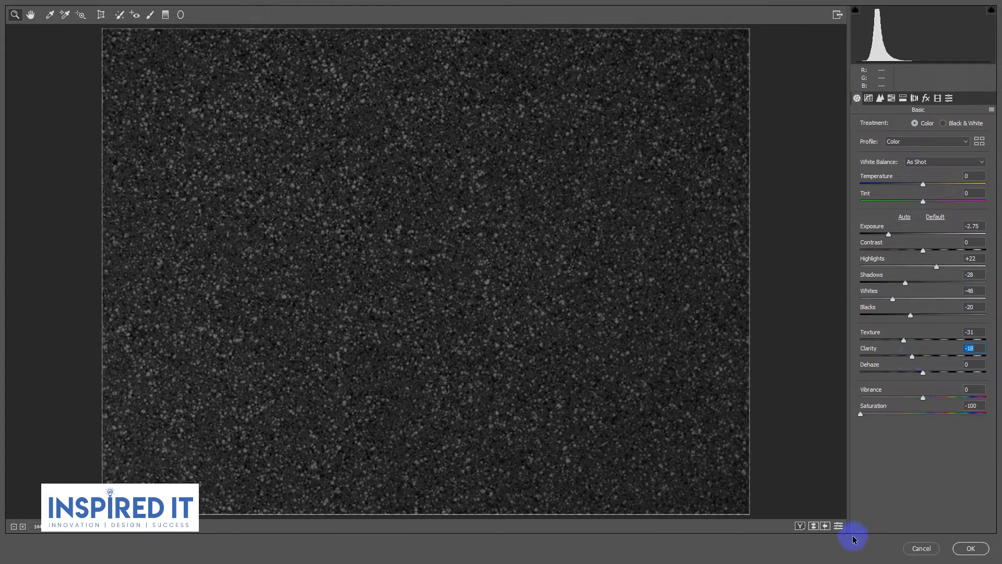
pyautogui.click(839, 526)
pyautogui.click(838, 526)
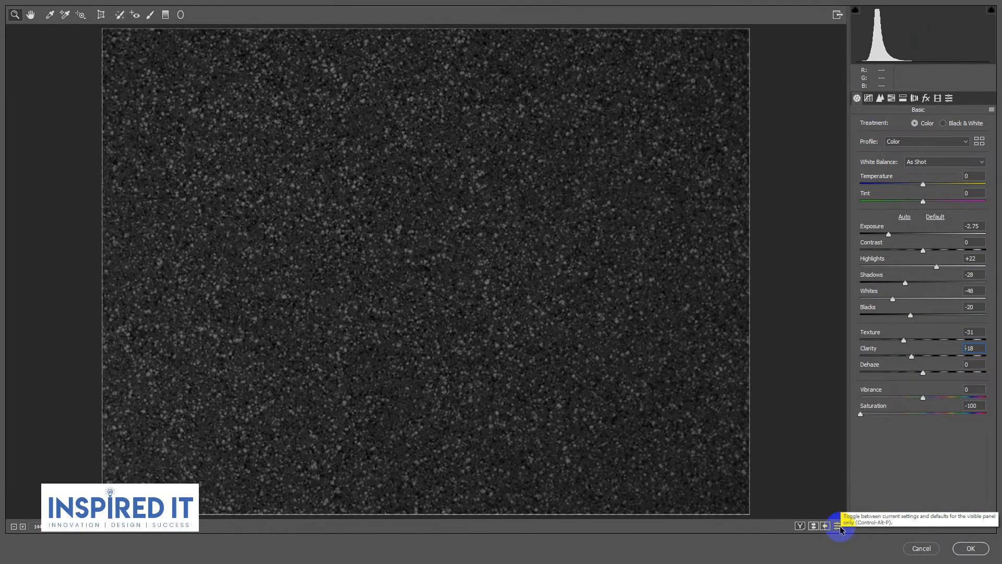
pyautogui.moveTo(924, 399); pyautogui.dragTo(891, 403)
pyautogui.click(966, 549)
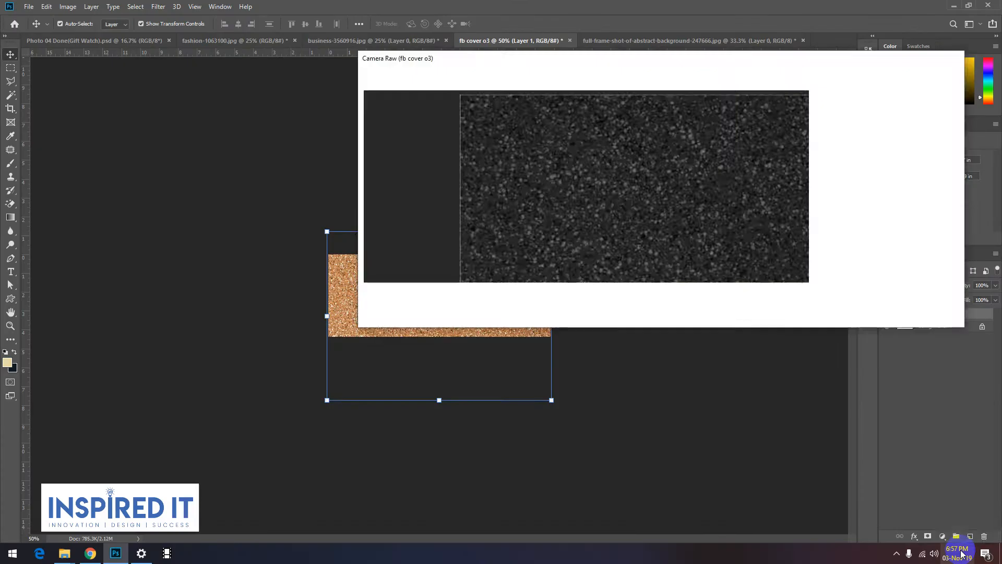
# Step: Apply a Gaussian Blur with a radius of 2.0 pixels to the darkened texture layer
pyautogui.click(774, 390)
pyautogui.click(493, 318)
pyautogui.hotkey('ctrl', '+')
pyautogui.click(969, 319)
pyautogui.click(158, 7)
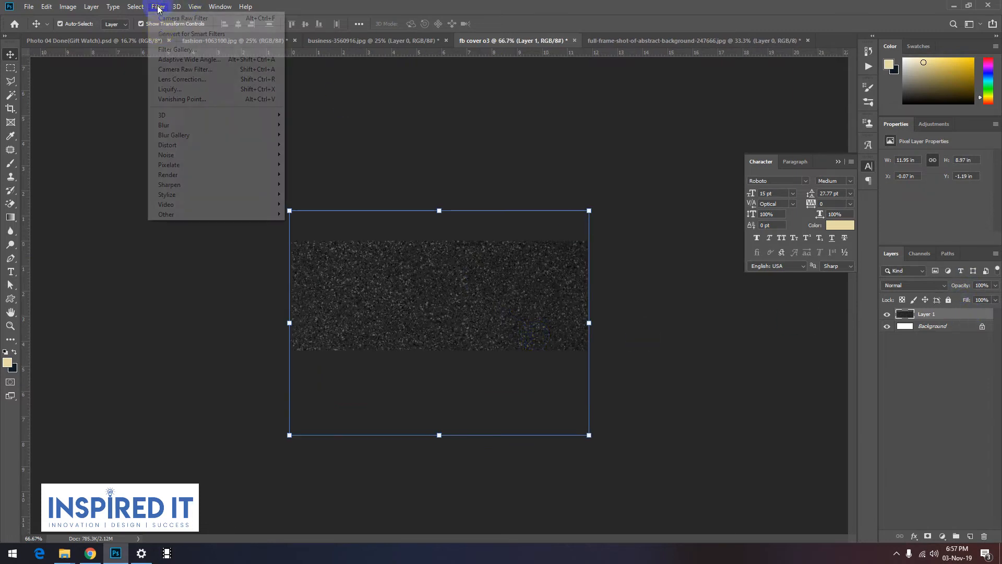
pyautogui.moveTo(202, 127)
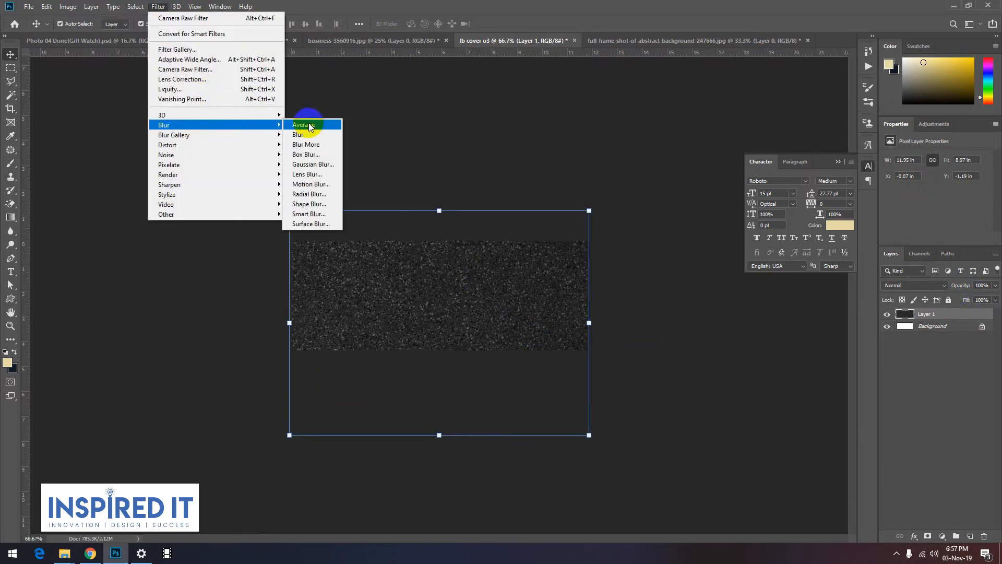
pyautogui.click(311, 164)
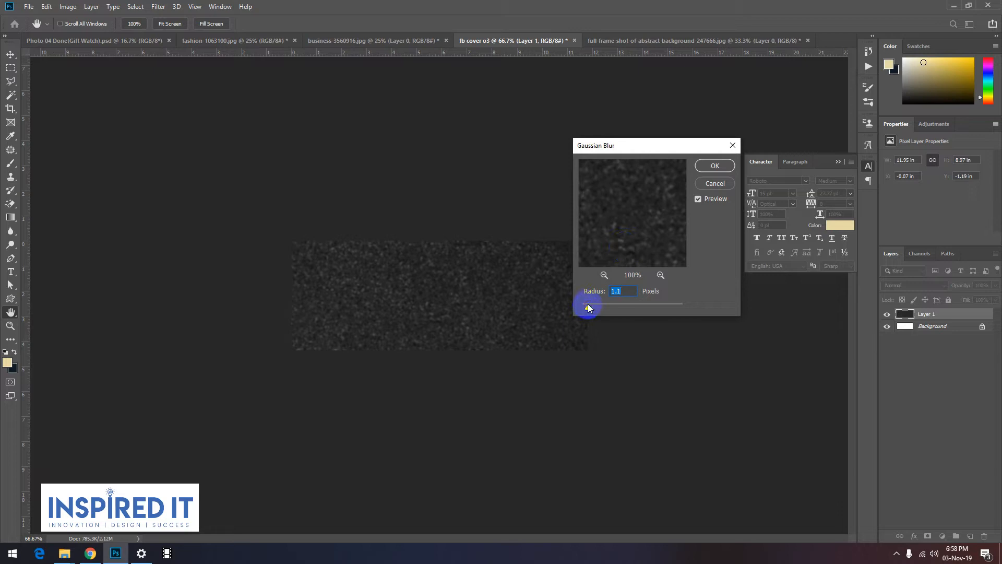
pyautogui.click(715, 165)
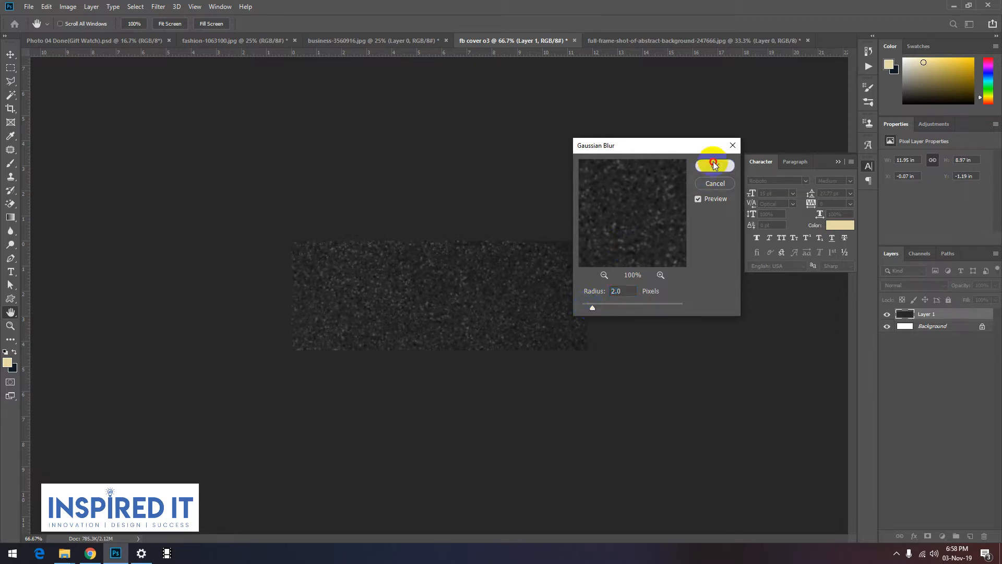
pyautogui.press('v')
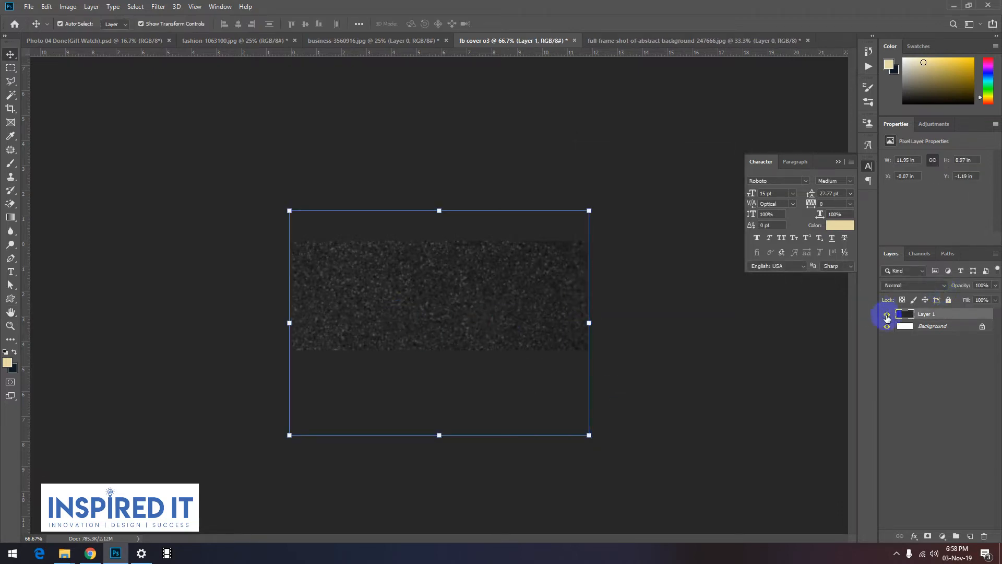
# Step: Hide the first texture layer and open the black water-droplet texture image from the Texture folder
pyautogui.click(887, 314)
pyautogui.hotkey('ctrl', 'o')
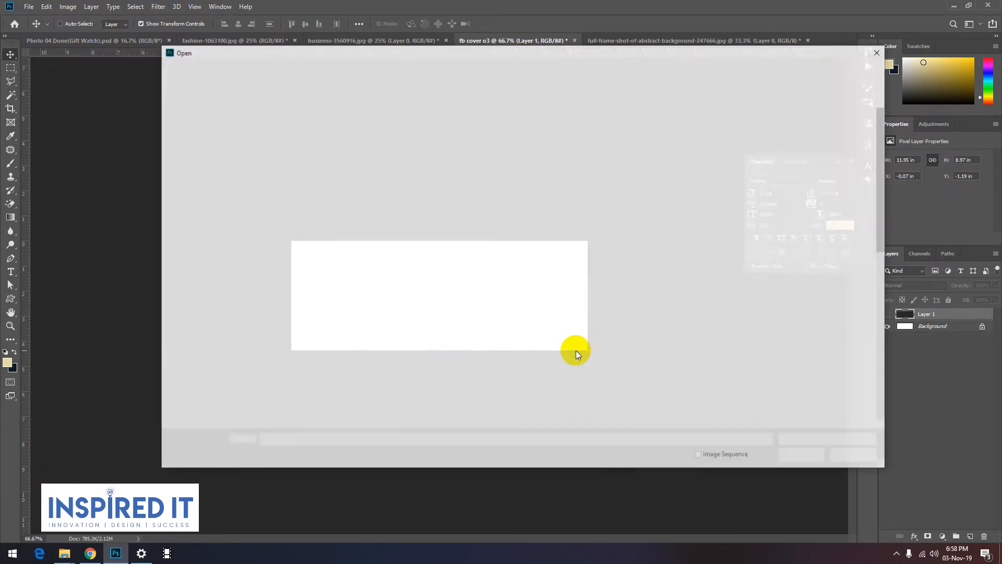
pyautogui.scroll(-5, 660, 292)
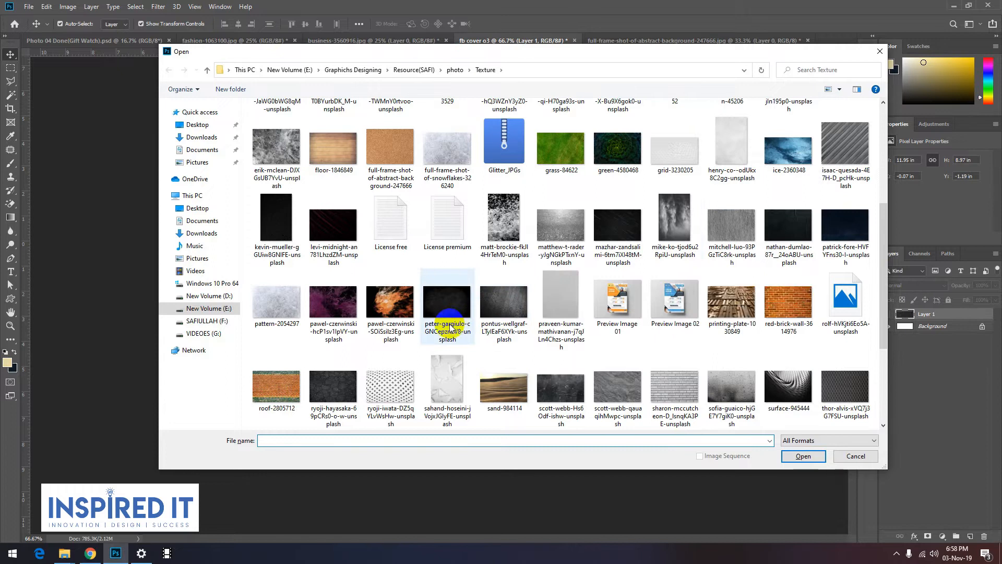
pyautogui.click(267, 226)
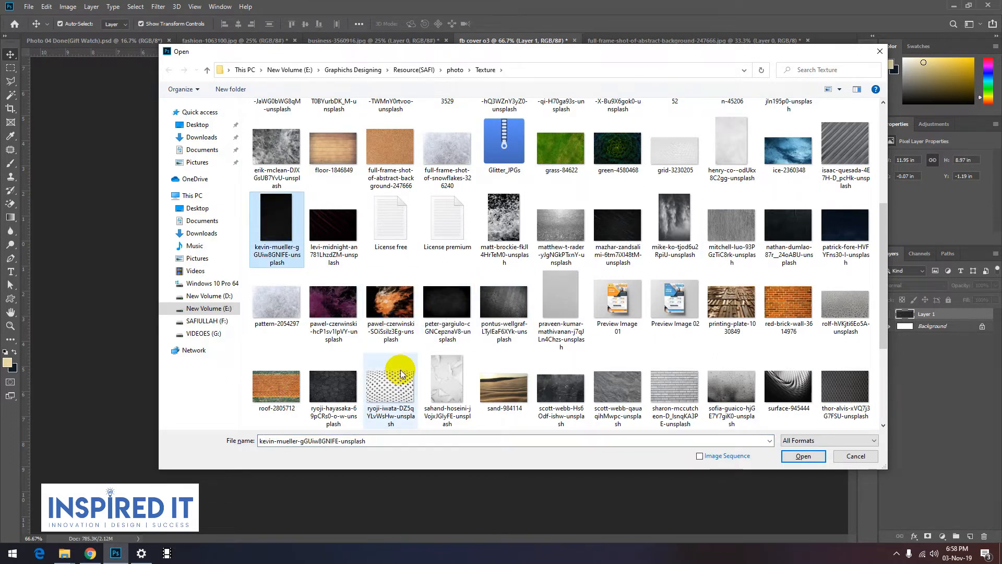
pyautogui.scroll(4, 516, 323)
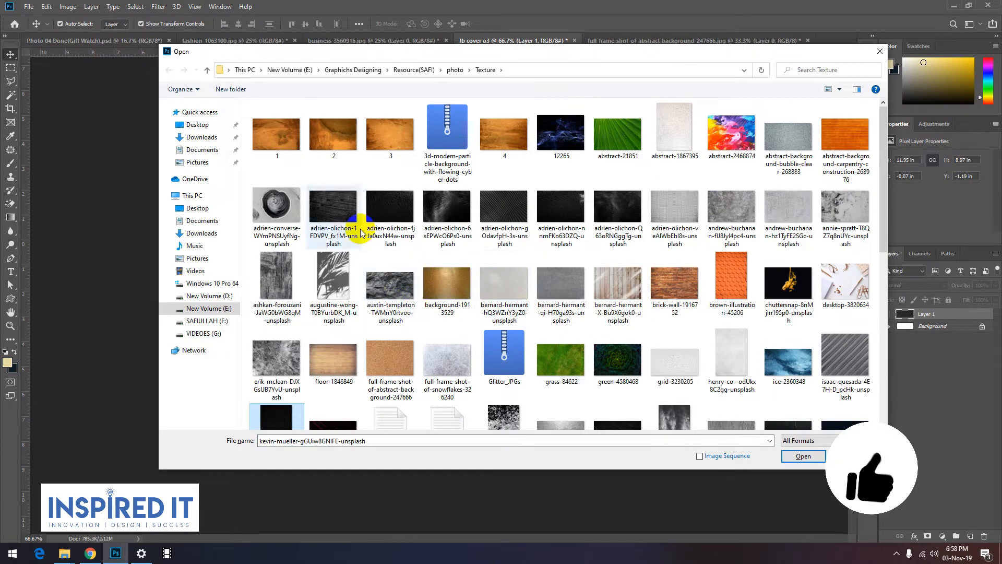
pyautogui.scroll(-5, 664, 163)
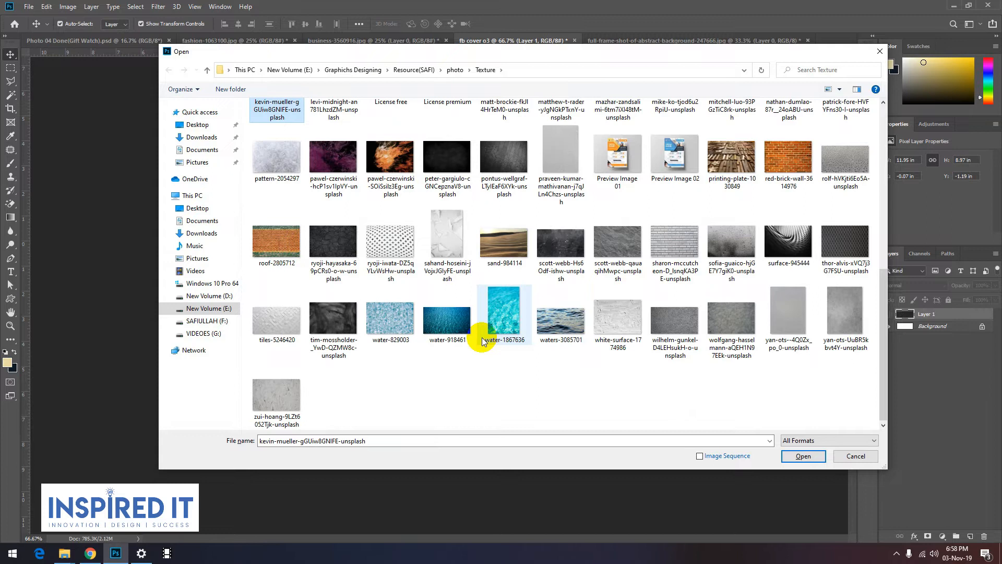
pyautogui.scroll(10, 336, 224)
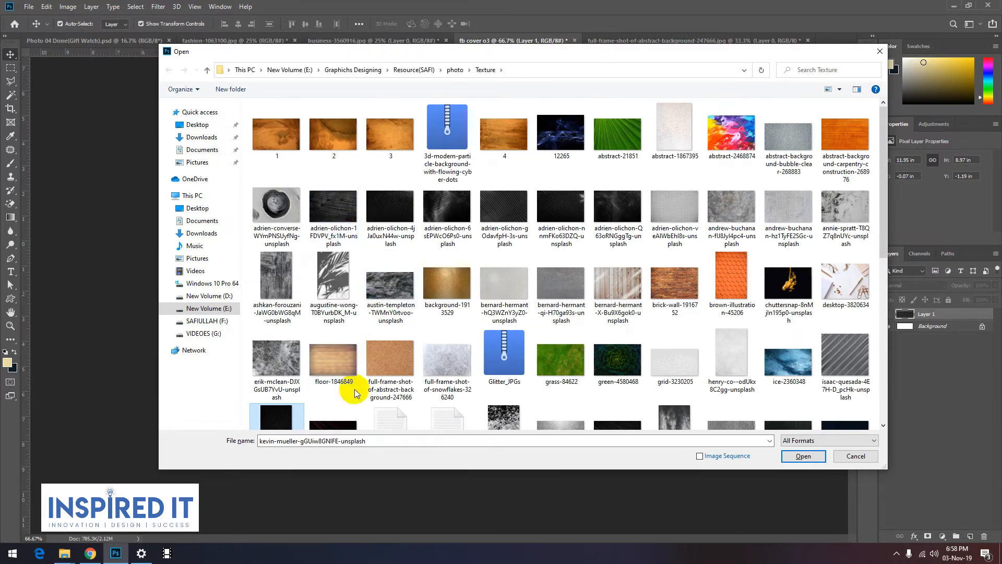
pyautogui.click(801, 455)
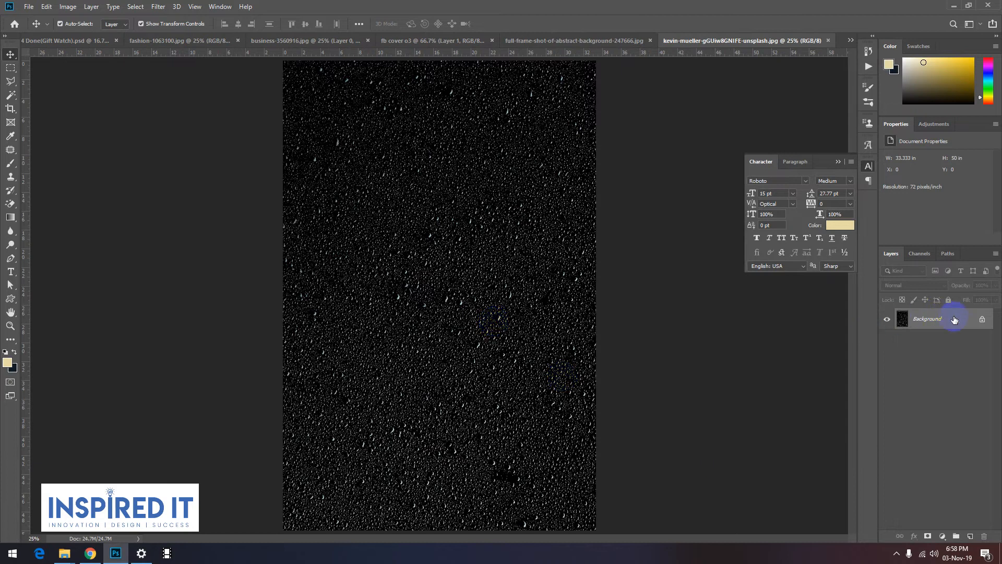
# Step: Unlock the droplet image's background layer and copy it into the fb cover o3 document, aligned with the canvas's upper-left corner
pyautogui.click(983, 322)
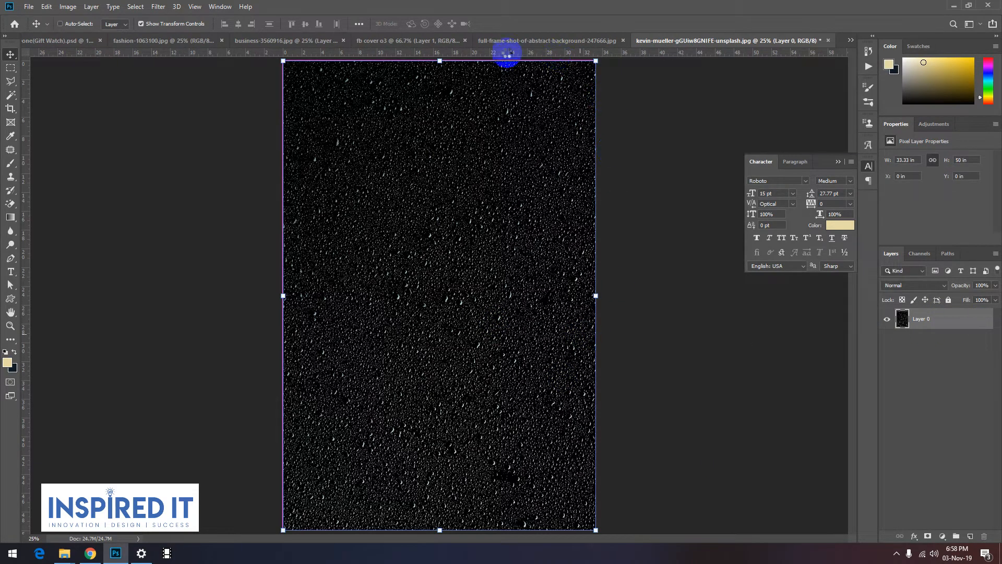
pyautogui.click(383, 40)
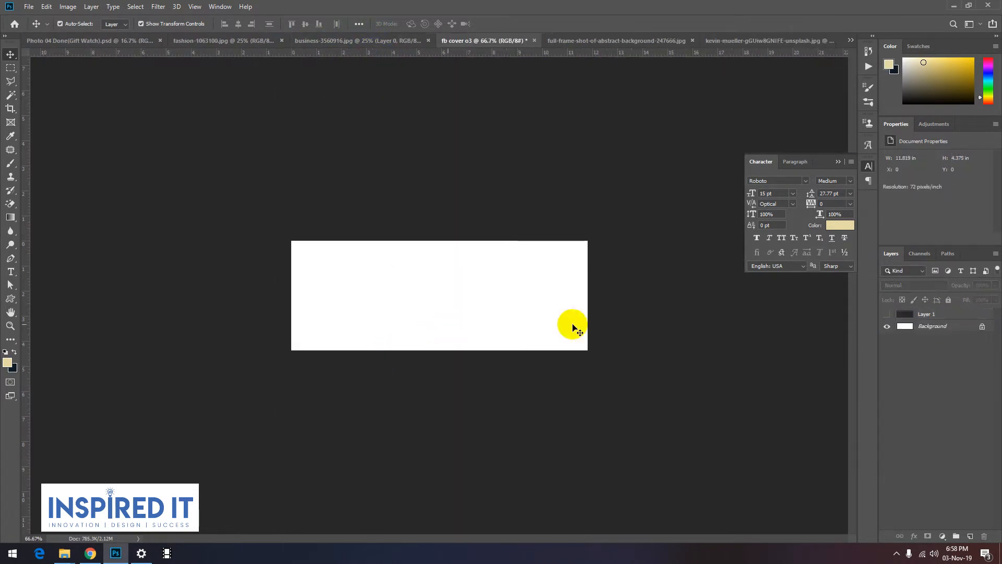
pyautogui.moveTo(444, 304); pyautogui.dragTo(478, 315)
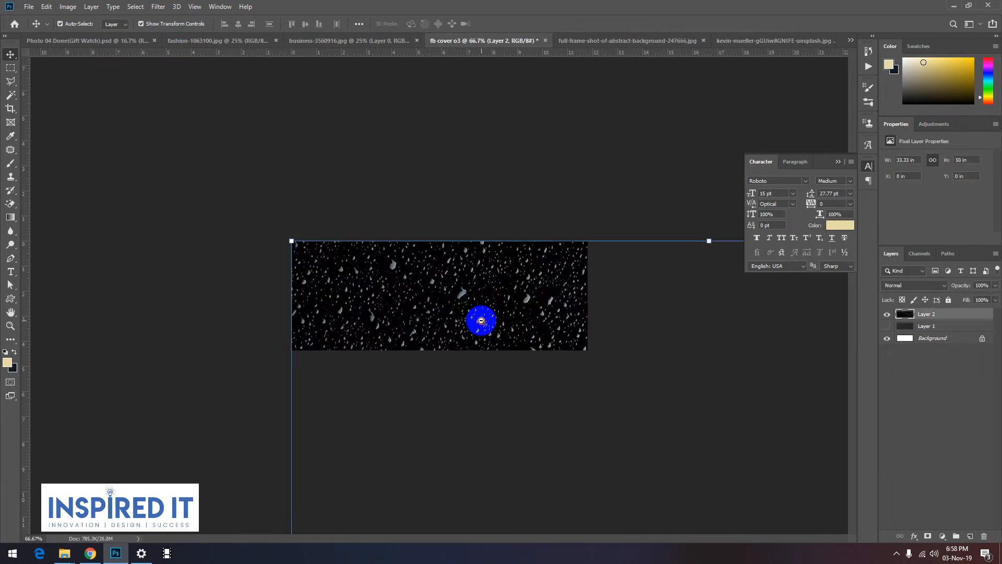
# Step: Scale the droplet texture layer down proportionally to about 16%, keeping it upright at the canvas's upper edge
pyautogui.hotkey('ctrl', '-')
pyautogui.hotkey('ctrl', '-')
pyautogui.hotkey('ctrl', '-')
pyautogui.hotkey('ctrl', '-')
pyautogui.hotkey('ctrl', '-')
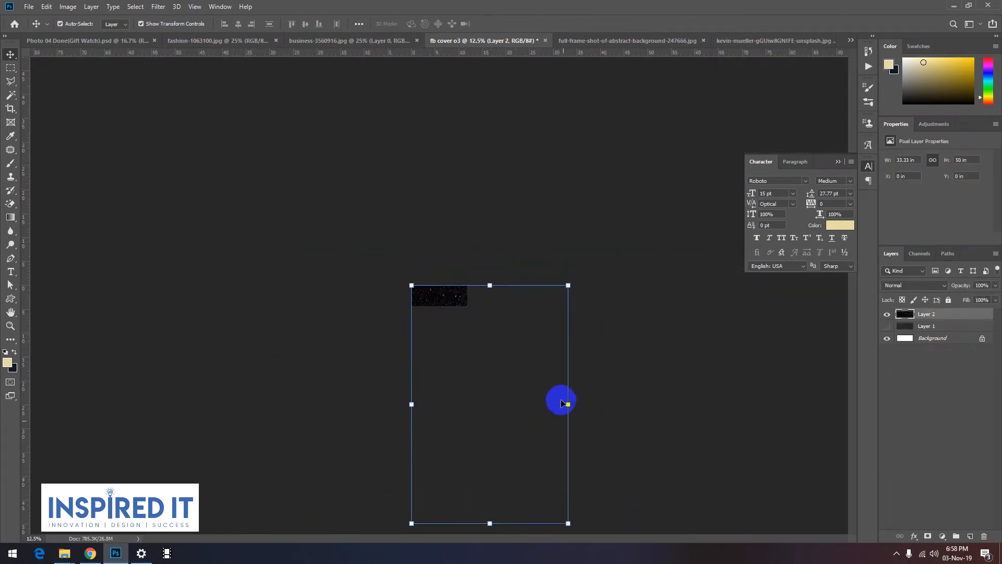
pyautogui.moveTo(400, 281); pyautogui.dragTo(376, 308)
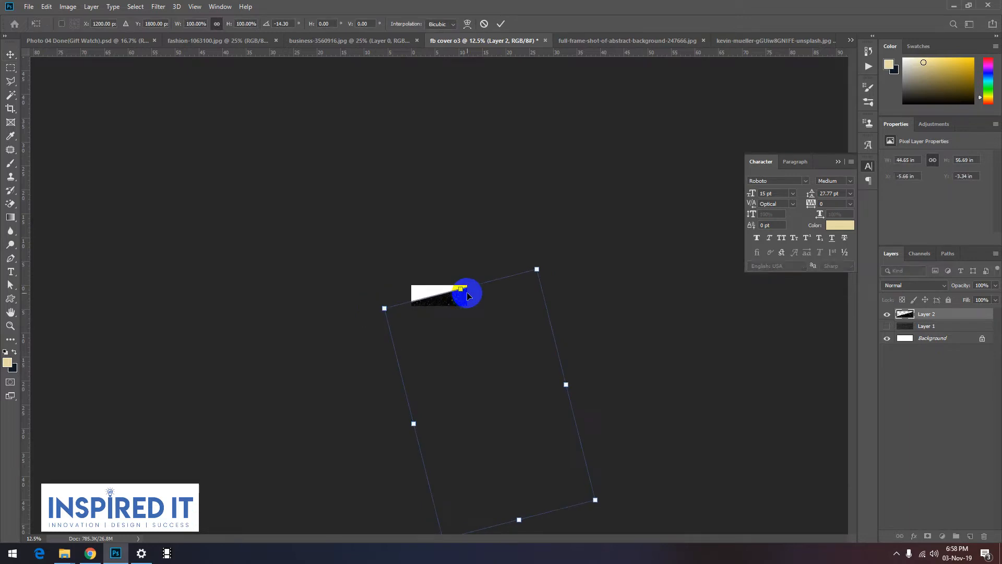
pyautogui.hotkey('ctrl', 'z')
pyautogui.moveTo(497, 524); pyautogui.dragTo(497, 418)
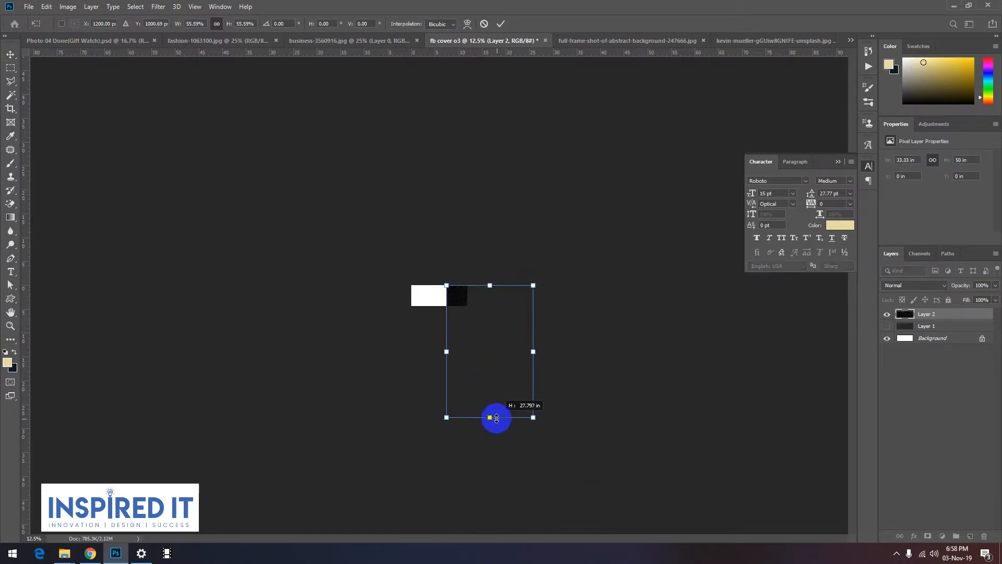
pyautogui.moveTo(461, 291); pyautogui.dragTo(426, 294)
pyautogui.moveTo(457, 416); pyautogui.dragTo(453, 308)
# Step: Rotate the droplet texture by -90°, scale it to about 23.64% so it covers the canvas, and apply the transform
pyautogui.click(450, 300)
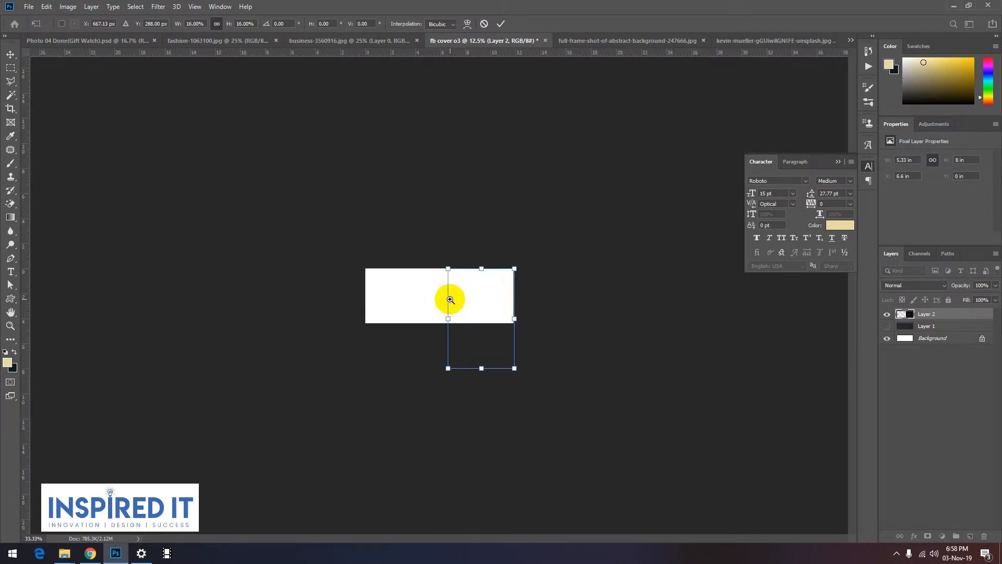
pyautogui.click(449, 299)
pyautogui.moveTo(450, 242); pyautogui.dragTo(360, 397)
pyautogui.moveTo(447, 320); pyautogui.dragTo(346, 299)
pyautogui.moveTo(478, 304); pyautogui.dragTo(554, 302)
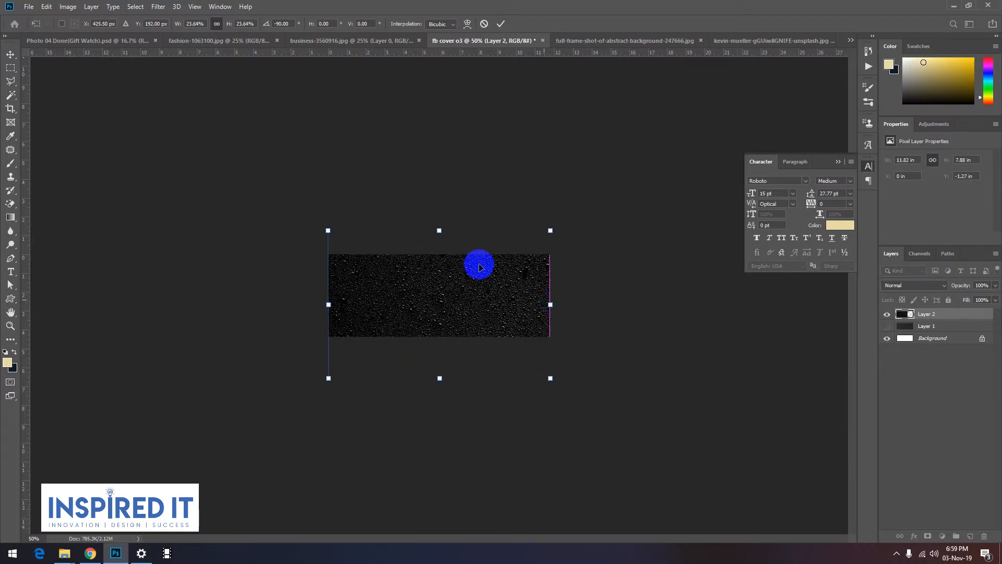
pyautogui.click(500, 24)
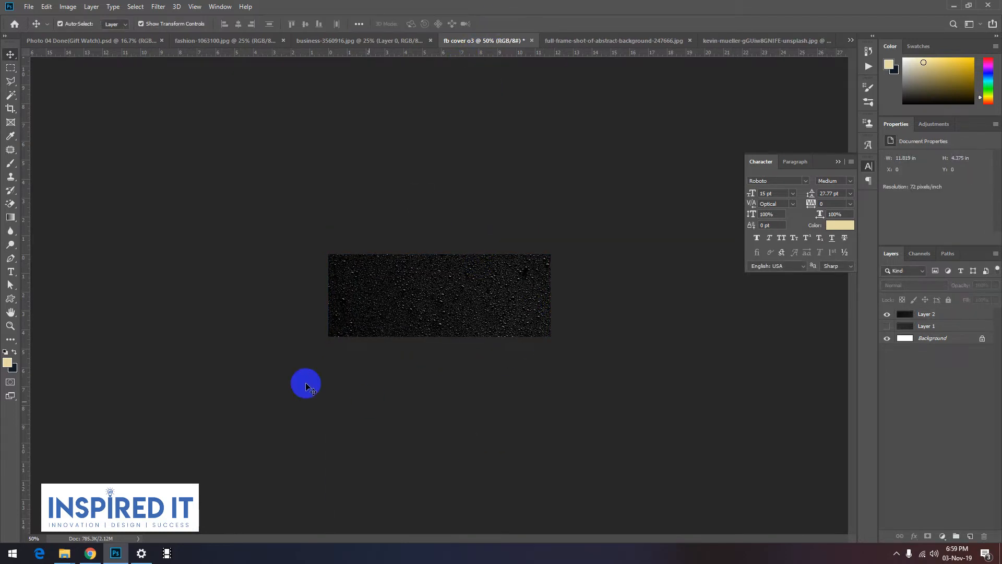
# Step: Soften the droplet texture layer with a slight Gaussian Blur and deselect the layer
pyautogui.hotkey('ctrl', '+')
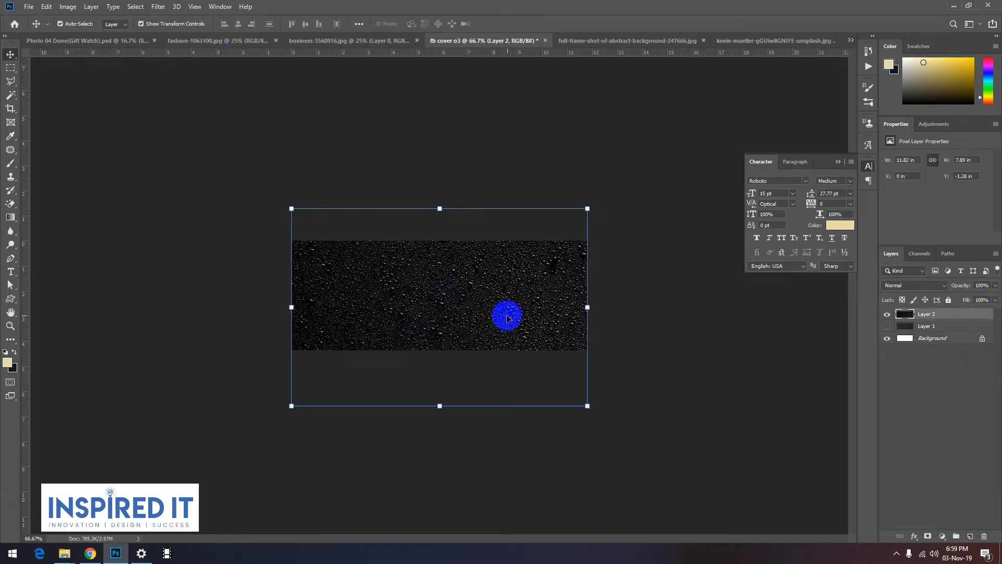
pyautogui.click(157, 7)
pyautogui.click(308, 166)
pyautogui.click(591, 308)
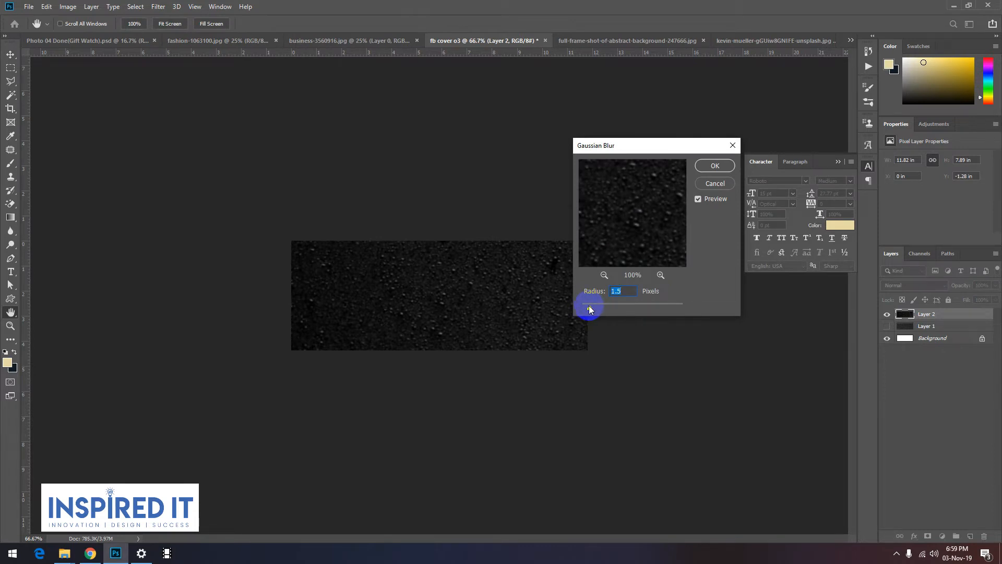
pyautogui.moveTo(589, 306); pyautogui.dragTo(594, 307)
pyautogui.click(705, 171)
pyautogui.click(503, 384)
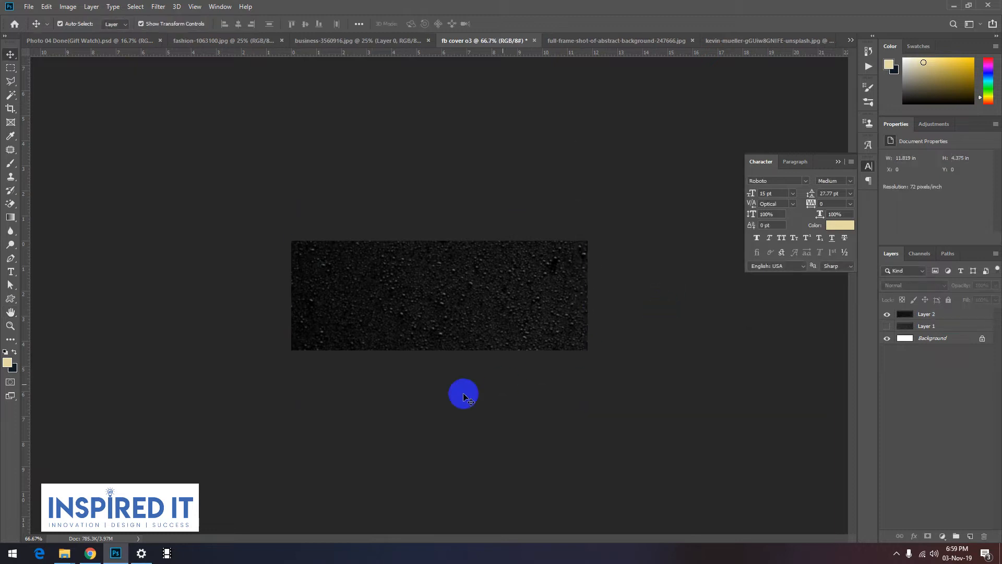
# Step: Draw a cream square of about 93 x 93 px near the canvas's lower-left corner with the Rectangle Tool
pyautogui.hotkey('ctrl', '+')
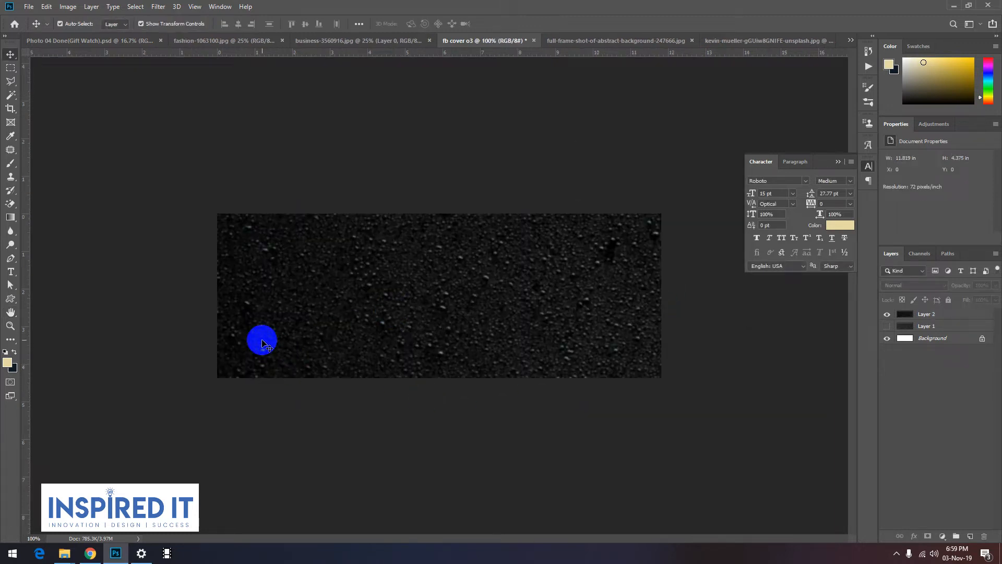
pyautogui.click(10, 299)
pyautogui.rightClick(15, 298)
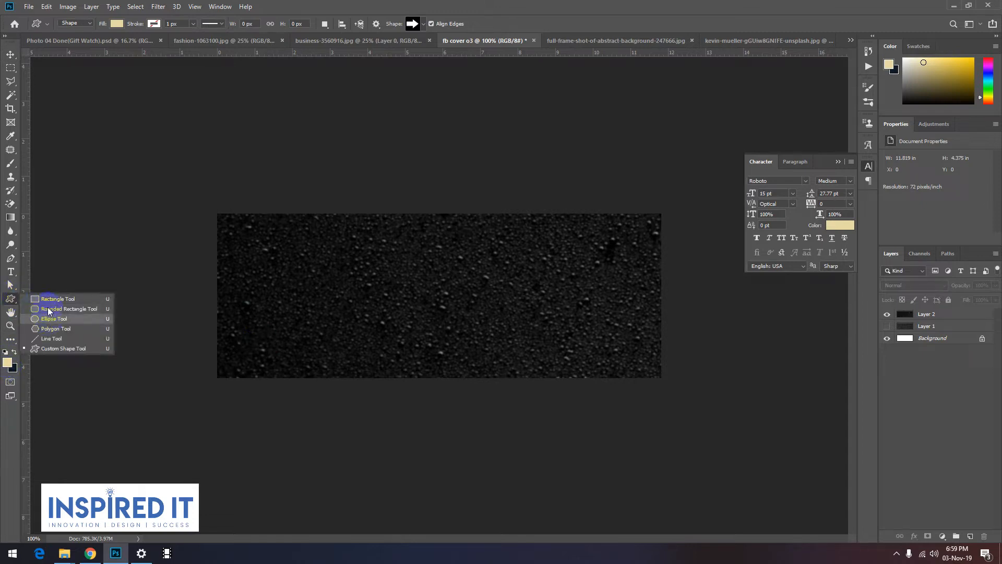
pyautogui.click(47, 291)
pyautogui.moveTo(258, 297); pyautogui.dragTo(349, 343)
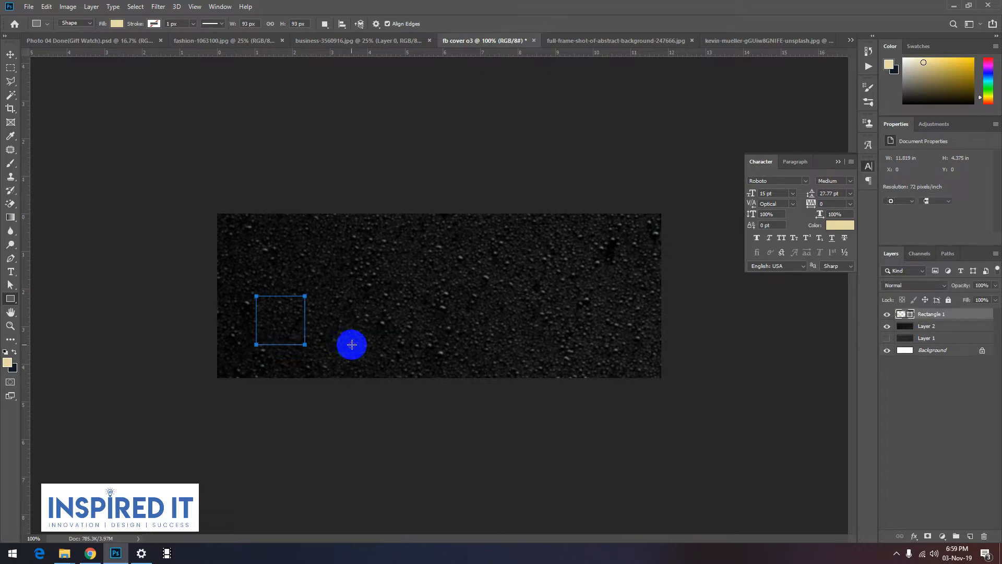
# Step: Round all four corners of the cream square with a 5 px radius
pyautogui.click(10, 54)
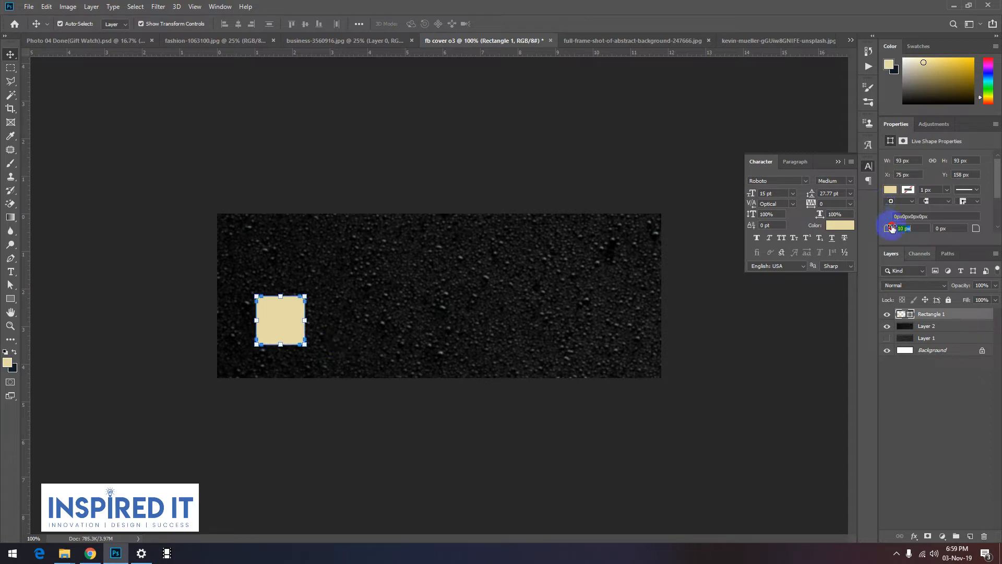
pyautogui.click(578, 386)
pyautogui.click(732, 474)
# Step: Rotate the rounded square into a diamond and place a duplicate diagonally up and to the right, leaving a narrow gap
pyautogui.click(295, 320)
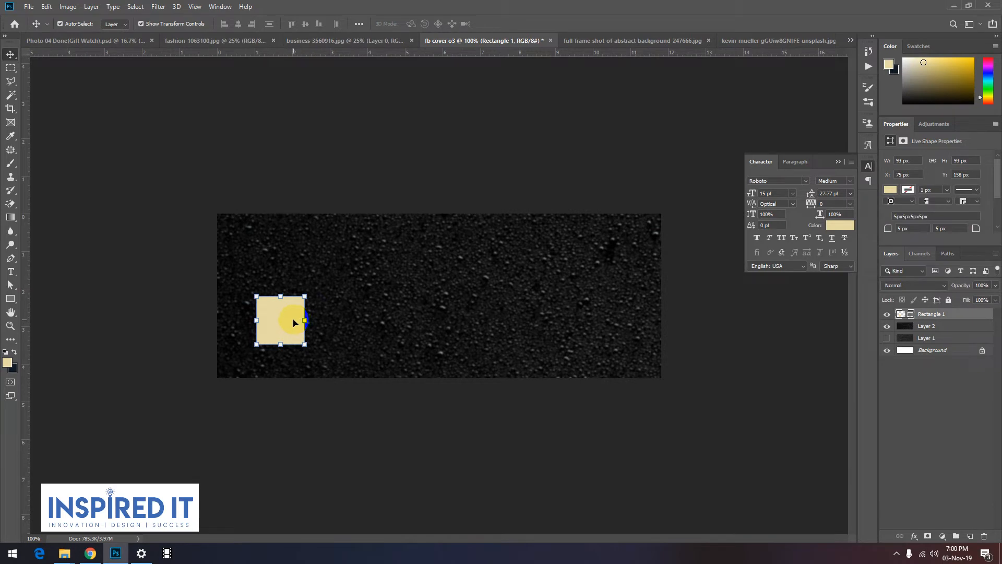
pyautogui.moveTo(310, 287); pyautogui.dragTo(271, 277)
pyautogui.moveTo(275, 322); pyautogui.dragTo(323, 276)
pyautogui.click(367, 459)
pyautogui.click(279, 312)
pyautogui.click(260, 408)
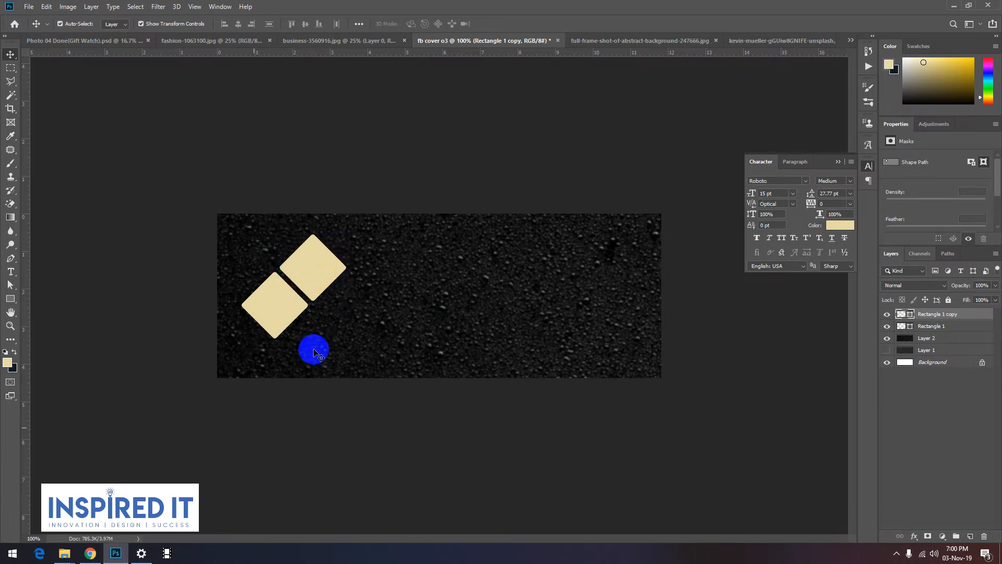
# Step: Place a third diamond diagonally below and right of the first one, and nudge the upper diamond into line above it
pyautogui.moveTo(321, 343); pyautogui.dragTo(320, 356)
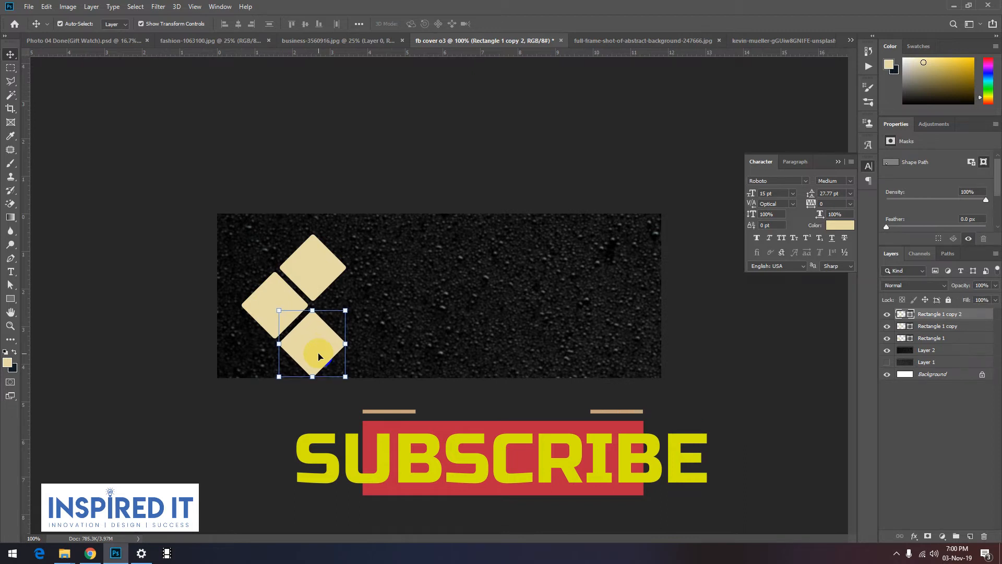
pyautogui.click(313, 275)
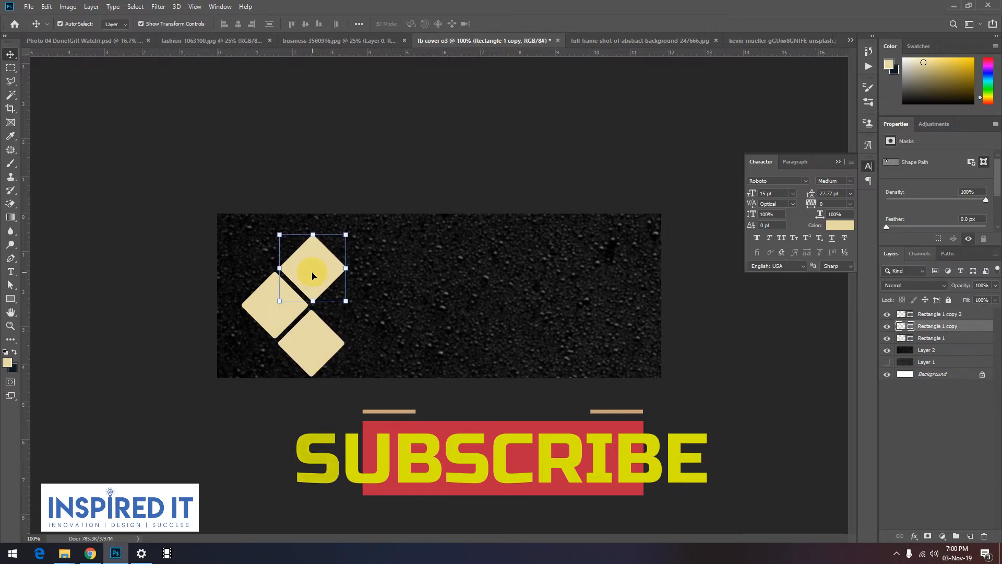
pyautogui.click(199, 374)
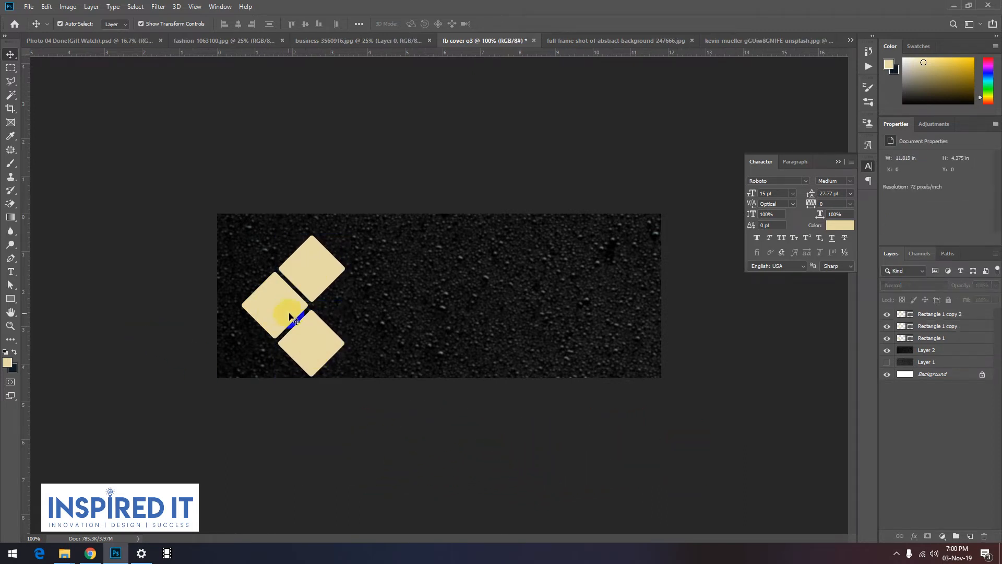
# Step: Duplicate the left diamond to the right side to complete a four-diamond cluster, and shift the cluster slightly upward on the canvas
pyautogui.click(308, 349)
pyautogui.click(312, 436)
pyautogui.click(320, 342)
pyautogui.keyDown('shift'); pyautogui.click(320, 268); pyautogui.keyUp('shift')
pyautogui.keyDown('shift'); pyautogui.click(264, 310); pyautogui.keyUp('shift')
pyautogui.moveTo(263, 311); pyautogui.dragTo(350, 308)
pyautogui.click(347, 448)
pyautogui.click(354, 436)
pyautogui.scroll(5, 313, 311)
pyautogui.moveTo(258, 305); pyautogui.dragTo(257, 296)
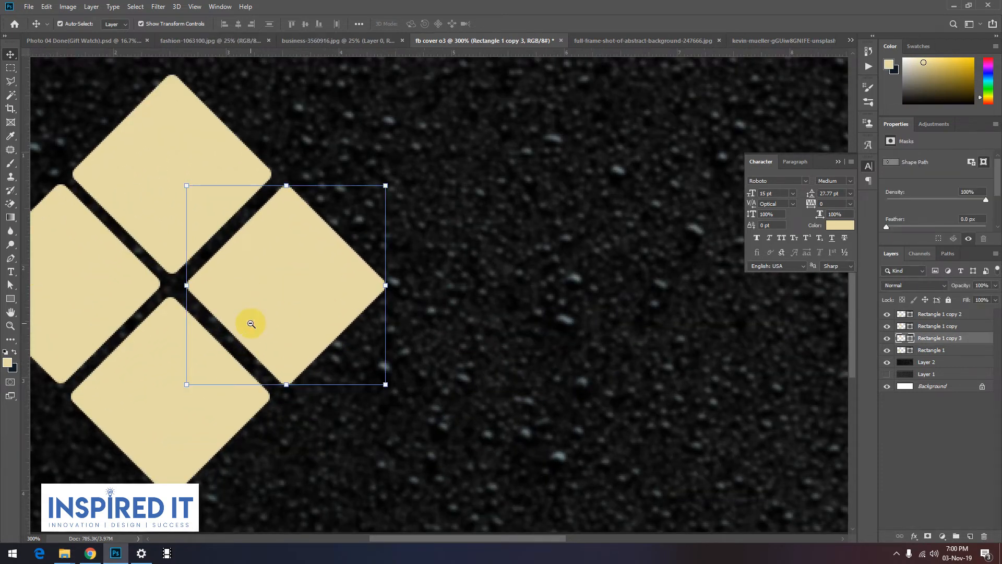
# Step: Enlarge the right diamond proportionally, keep it vertically centred beside the three smaller diamonds, and apply the transform
pyautogui.scroll(-2, 251, 320)
pyautogui.moveTo(342, 298); pyautogui.dragTo(419, 328)
pyautogui.press('Return')
pyautogui.hotkey('ctrl', '-')
pyautogui.hotkey('ctrl', '-')
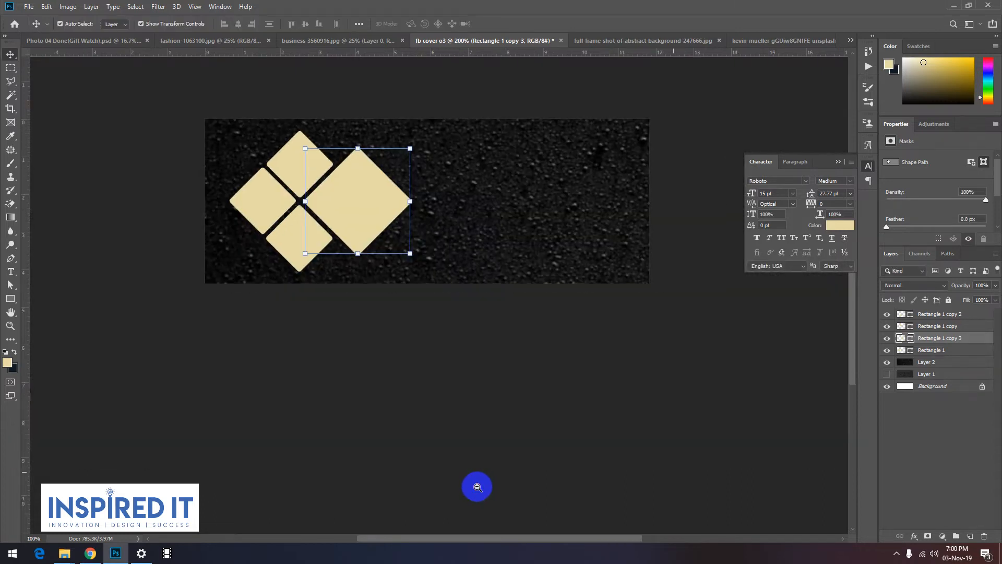
pyautogui.moveTo(372, 327); pyautogui.dragTo(363, 369)
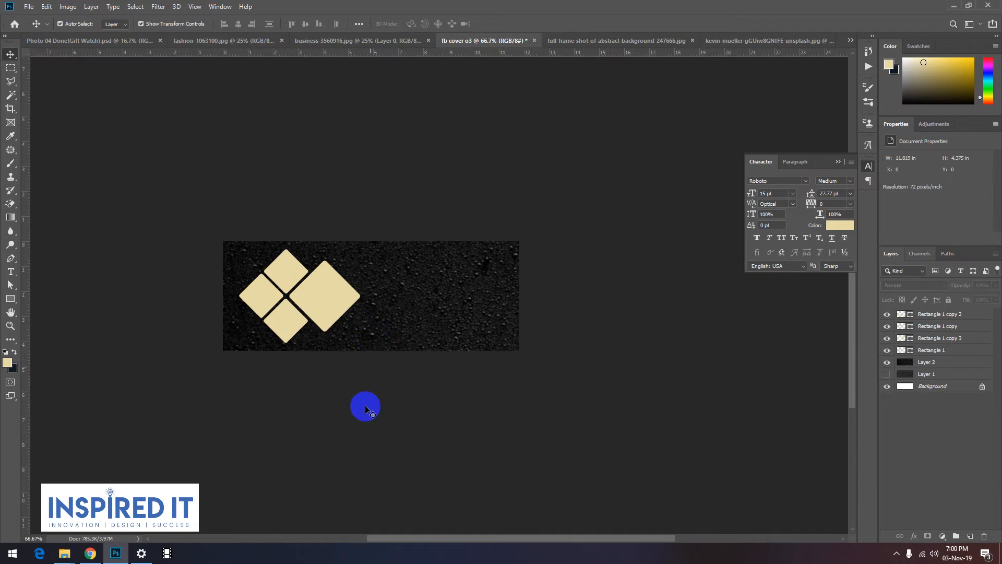
pyautogui.click(327, 318)
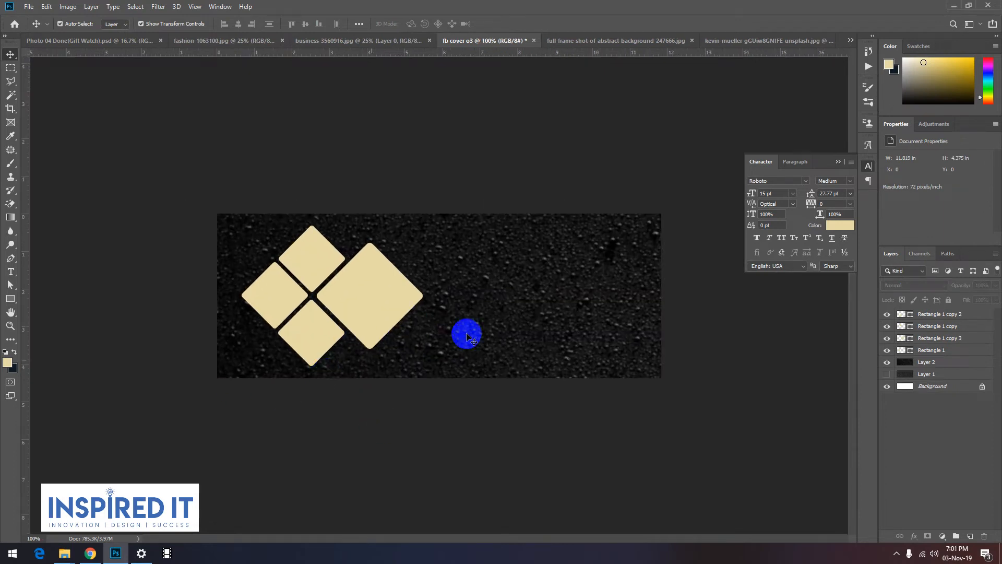
# Step: Draw a small cream banner with curved edges from the custom shapes near the cover's upper-right corner
pyautogui.press('u')
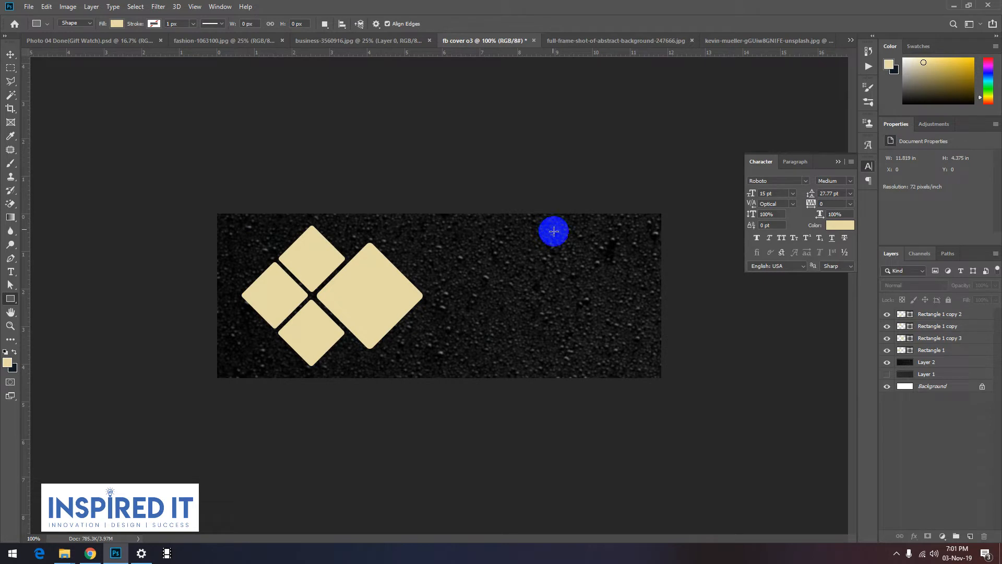
pyautogui.rightClick(10, 298)
pyautogui.click(49, 349)
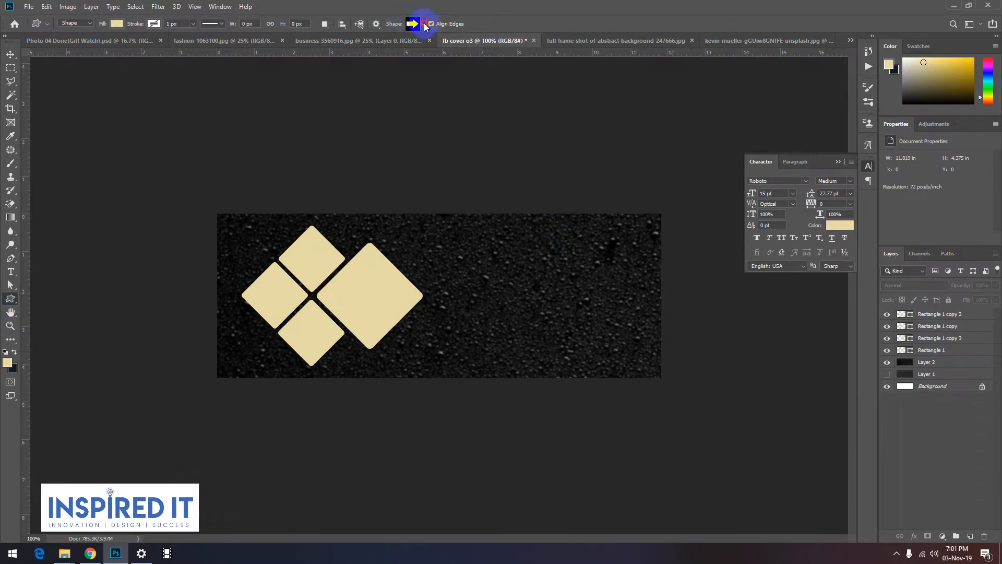
pyautogui.click(425, 24)
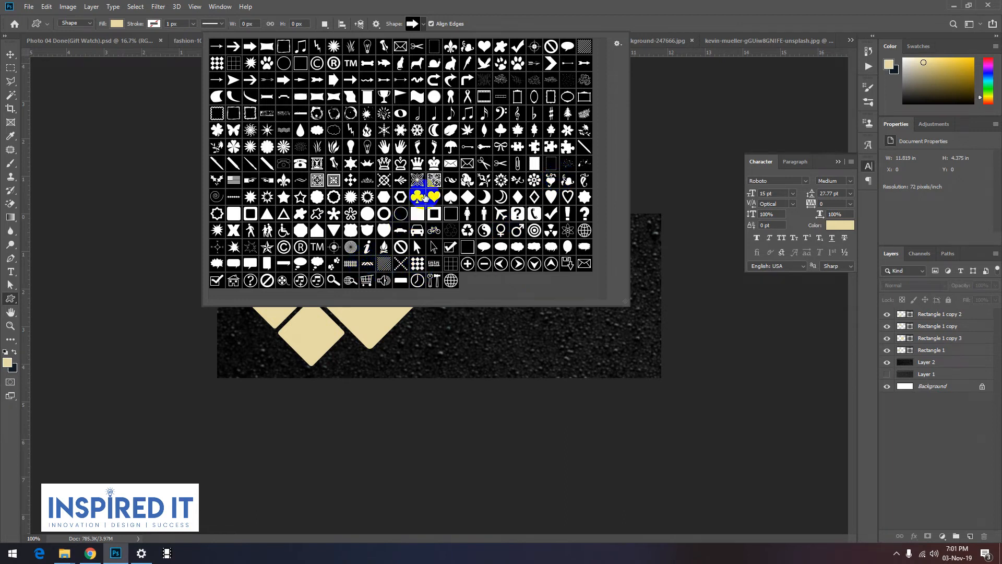
pyautogui.doubleClick(299, 97)
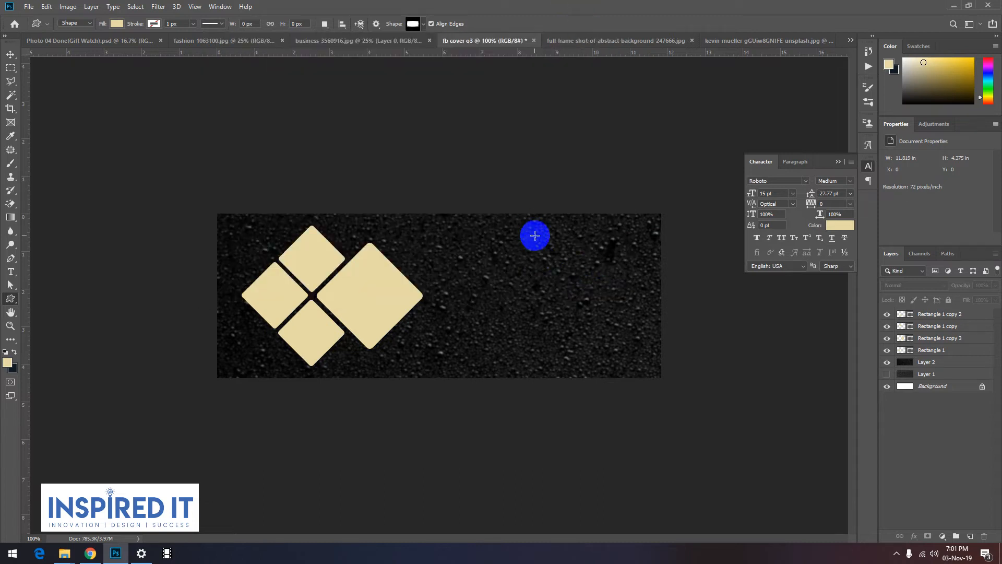
pyautogui.moveTo(553, 235); pyautogui.dragTo(619, 254)
pyautogui.click(6, 53)
pyautogui.click(362, 196)
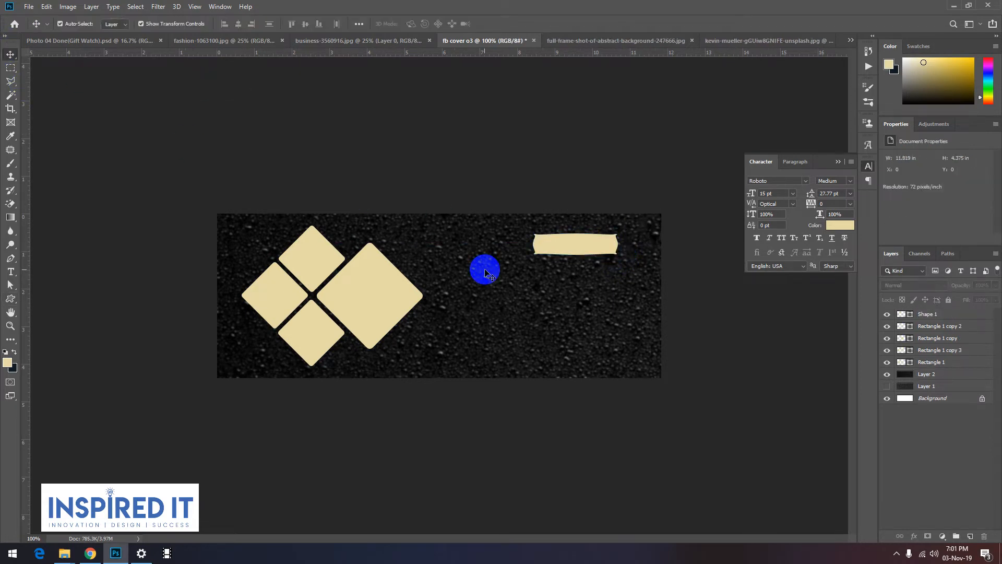
pyautogui.keyDown('ctrl'); pyautogui.click(573, 239); pyautogui.keyUp('ctrl')
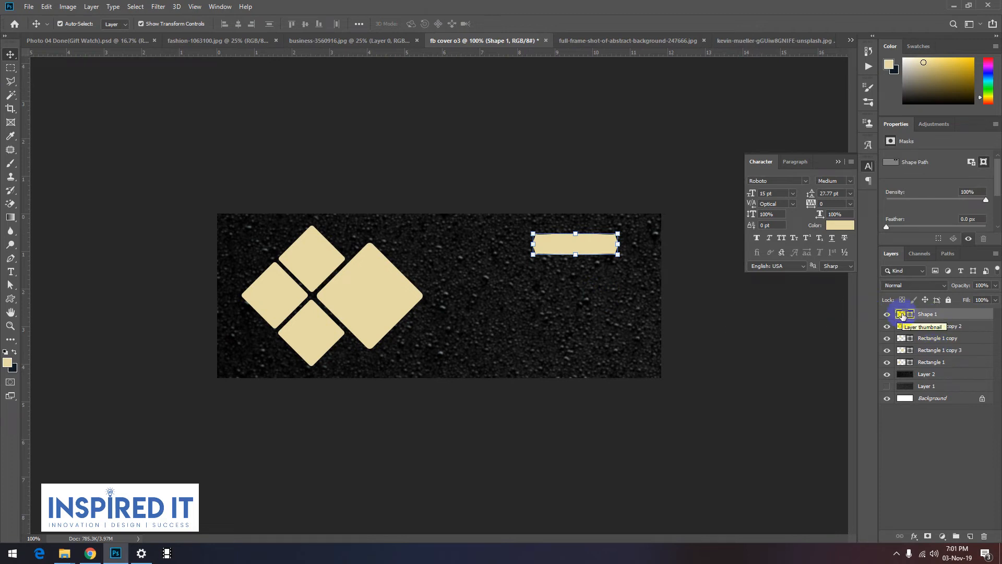
pyautogui.keyDown('ctrl'); pyautogui.click(552, 243); pyautogui.keyUp('ctrl')
pyautogui.keyDown('alt'); pyautogui.click(611, 249); pyautogui.keyUp('alt')
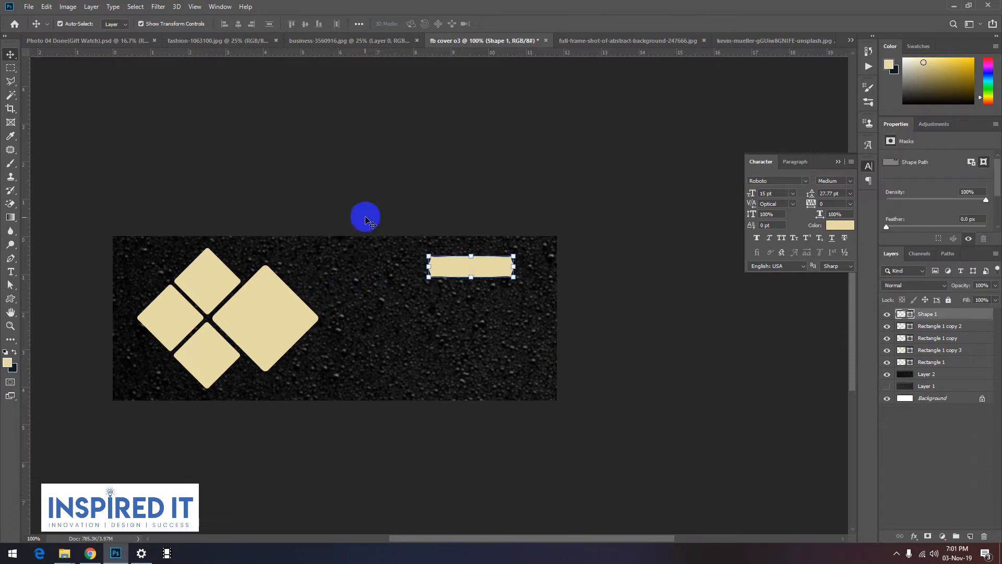
pyautogui.click(168, 103)
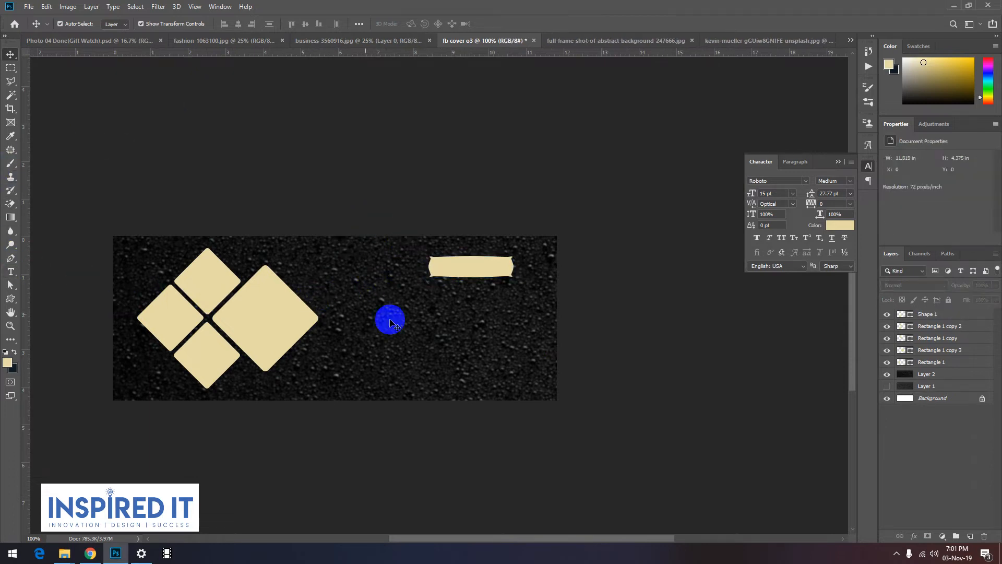
# Step: Add the text "DELICIOUS FOOD" over the banner in 15 pt Roboto Medium, coloured dark grey with Lab lightness 20 (303030)
pyautogui.press('t')
pyautogui.click(453, 267)
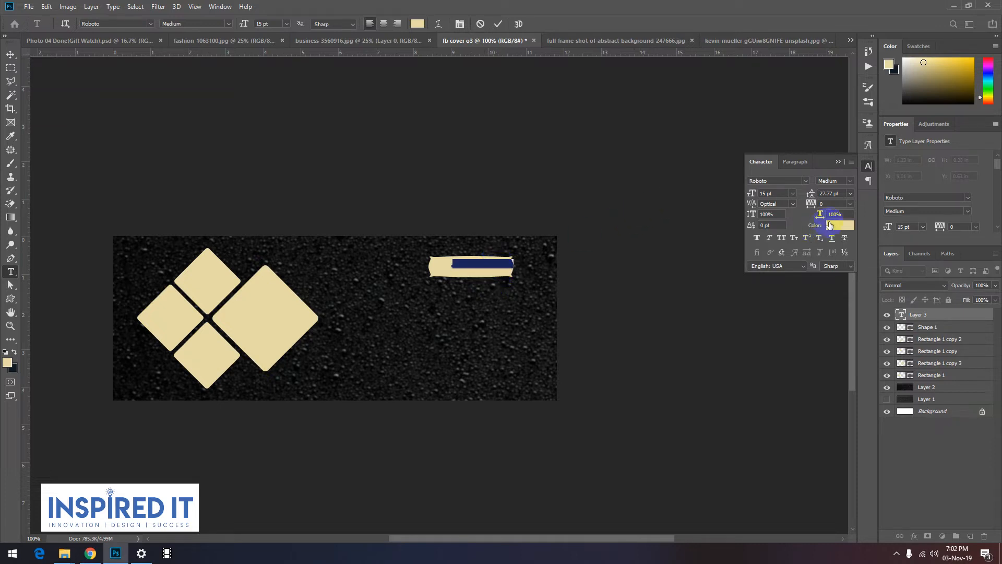
pyautogui.click(839, 225)
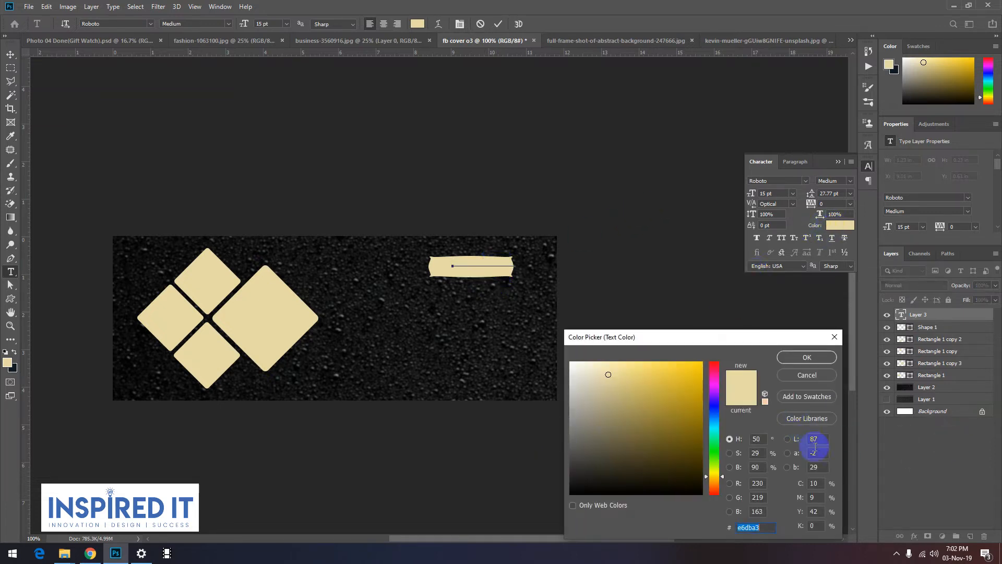
pyautogui.moveTo(561, 379); pyautogui.dragTo(555, 349)
pyautogui.click(815, 438)
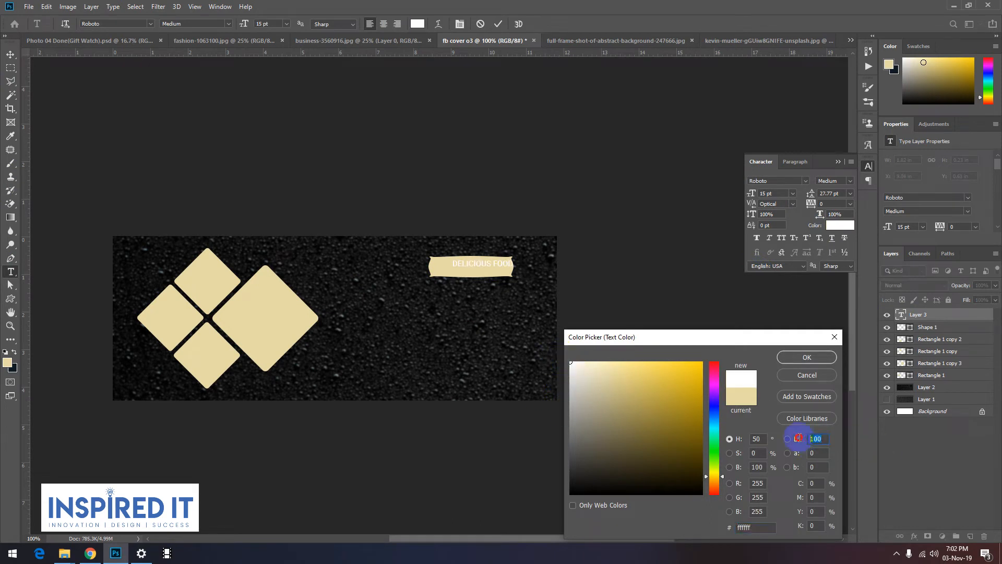
pyautogui.write('20')
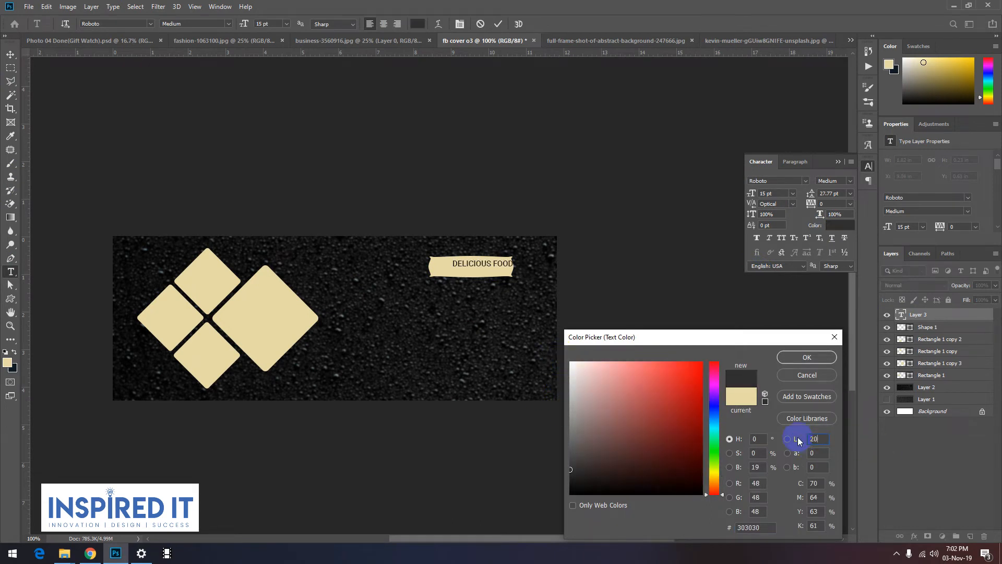
pyautogui.click(791, 359)
pyautogui.click(11, 53)
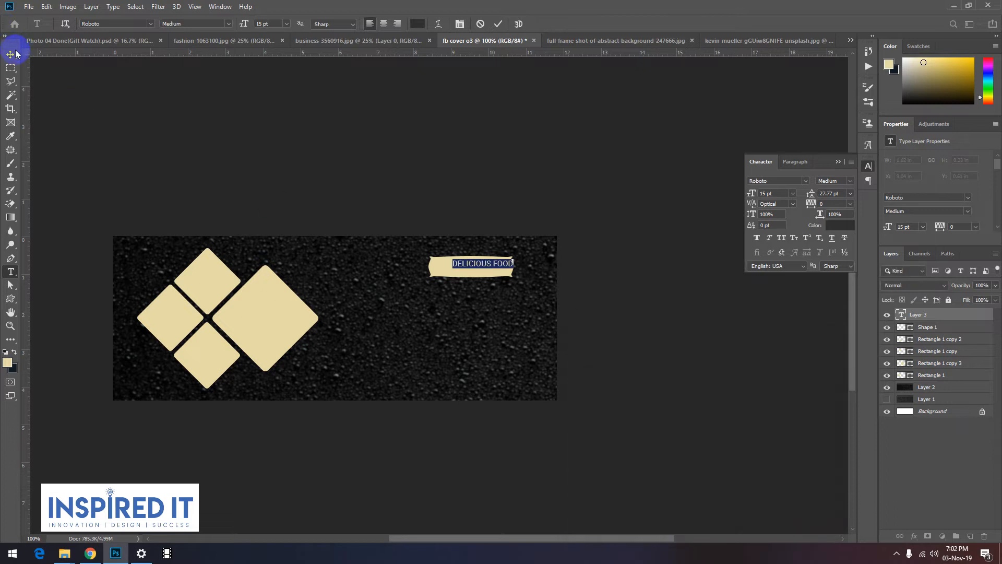
# Step: Enlarge the DELICIOUS FOOD text to about 18.32 pt inside the banner and set its weight to Bold
pyautogui.scroll(1, 405, 240)
pyautogui.moveTo(499, 288); pyautogui.dragTo(463, 295)
pyautogui.moveTo(584, 296); pyautogui.dragTo(612, 306)
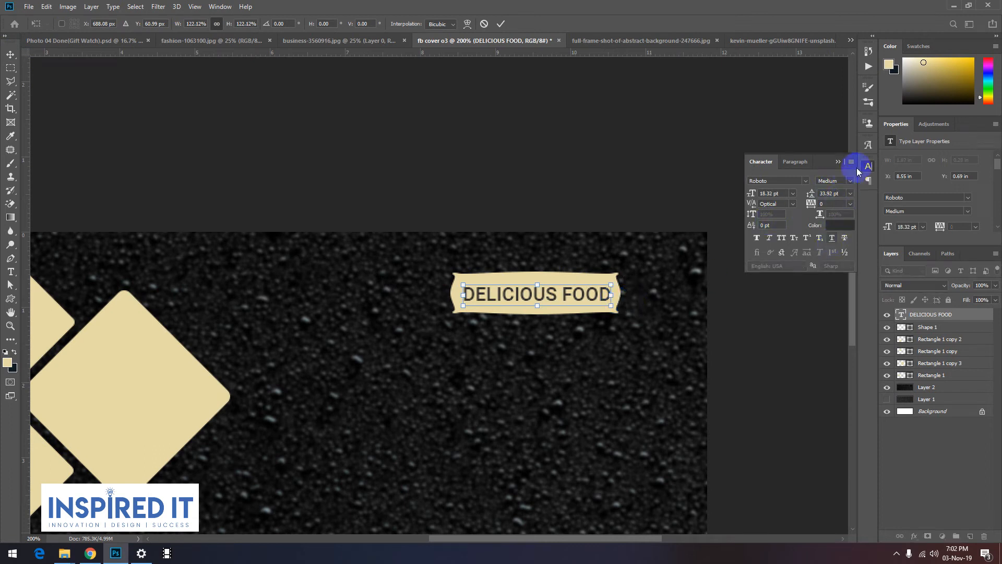
pyautogui.click(500, 23)
pyautogui.click(849, 187)
pyautogui.click(832, 259)
pyautogui.click(568, 172)
# Step: Change the DELICIOUS FOOD text's font to Oswald Regular and apply faux bold
pyautogui.click(544, 295)
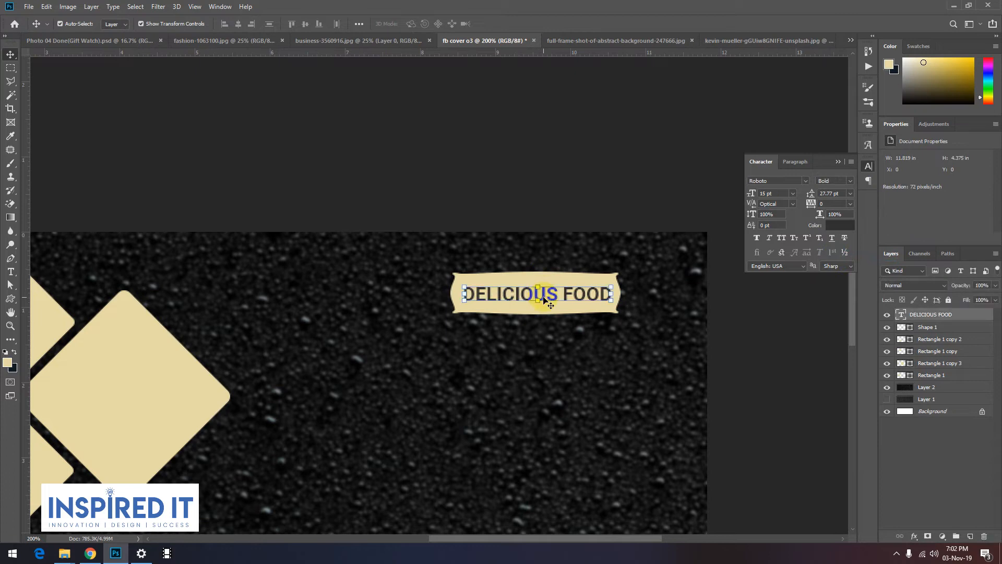
pyautogui.press('t')
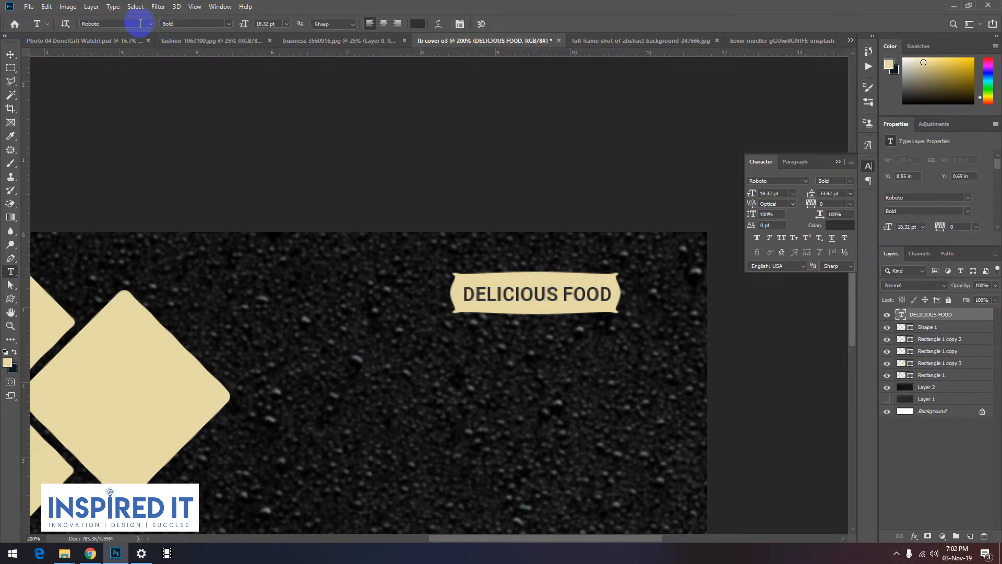
pyautogui.click(142, 24)
pyautogui.write('o')
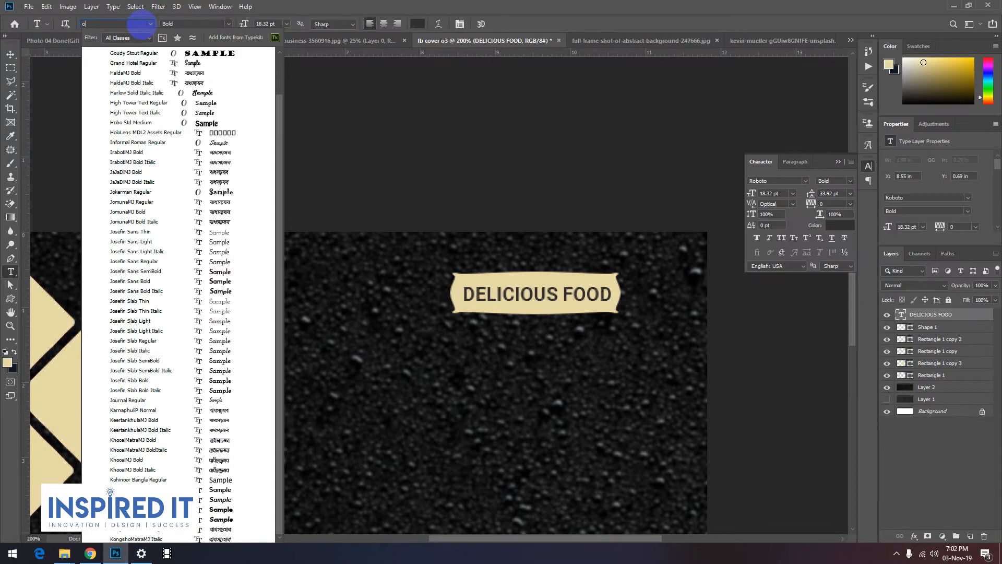
pyautogui.write('swald')
pyautogui.click(152, 55)
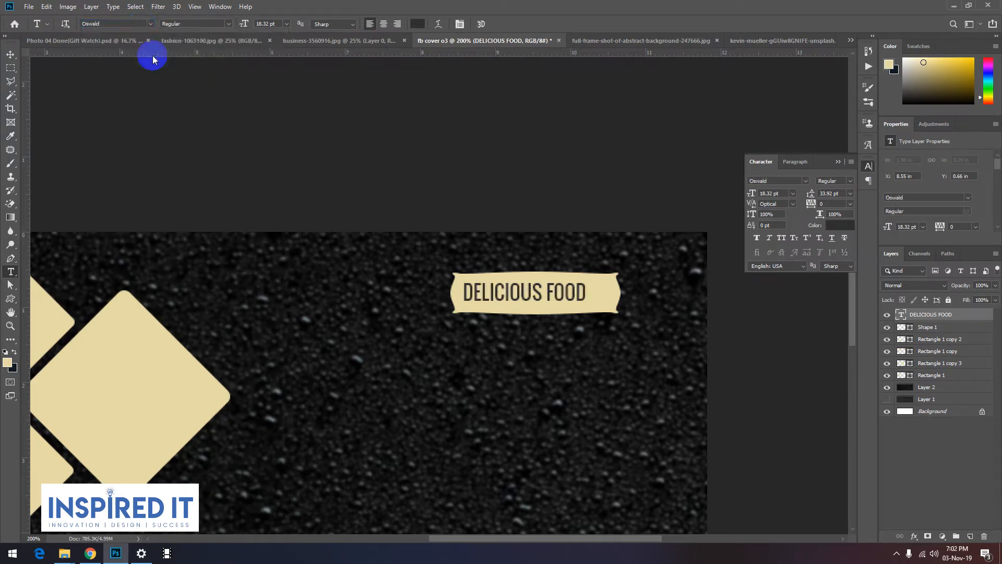
pyautogui.click(11, 54)
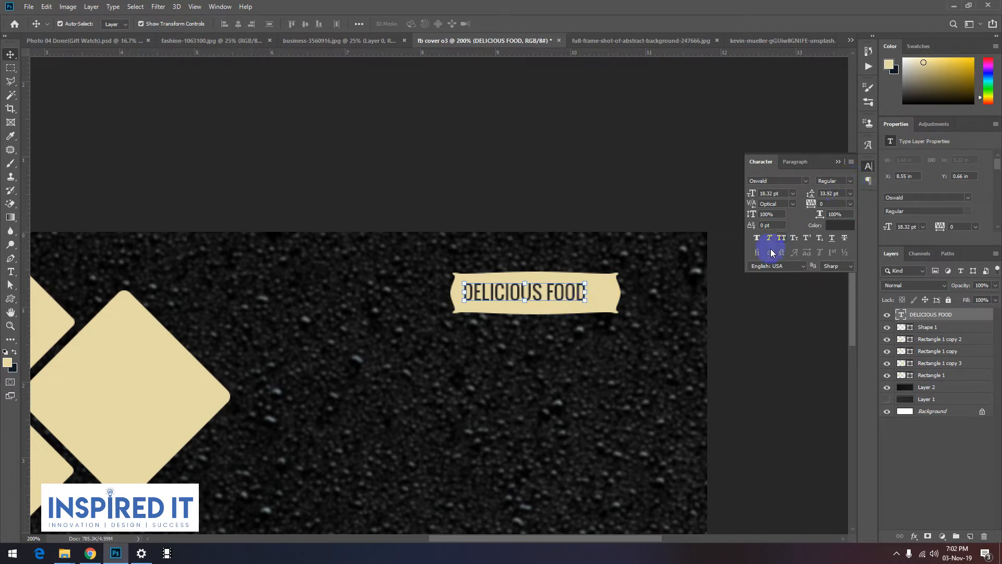
pyautogui.click(758, 239)
# Step: Scale the DELICIOUS FOOD text proportionally to about 20 pt, move it back inside the banner, and apply the transform
pyautogui.moveTo(592, 302); pyautogui.dragTo(615, 262)
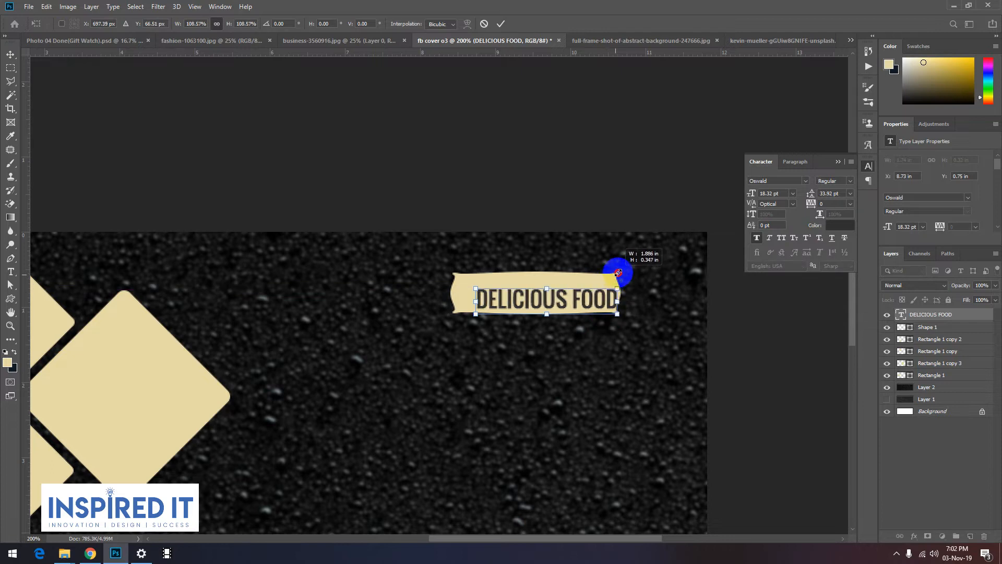
pyautogui.moveTo(584, 302); pyautogui.dragTo(577, 295)
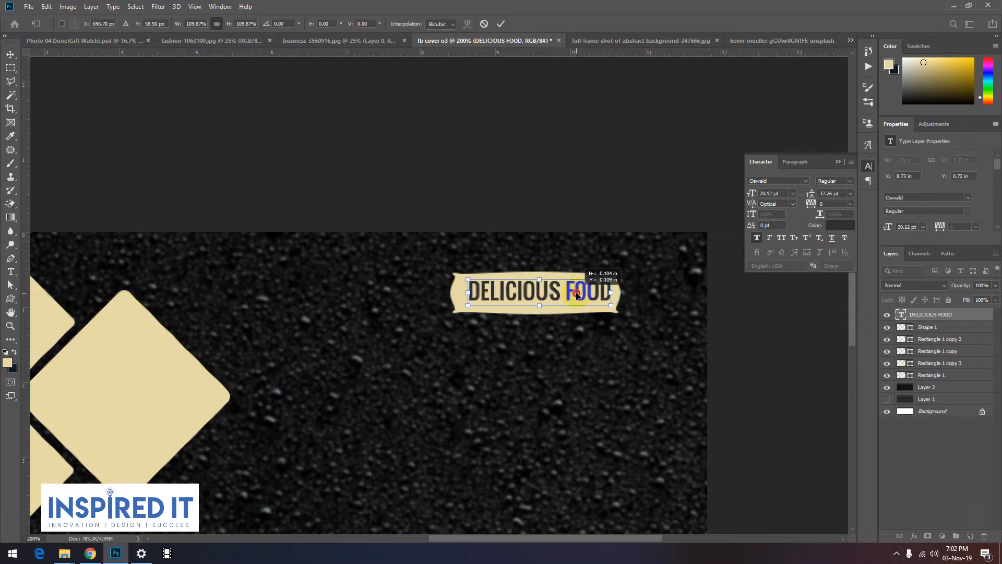
pyautogui.press('Return')
# Step: Align the centres of the DELICIOUS FOOD text and the banner shape horizontally and vertically
pyautogui.click(492, 315)
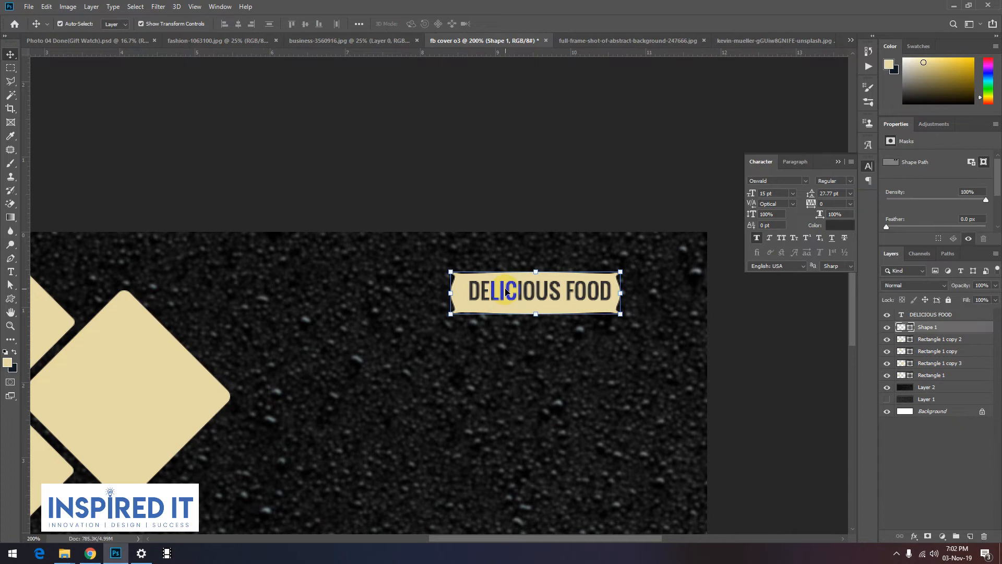
pyautogui.keyDown('shift'); pyautogui.click(506, 292); pyautogui.keyUp('shift')
pyautogui.click(237, 25)
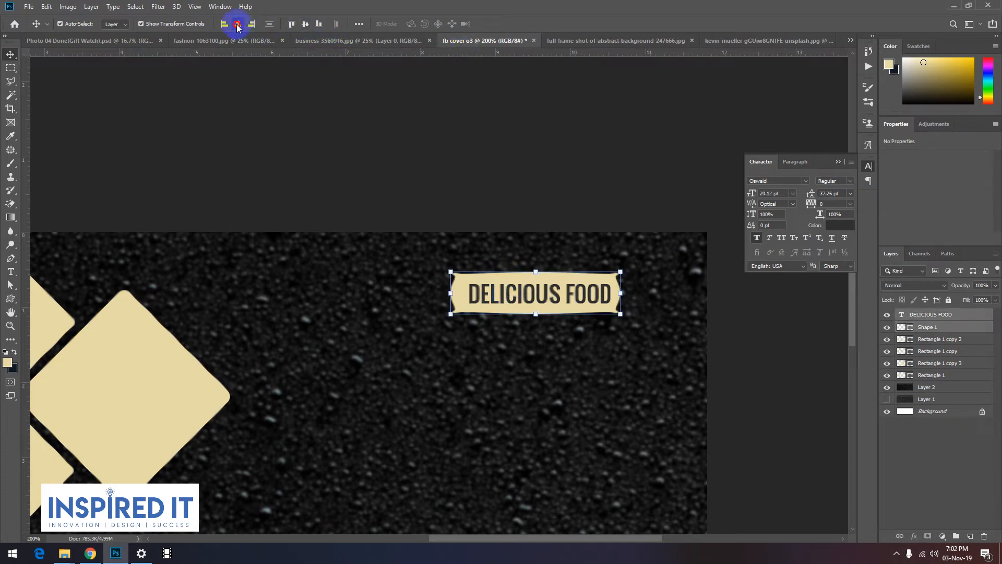
pyautogui.click(590, 345)
pyautogui.hotkey('ctrl', '-')
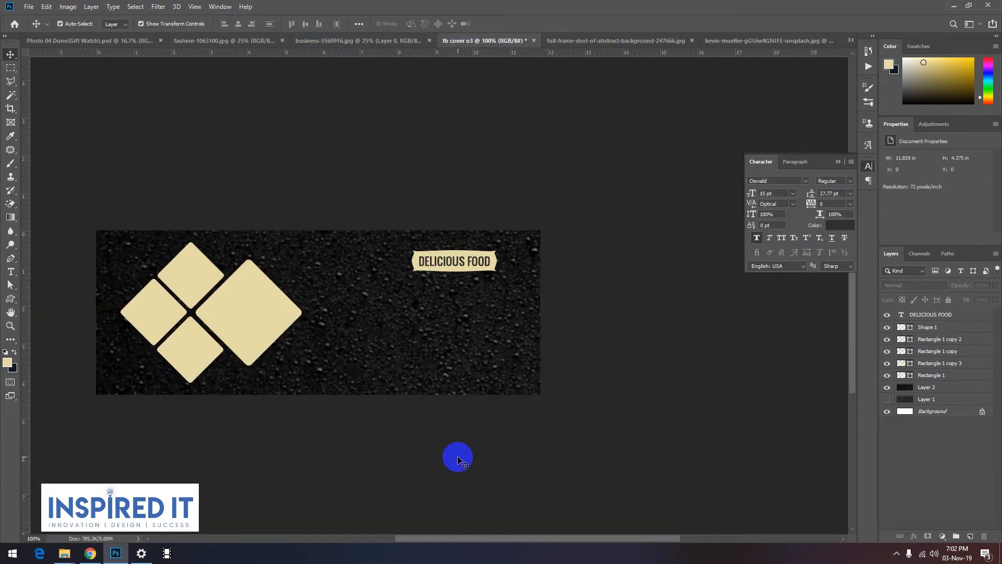
# Step: Duplicate the DELICIOUS FOOD text straight below the banner and colour the copy white
pyautogui.scroll(1, 441, 265)
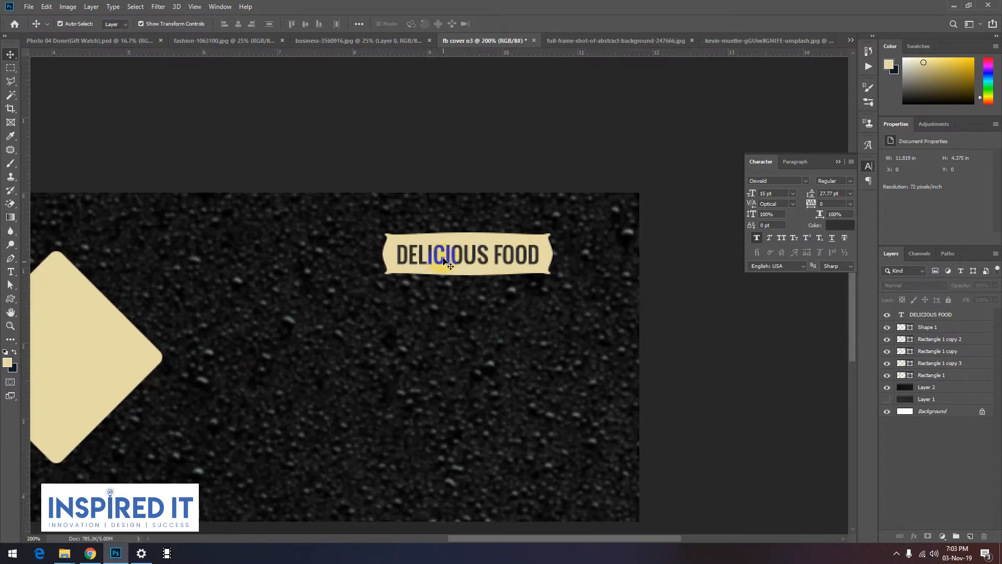
pyautogui.moveTo(438, 261); pyautogui.dragTo(424, 334)
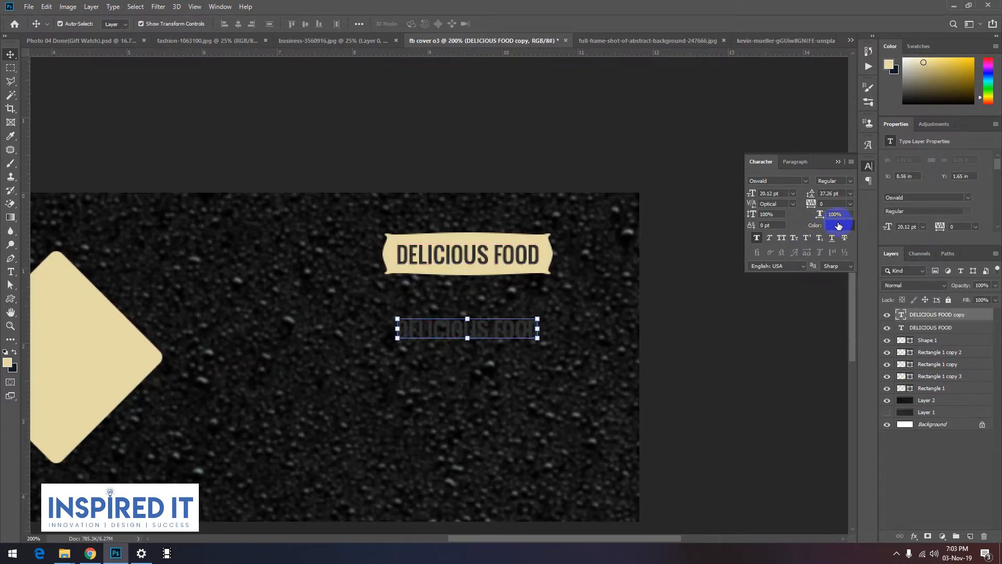
pyautogui.click(838, 225)
pyautogui.moveTo(673, 351); pyautogui.dragTo(539, 343)
pyautogui.click(799, 355)
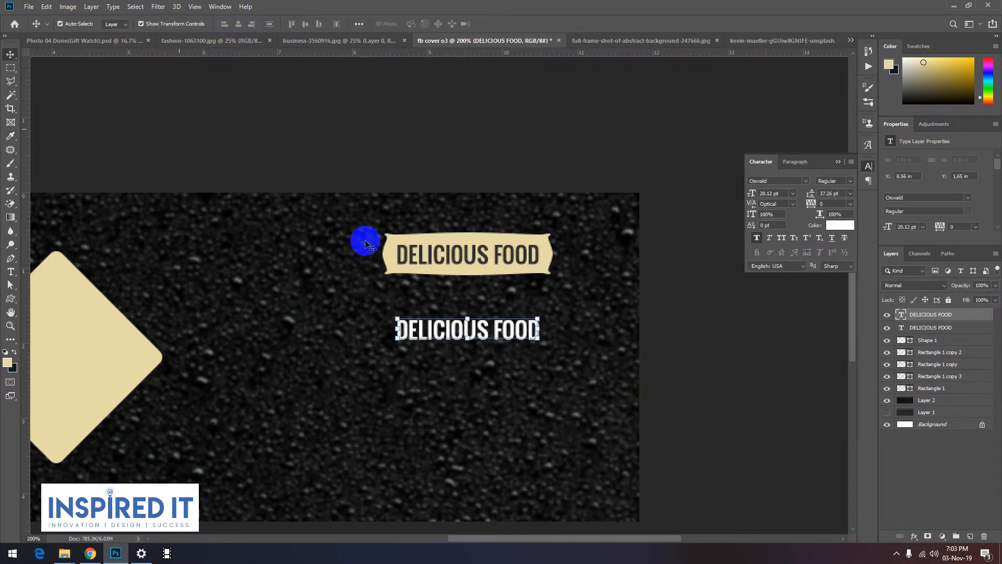
# Step: Replace the white copy's wording with "American Food"
pyautogui.press('t')
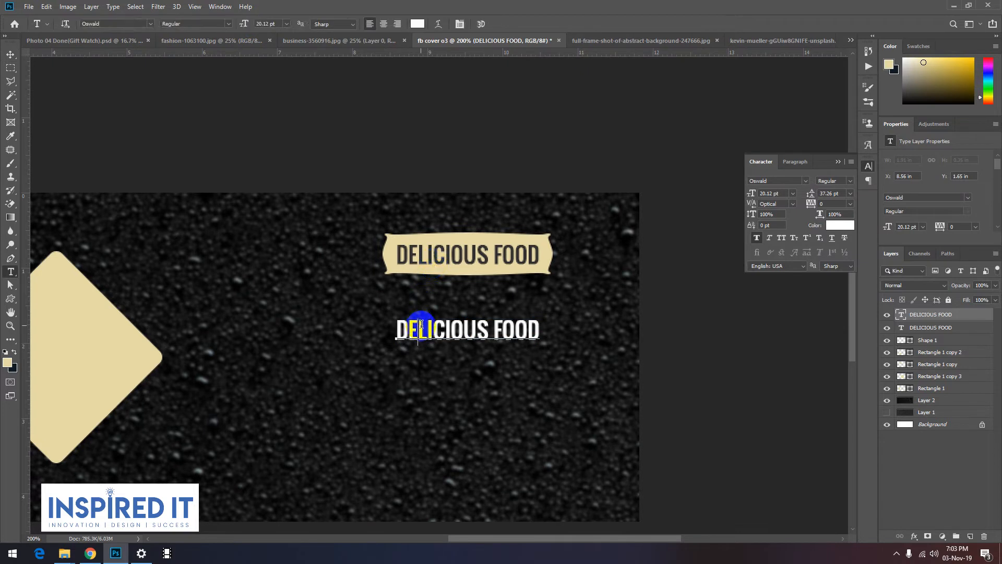
pyautogui.tripleClick(421, 324)
pyautogui.write('AM')
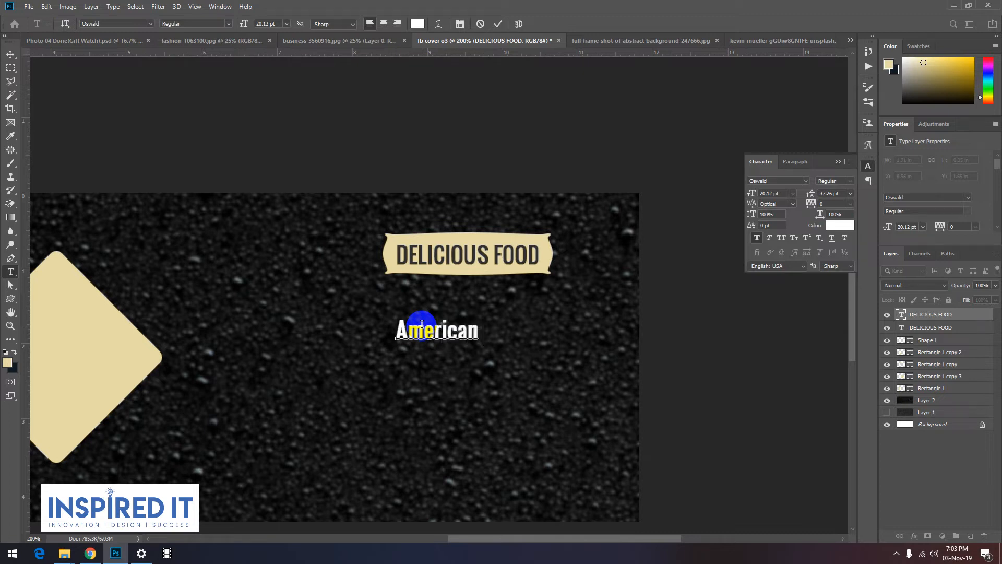
# Step: Change the American Food text's font to Berkshire Swash, chosen from the script-class fonts
pyautogui.tripleClick(422, 328)
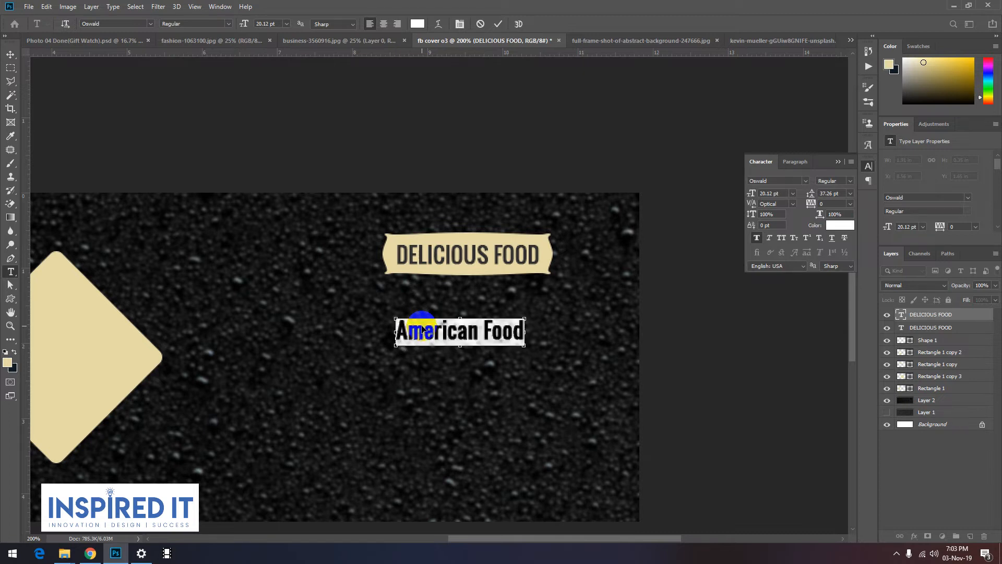
pyautogui.click(151, 25)
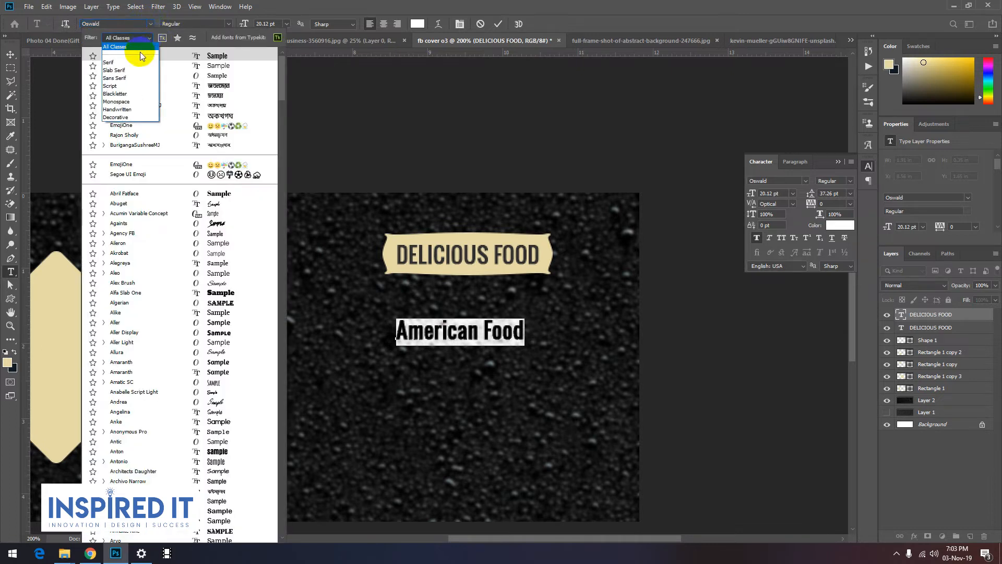
pyautogui.click(131, 77)
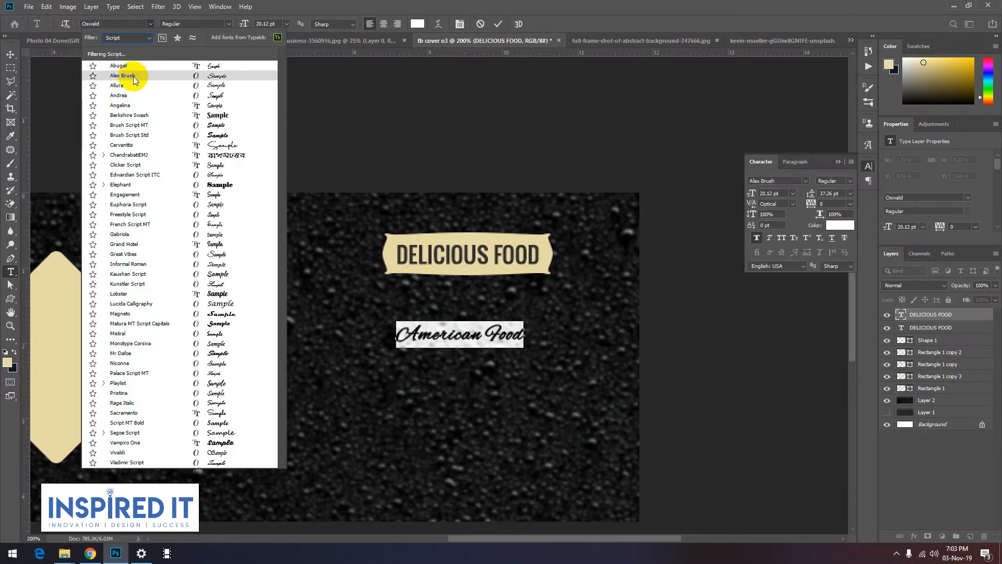
pyautogui.scroll(-1, 132, 89)
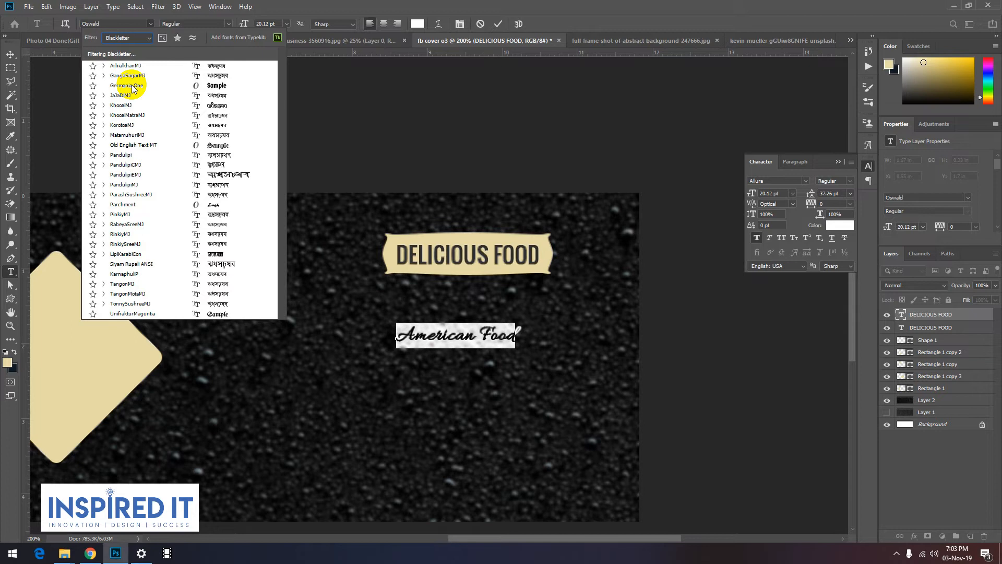
pyautogui.click(133, 38)
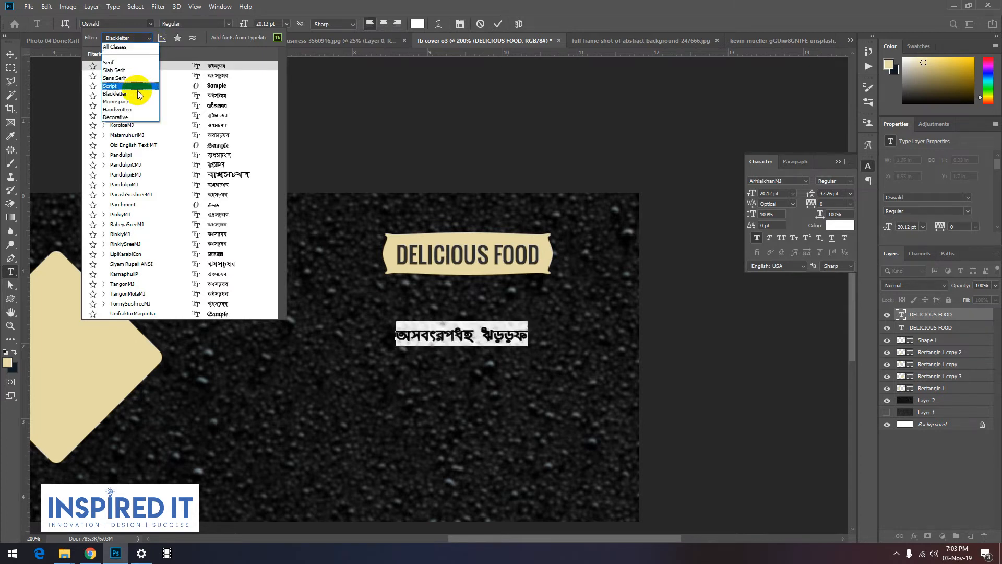
pyautogui.click(137, 88)
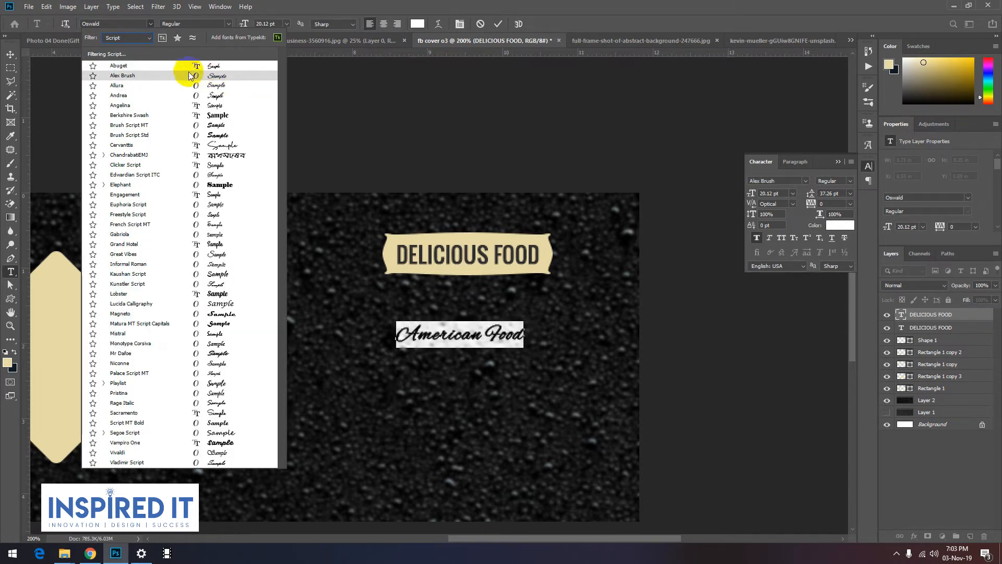
pyautogui.click(144, 117)
pyautogui.click(10, 54)
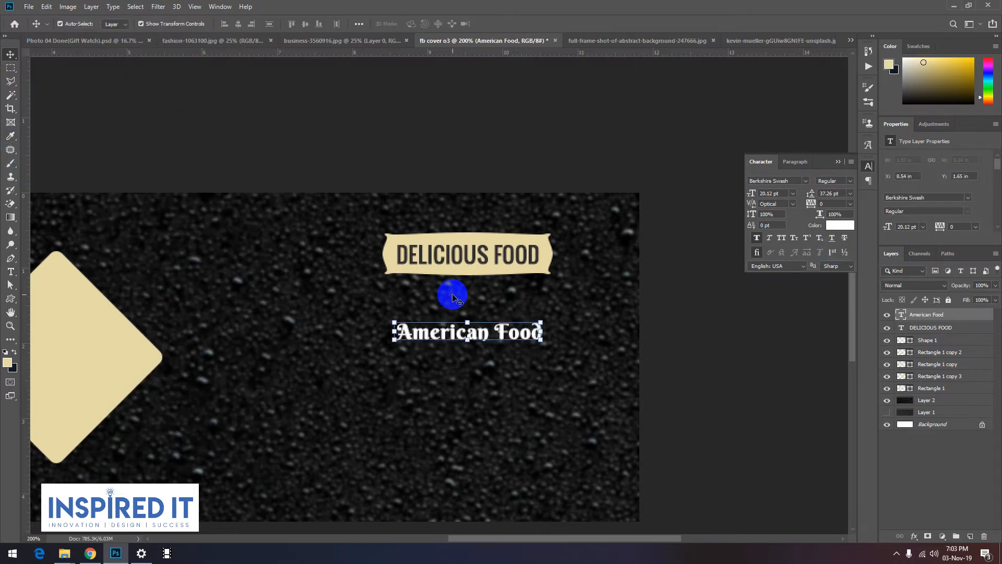
# Step: Scale the American Food text proportionally to about 32 pt, move it closer beneath the banner, and apply the transform
pyautogui.hotkey('ctrl', 't')
pyautogui.moveTo(543, 342); pyautogui.dragTo(604, 355)
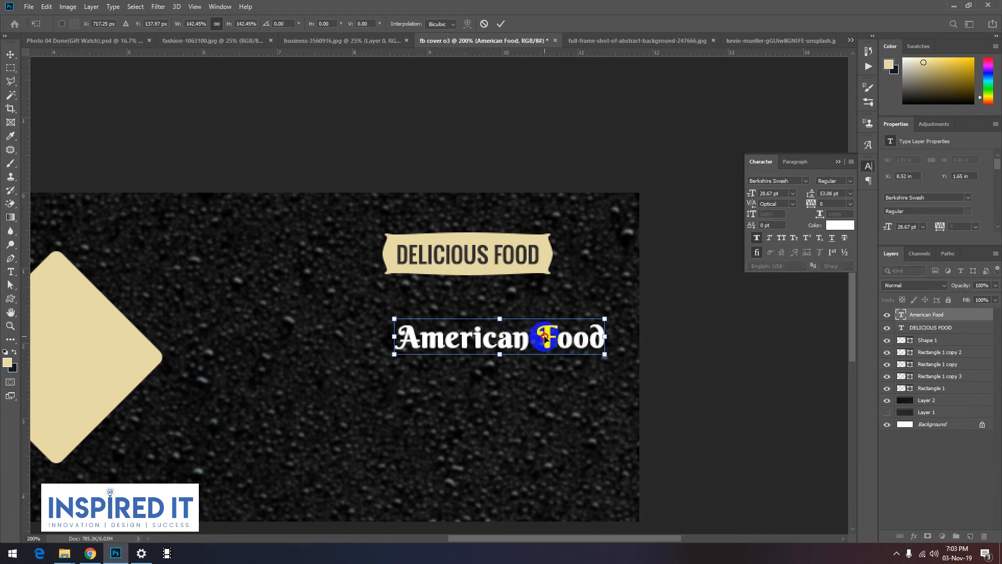
pyautogui.moveTo(545, 337); pyautogui.dragTo(512, 316)
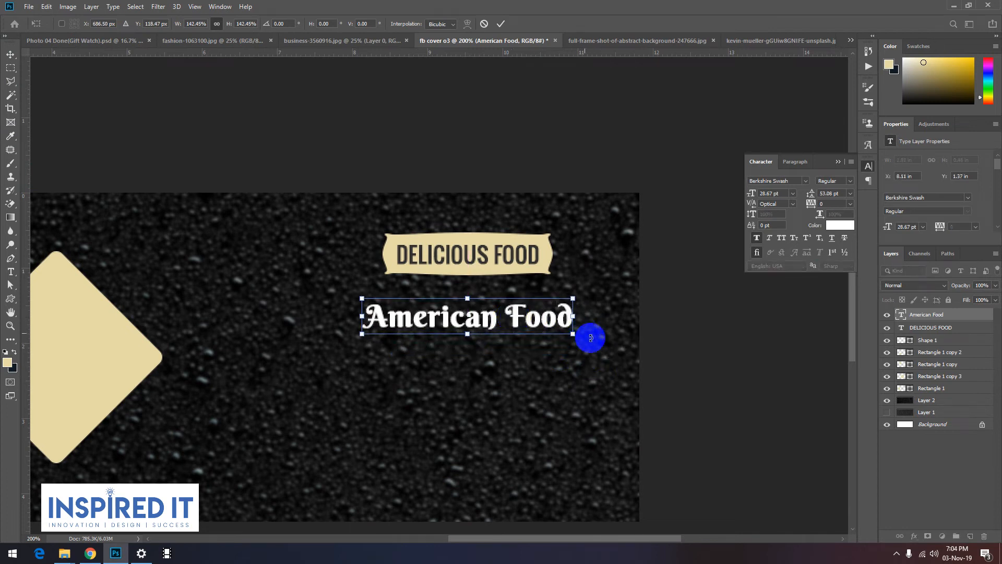
pyautogui.moveTo(573, 334); pyautogui.dragTo(601, 339)
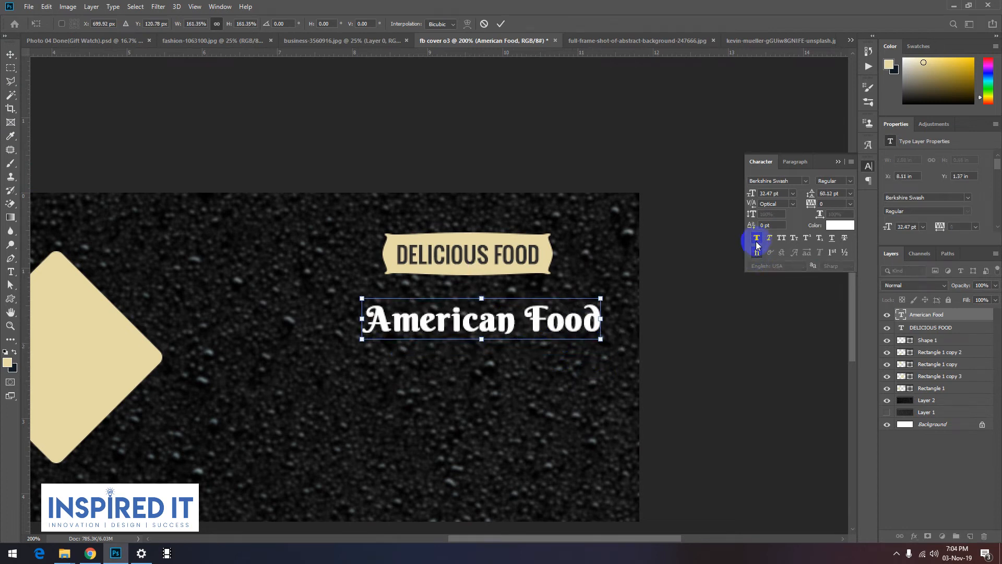
pyautogui.click(501, 23)
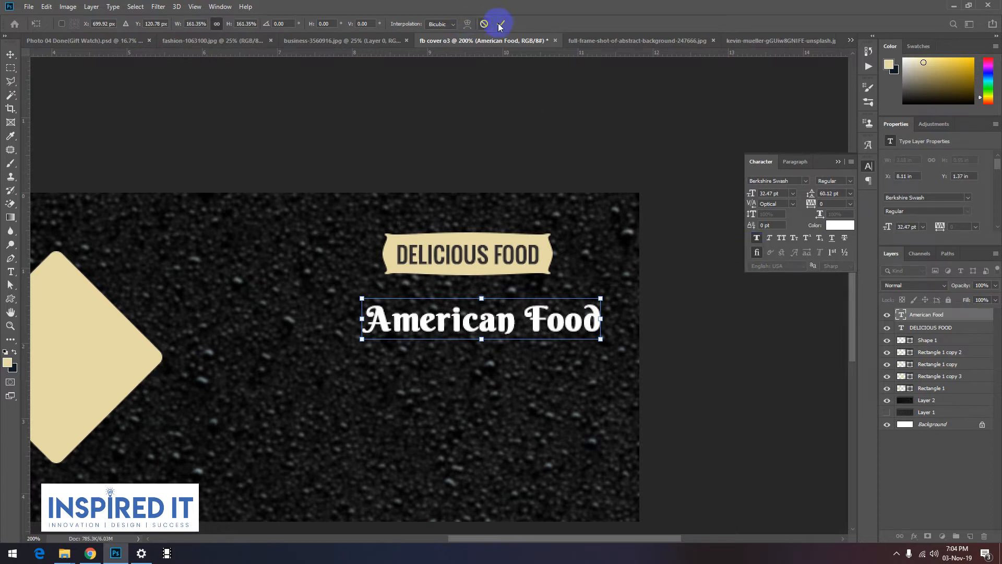
# Step: Turn off faux bold for the American Food text, enlarge it to about 38 pt, and place it centred just below the banner
pyautogui.click(757, 239)
pyautogui.moveTo(589, 337); pyautogui.dragTo(624, 345)
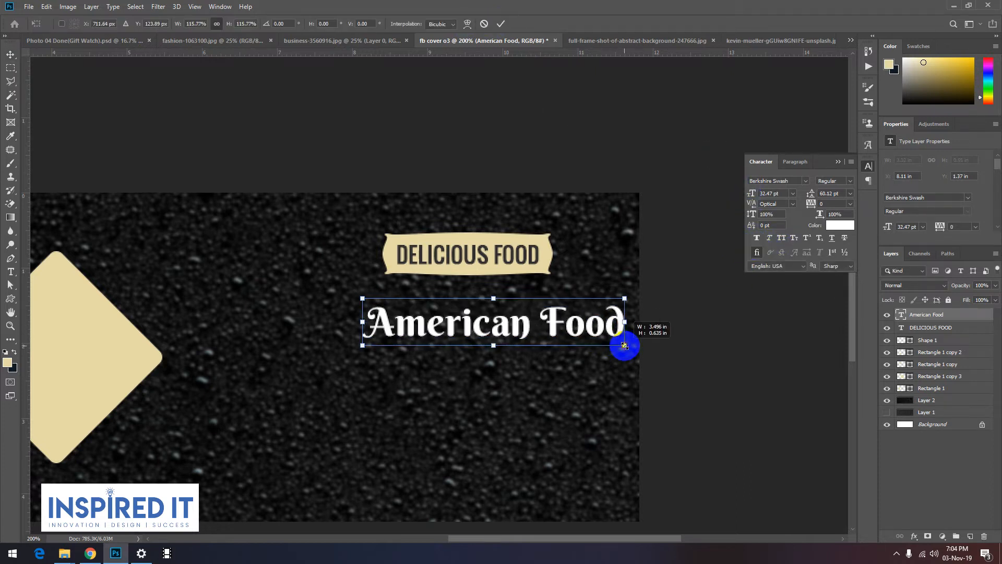
pyautogui.moveTo(548, 324); pyautogui.dragTo(531, 310)
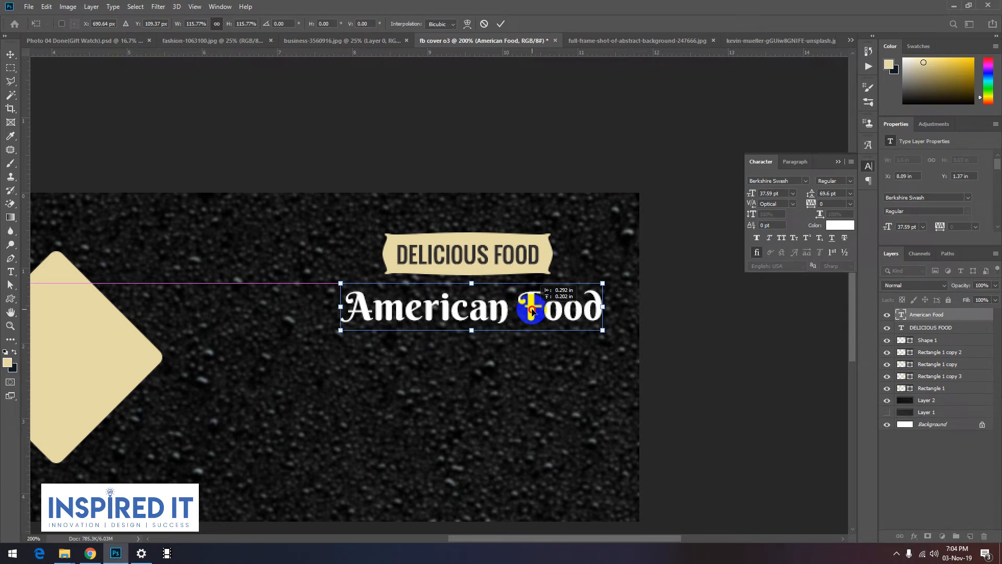
pyautogui.press('Return')
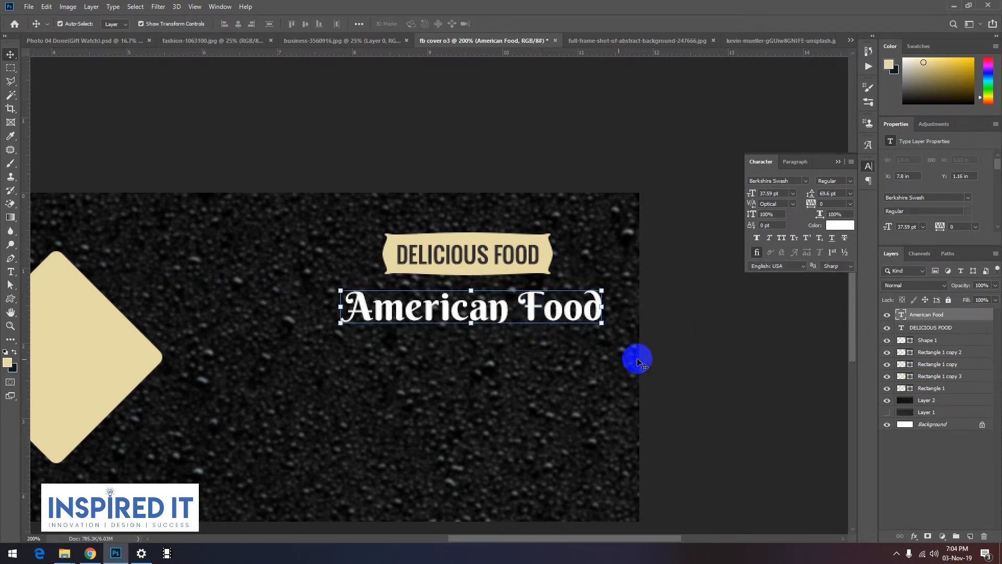
# Step: Duplicate the American Food text directly below the original
pyautogui.click(650, 347)
pyautogui.moveTo(534, 306); pyautogui.dragTo(532, 337)
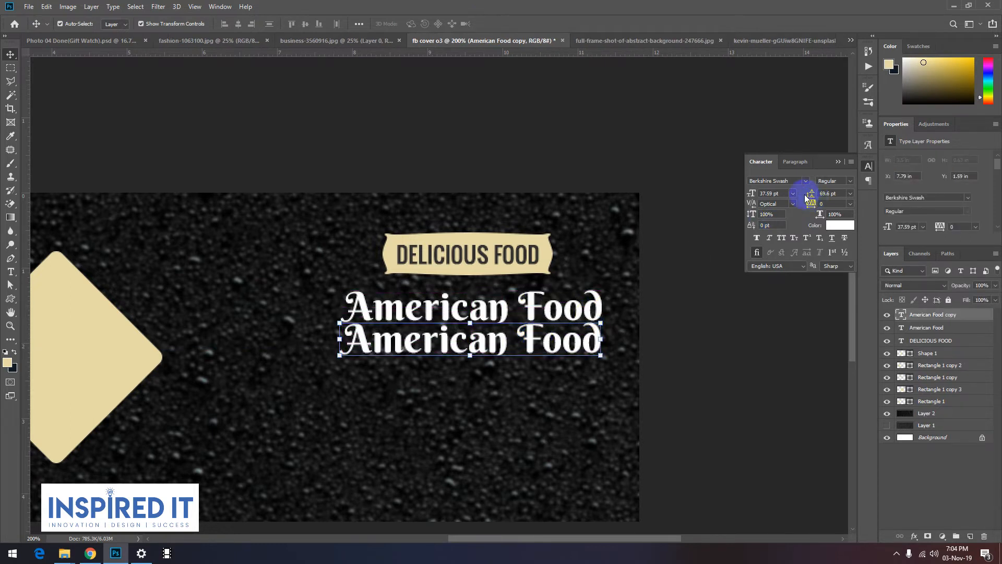
pyautogui.click(795, 181)
pyautogui.click(794, 232)
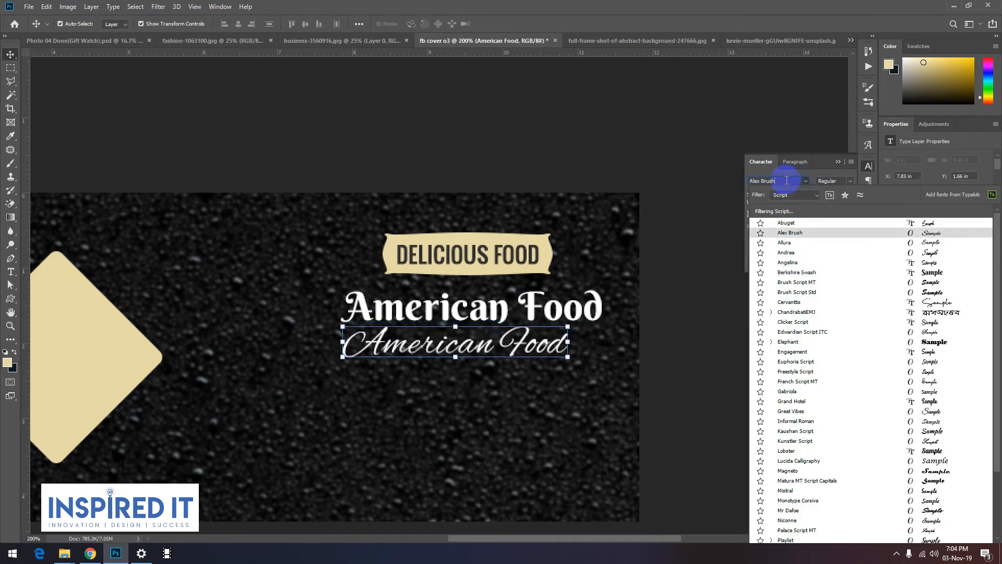
pyautogui.moveTo(787, 180); pyautogui.dragTo(712, 189)
pyautogui.write('lato')
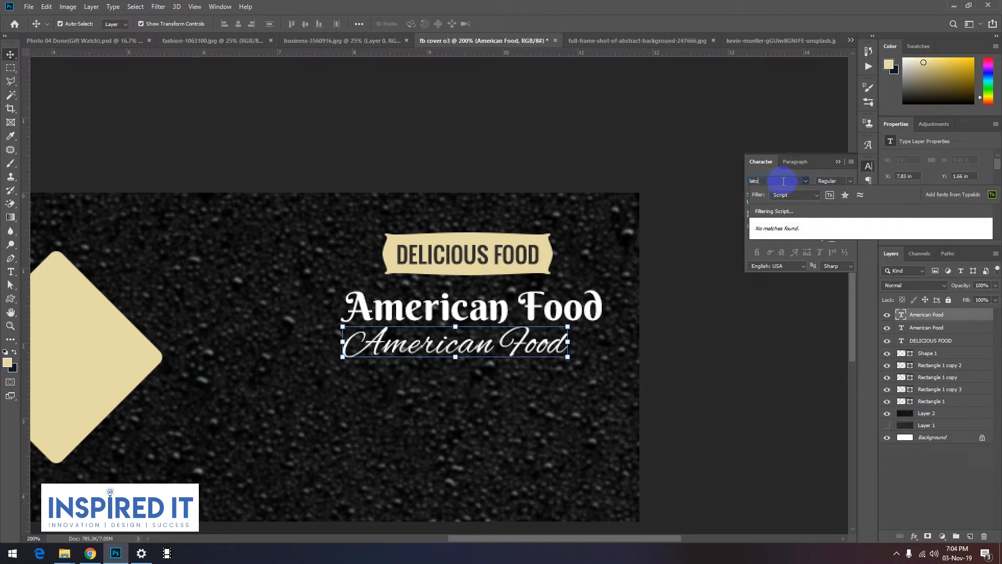
pyautogui.press('Escape')
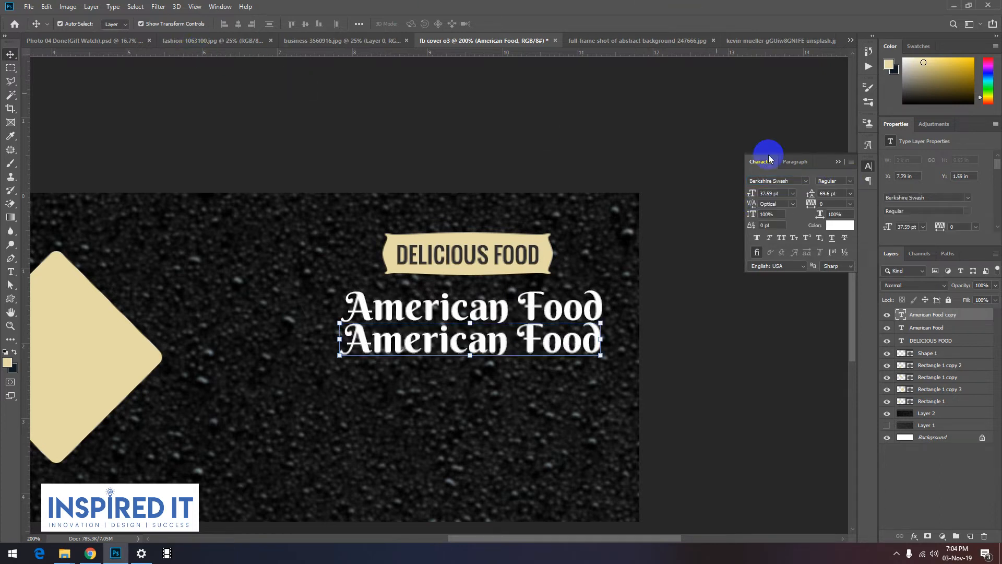
# Step: Set the lower American Food copy's font to Lato Regular, searching across all font classes
pyautogui.click(806, 181)
pyautogui.click(816, 194)
pyautogui.click(808, 205)
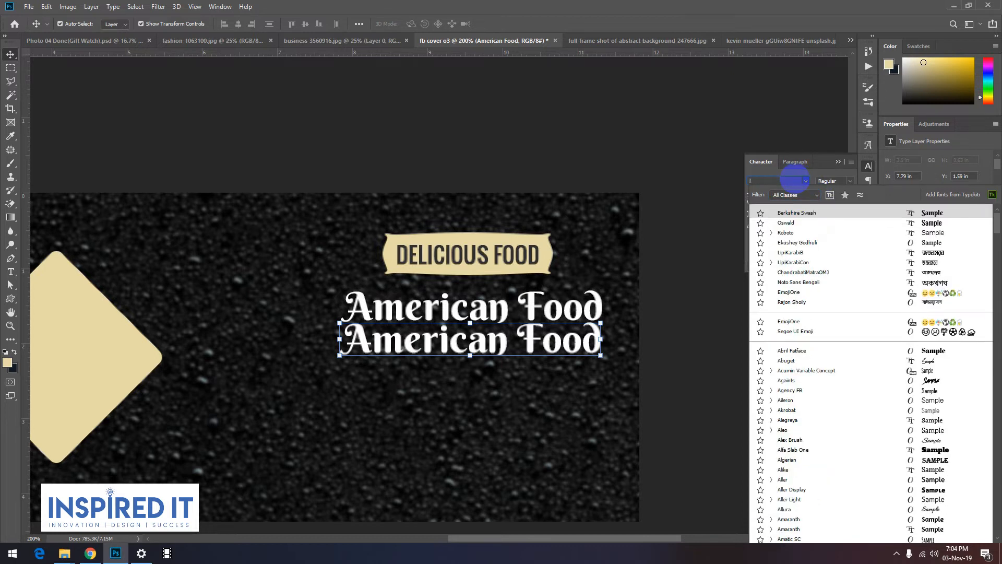
pyautogui.write('lato')
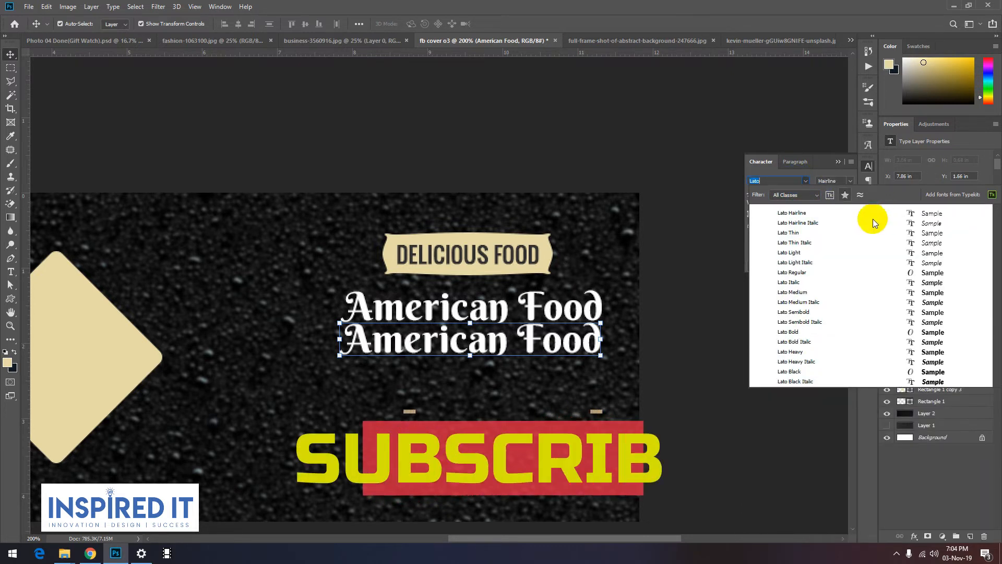
pyautogui.click(806, 274)
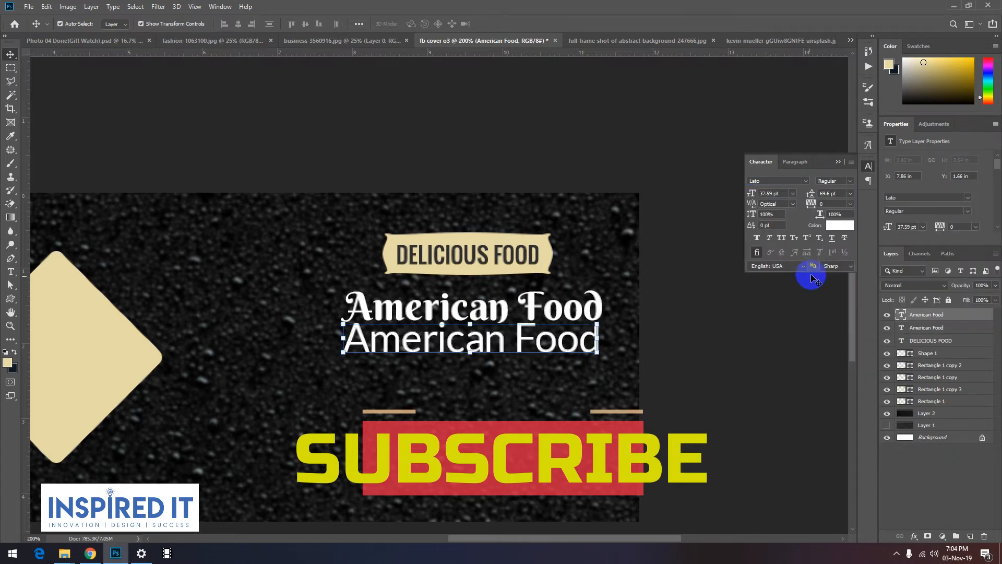
# Step: Reduce the lower American Food copy to 16 pt and position it beneath the large heading
pyautogui.click(791, 194)
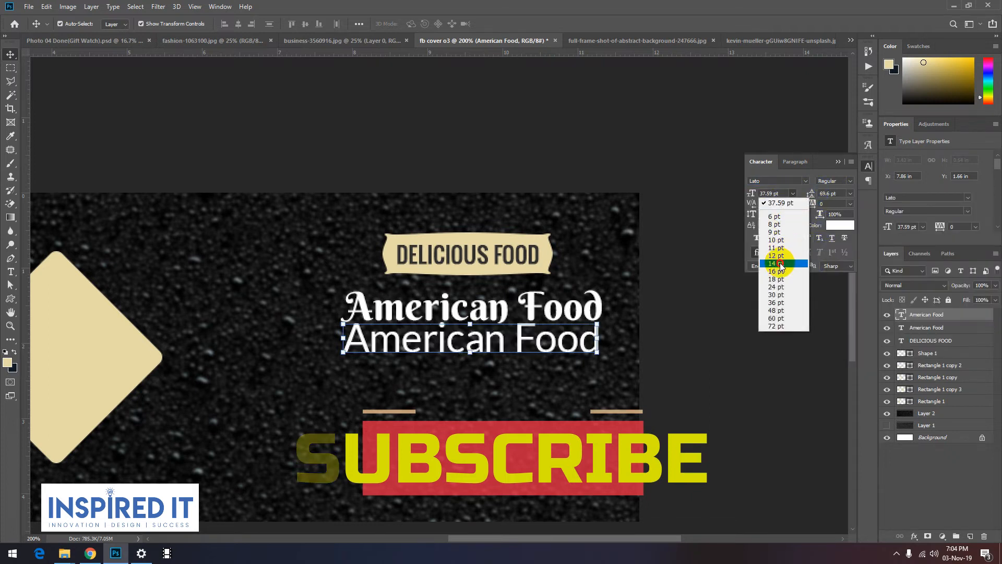
pyautogui.click(781, 262)
pyautogui.moveTo(416, 346); pyautogui.dragTo(469, 340)
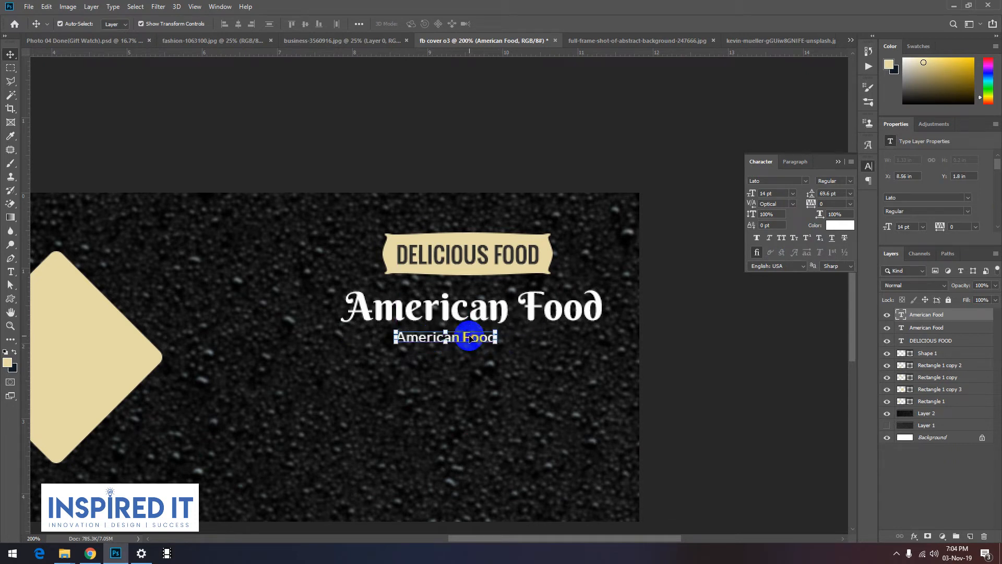
pyautogui.click(792, 193)
pyautogui.click(781, 272)
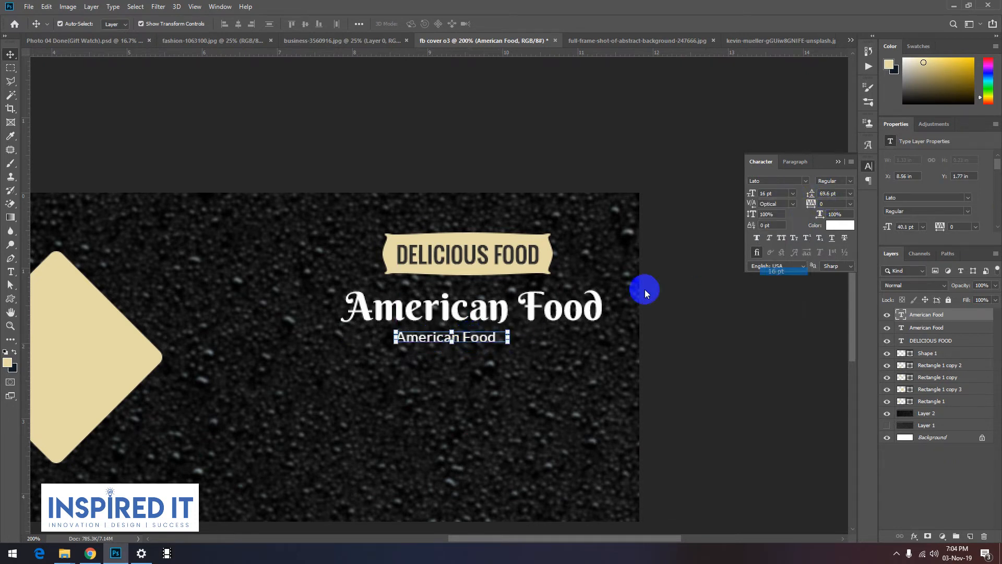
# Step: Replace the small copy's wording with "Your Tagline Goes here" and centre the line beneath the American Food heading
pyautogui.doubleClick(459, 336)
pyautogui.hotkey('ctrl', 'a')
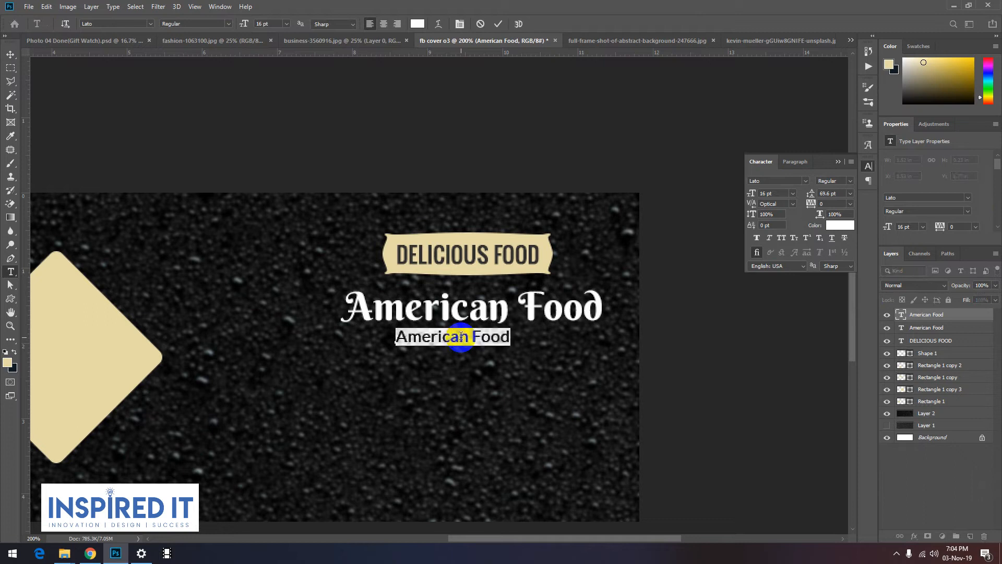
pyautogui.write('Your Tagline Goes here')
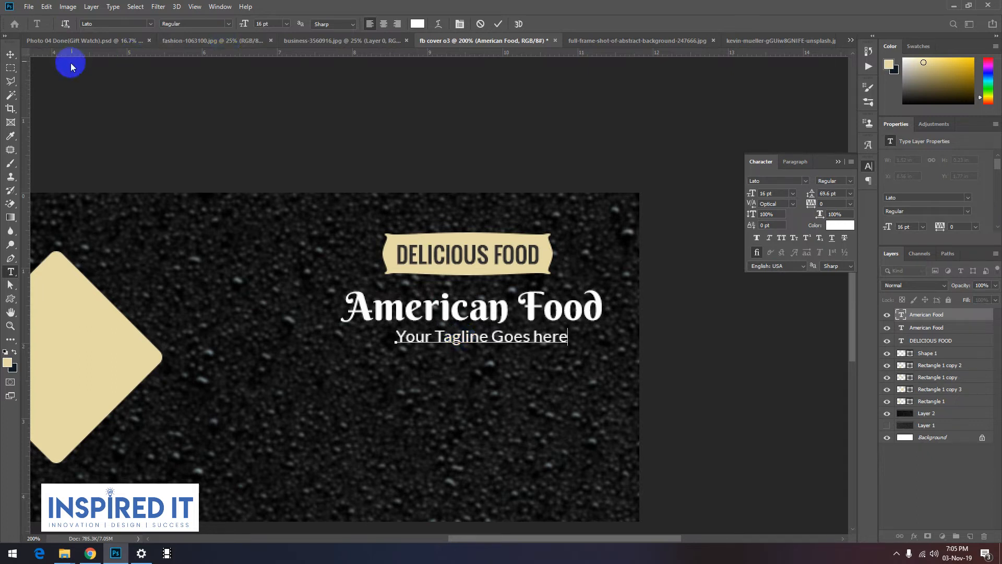
pyautogui.click(10, 52)
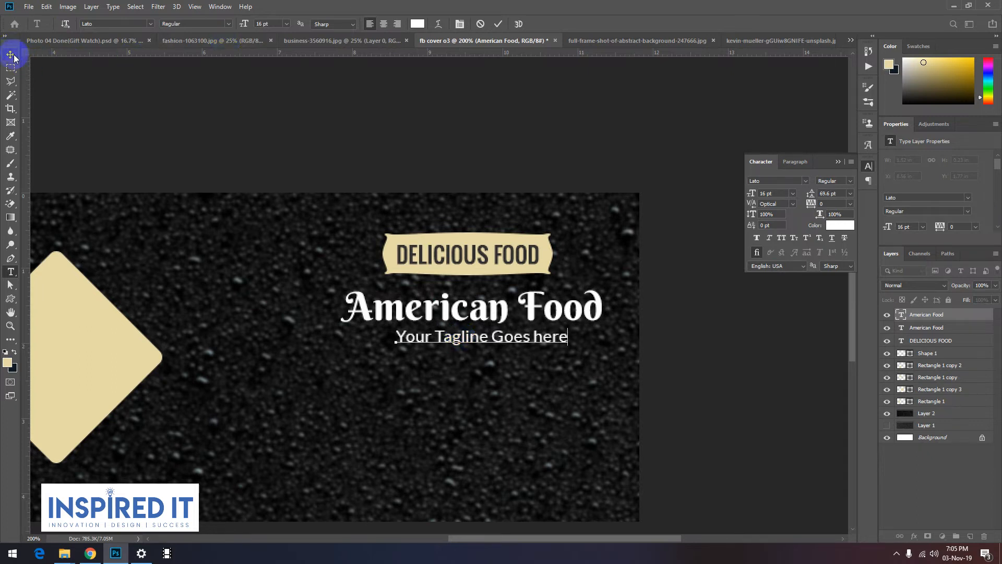
pyautogui.moveTo(466, 341)
pyautogui.mouseDown()
pyautogui.moveTo(456, 340)
pyautogui.moveTo(477, 339)
pyautogui.mouseUp()
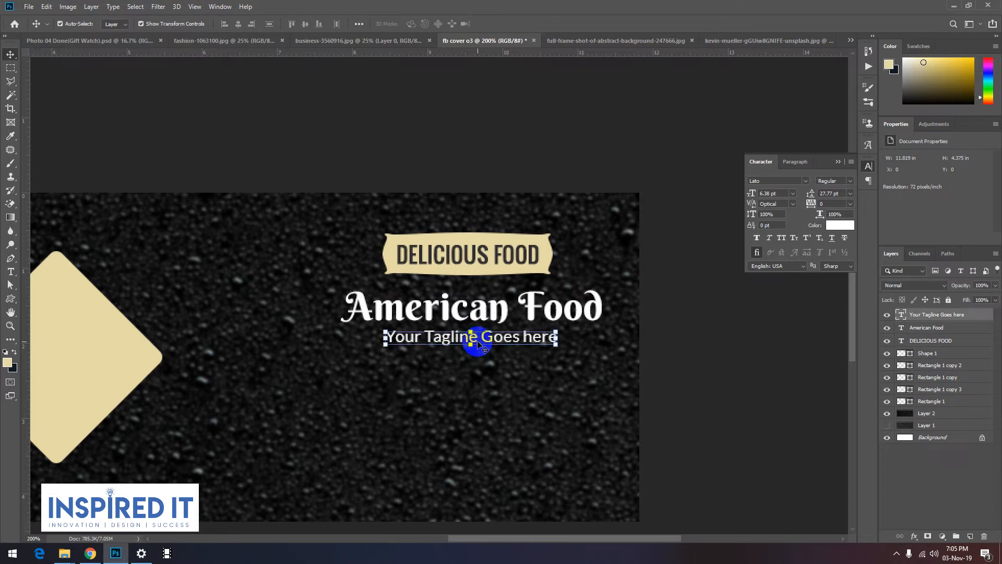
pyautogui.click(726, 350)
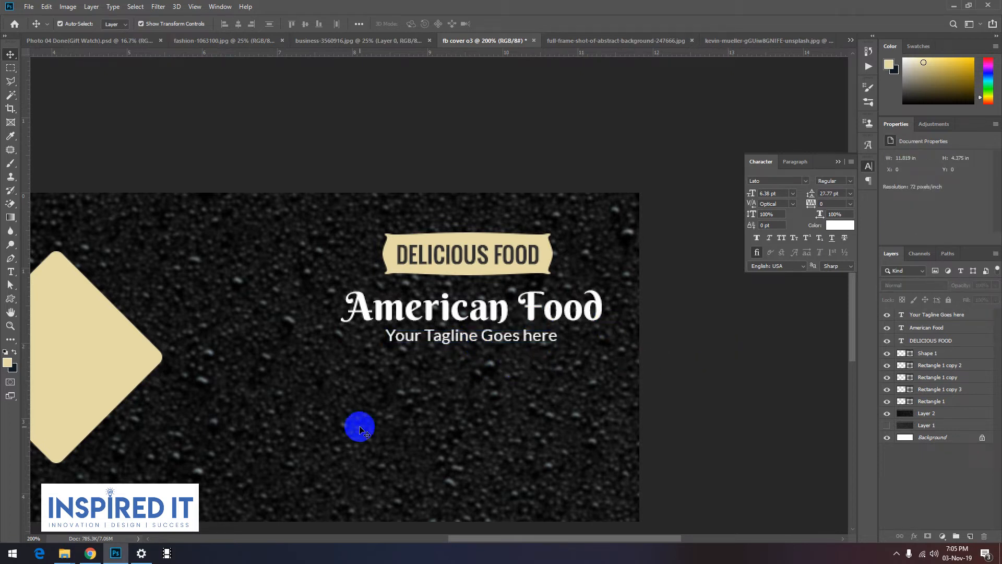
# Step: Duplicate the tagline further below, and nudge the American Food heading and original tagline slightly down
pyautogui.moveTo(433, 336); pyautogui.dragTo(433, 385)
pyautogui.click(469, 335)
pyautogui.keyDown('shift'); pyautogui.click(475, 309); pyautogui.keyUp('shift')
pyautogui.moveTo(472, 339); pyautogui.dragTo(471, 342)
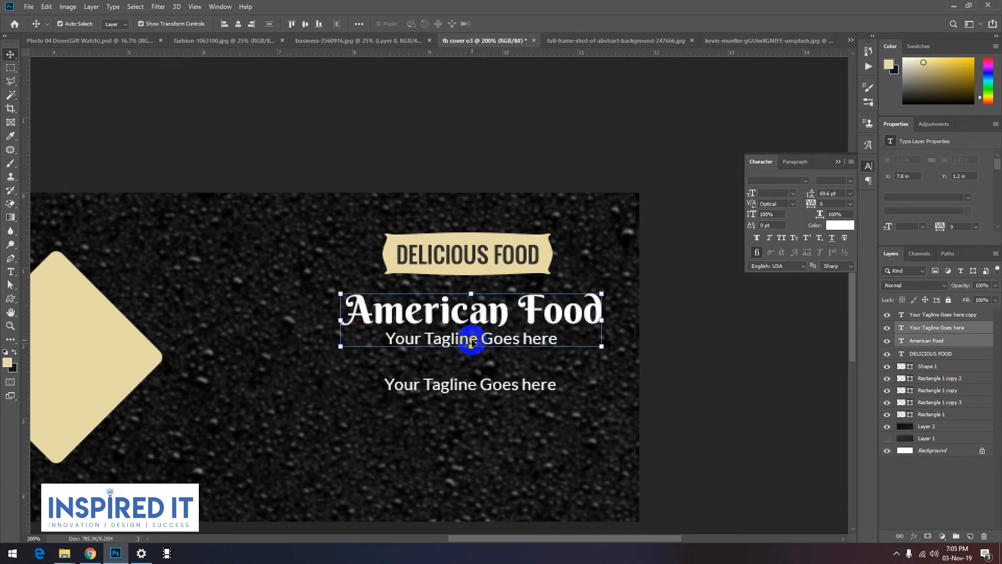
pyautogui.click(694, 328)
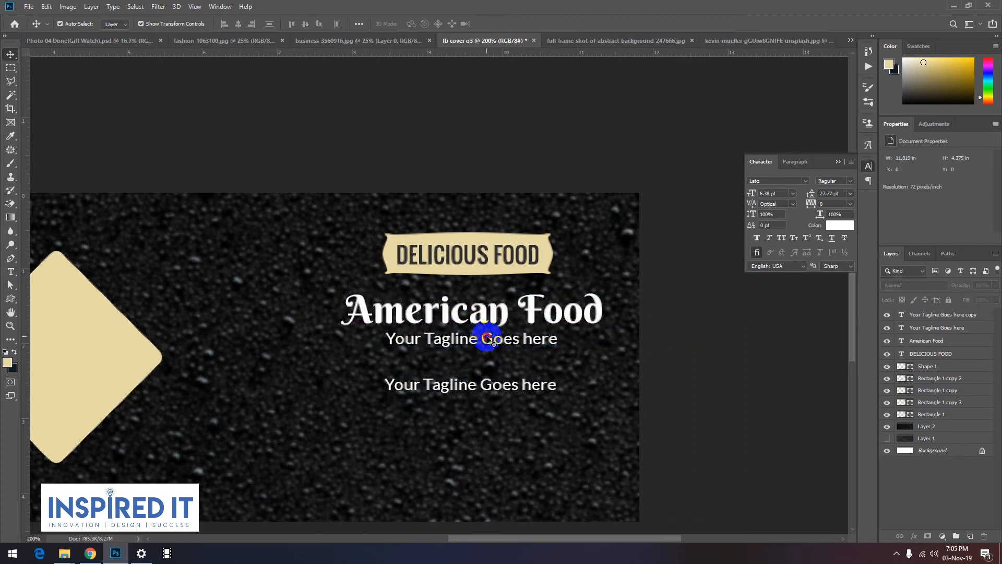
pyautogui.click(486, 340)
pyautogui.click(689, 394)
# Step: Replace the lower tagline copy's wording with "Save Up 50% OFF"
pyautogui.click(506, 383)
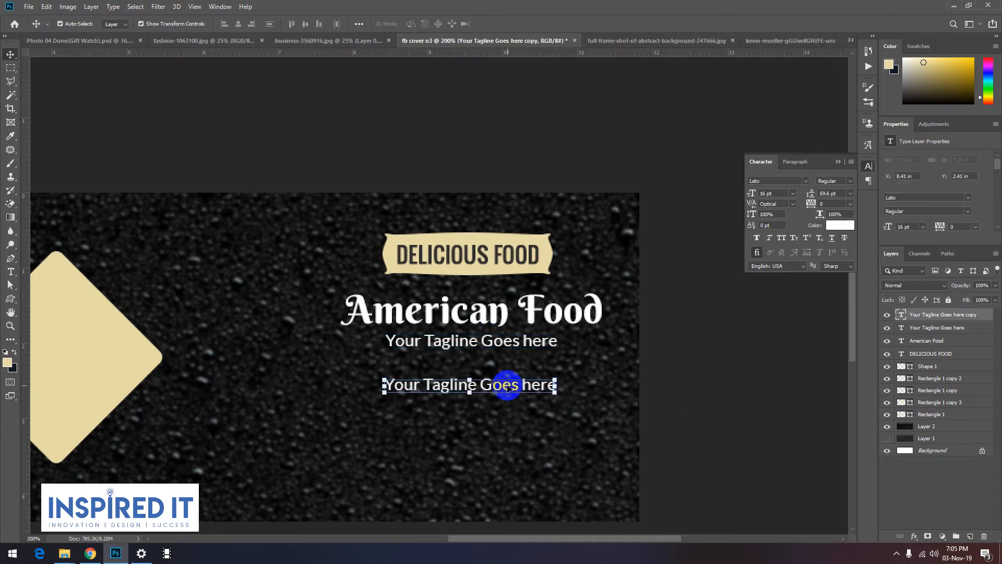
pyautogui.press('t')
pyautogui.click(498, 384)
pyautogui.tripleClick(498, 385)
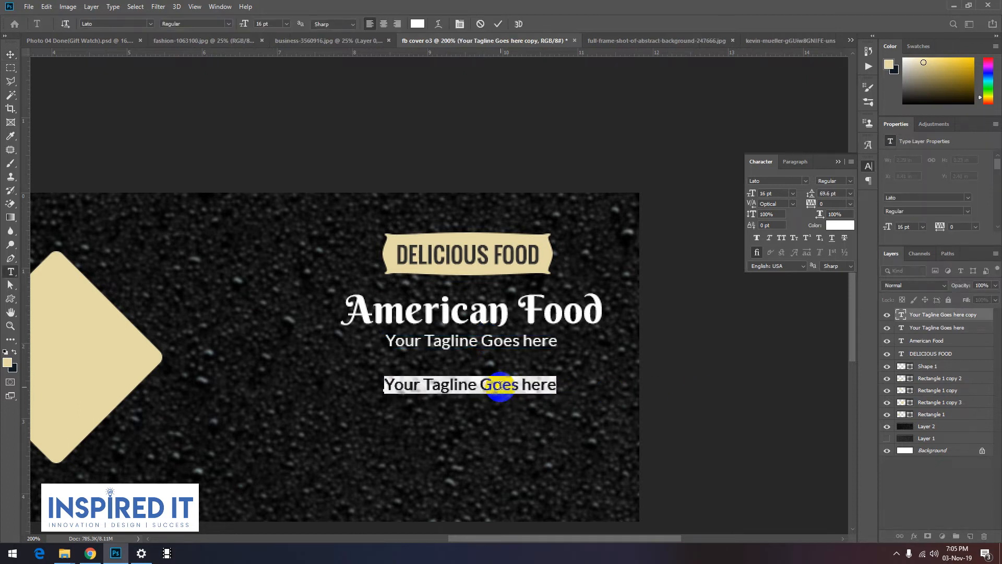
pyautogui.write('Save Up 50% OFF')
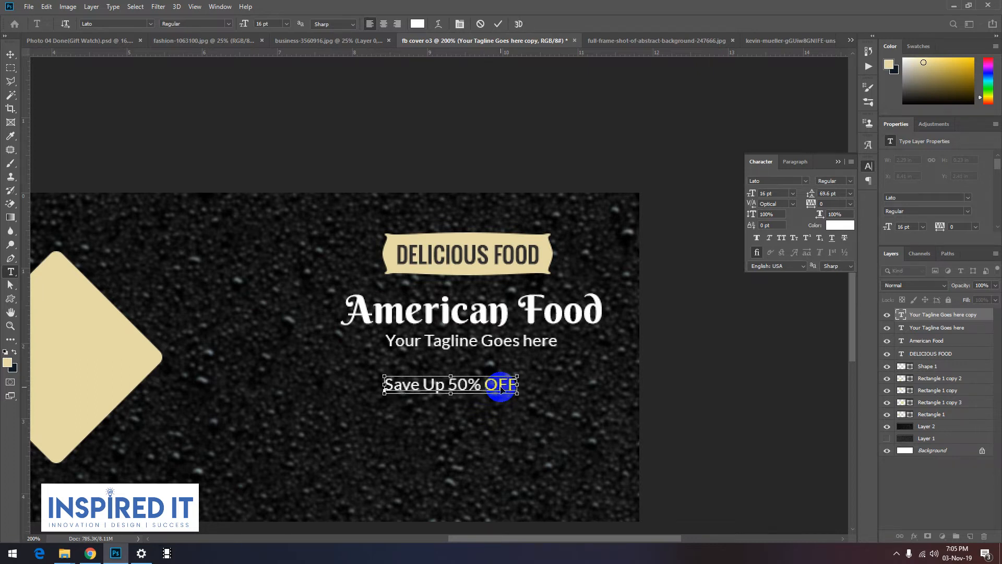
# Step: Scale the Save Up 50% OFF text proportionally to about 28 pt and move it to the centre below the tagline
pyautogui.tripleClick(500, 386)
pyautogui.click(11, 55)
pyautogui.hotkey('ctrl', 't')
pyautogui.moveTo(516, 395); pyautogui.dragTo(607, 438)
pyautogui.moveTo(592, 397); pyautogui.dragTo(559, 410)
pyautogui.click(678, 400)
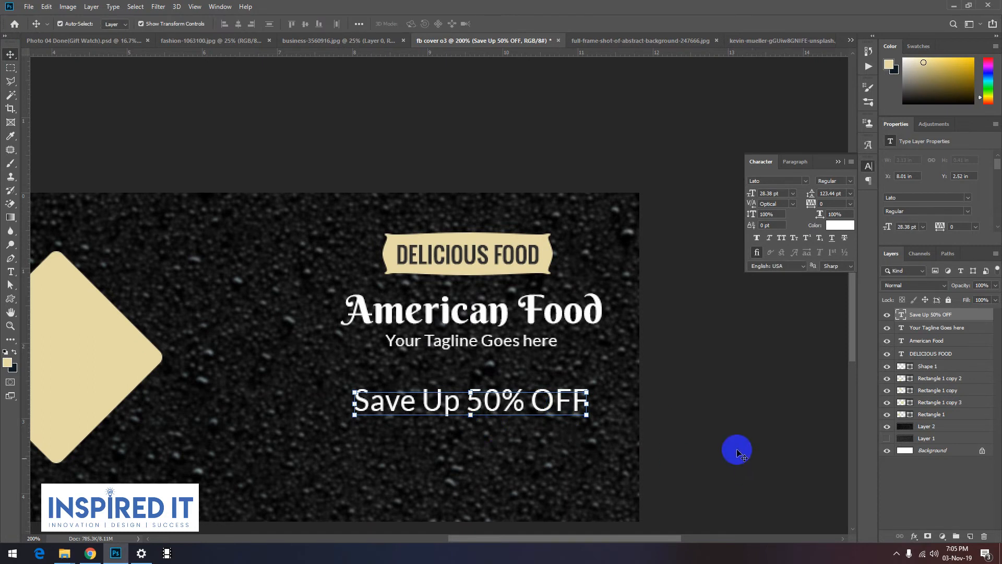
# Step: Recolour only the words "50% OFF" in the Save Up line to the cream used on the banner
pyautogui.click(730, 449)
pyautogui.press('t')
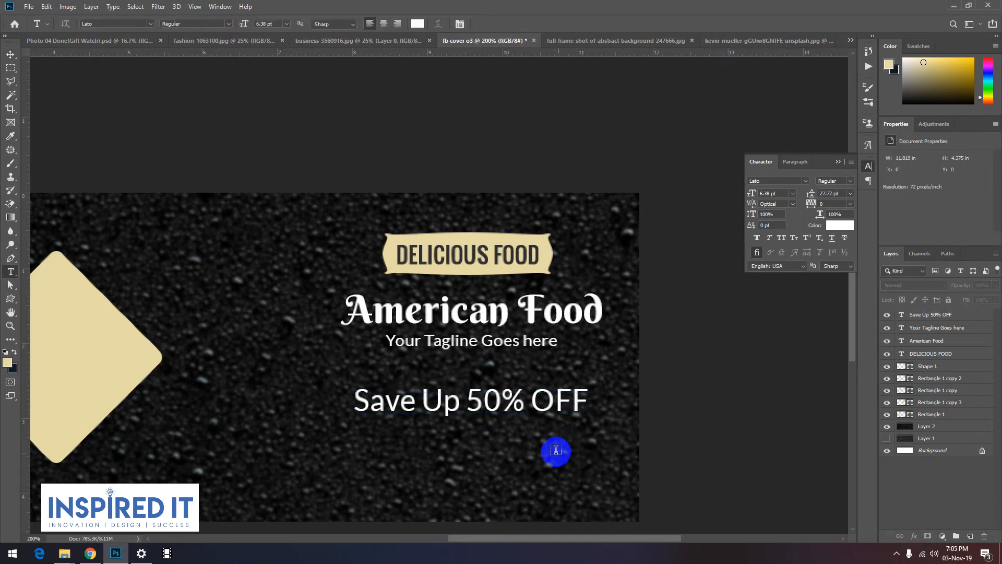
pyautogui.doubleClick(495, 401)
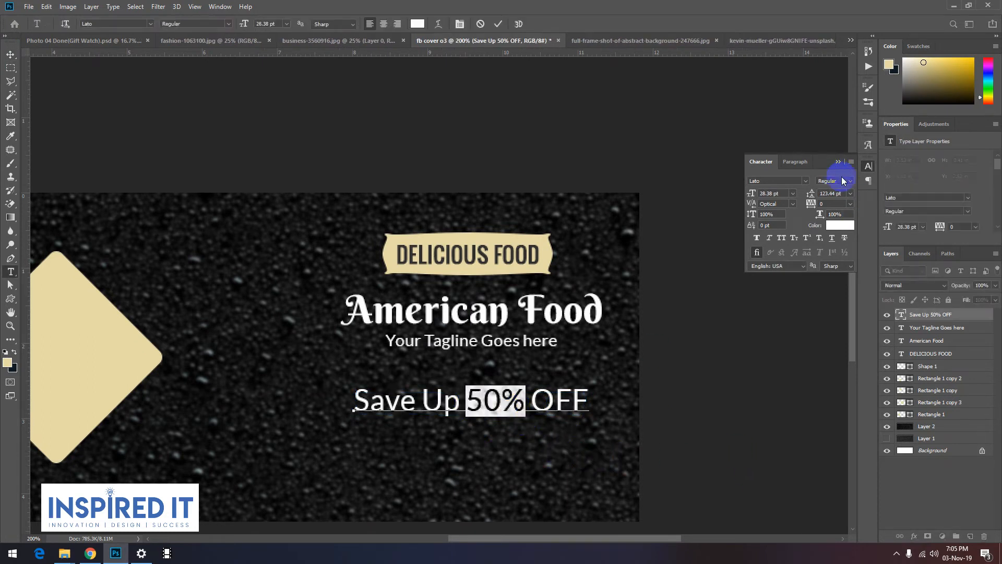
pyautogui.moveTo(470, 405); pyautogui.dragTo(617, 412)
pyautogui.click(418, 24)
pyautogui.click(500, 232)
pyautogui.click(611, 368)
pyautogui.click(807, 357)
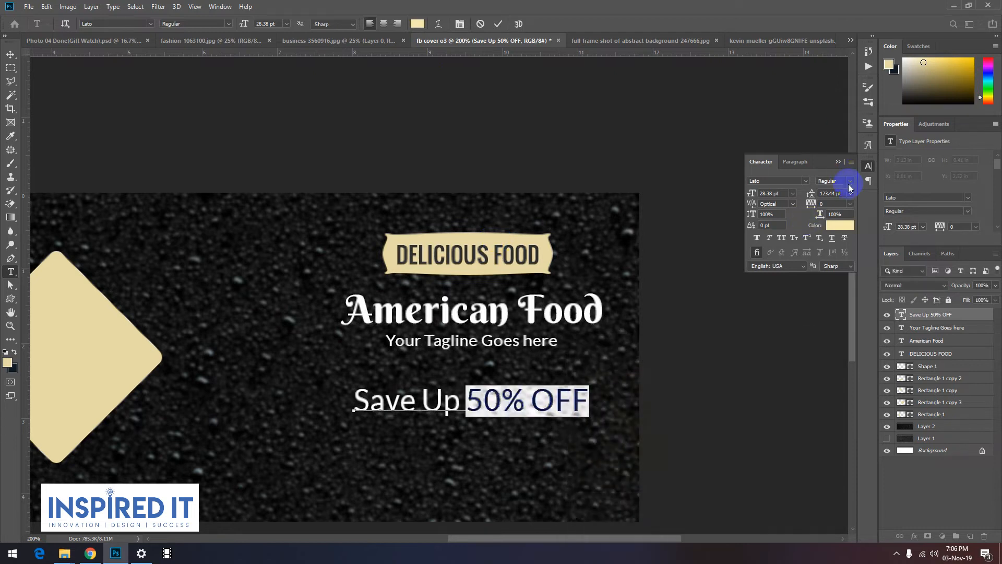
# Step: Set the selected "50% OFF" words to the Bold style of Lato and commit the text edit
pyautogui.click(849, 184)
pyautogui.click(845, 294)
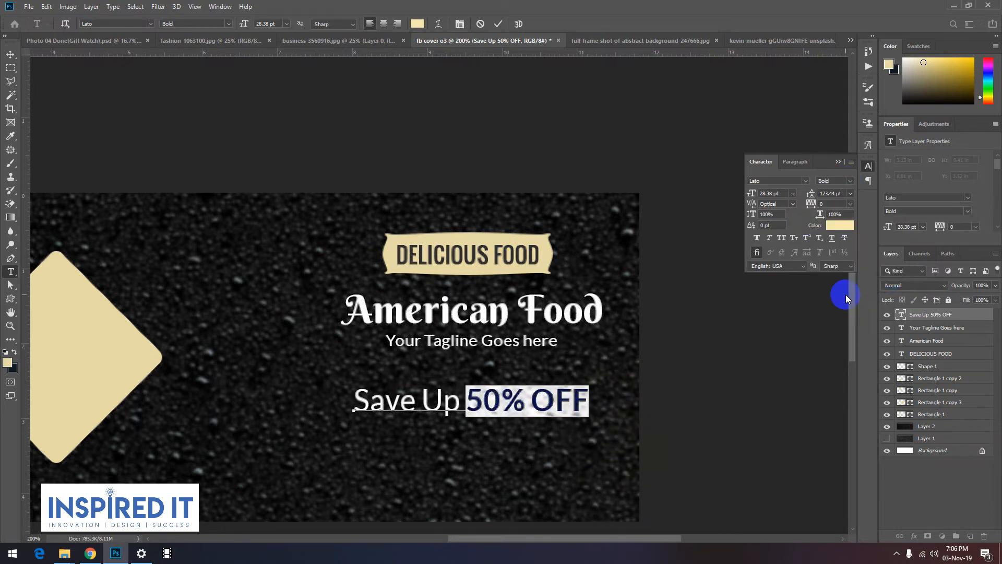
pyautogui.click(10, 54)
pyautogui.click(672, 302)
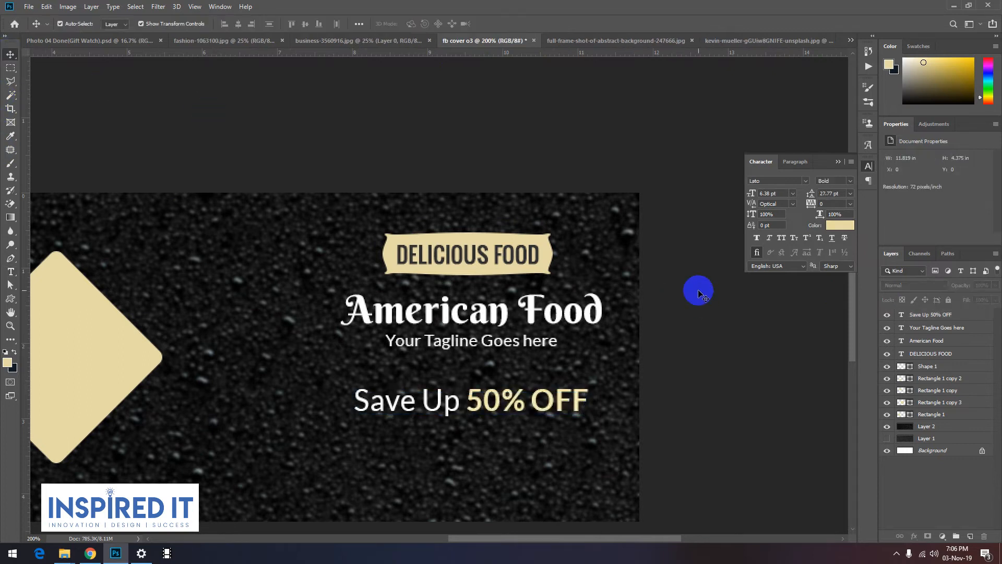
# Step: Draw a thin cream bar about 63 x 5 px beneath "50% OFF" and fully round its corners
pyautogui.hotkey('ctrl', '-')
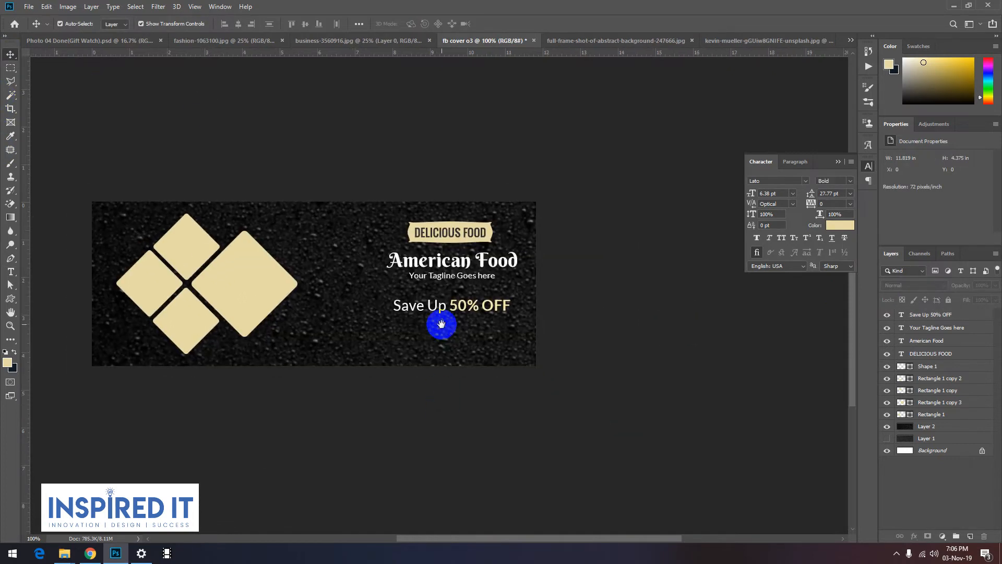
pyautogui.hotkey('ctrl', '+')
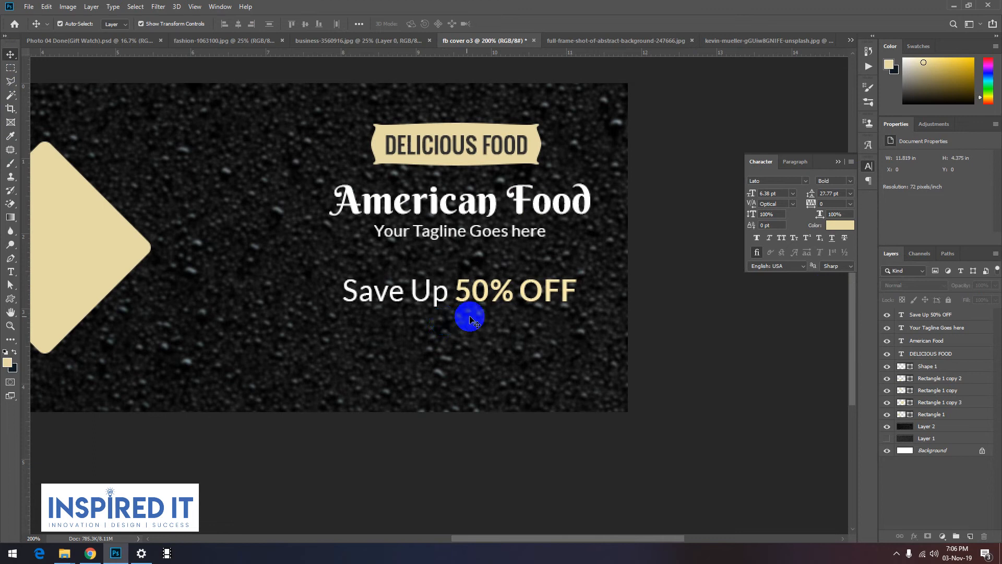
pyautogui.rightClick(10, 301)
pyautogui.click(47, 304)
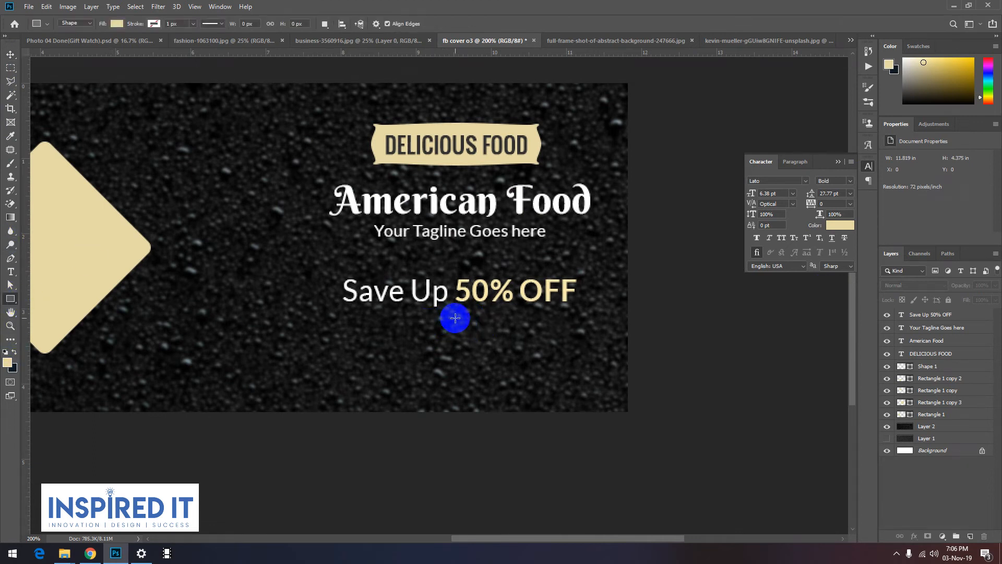
pyautogui.moveTo(457, 321); pyautogui.dragTo(516, 327)
pyautogui.moveTo(892, 231); pyautogui.dragTo(917, 228)
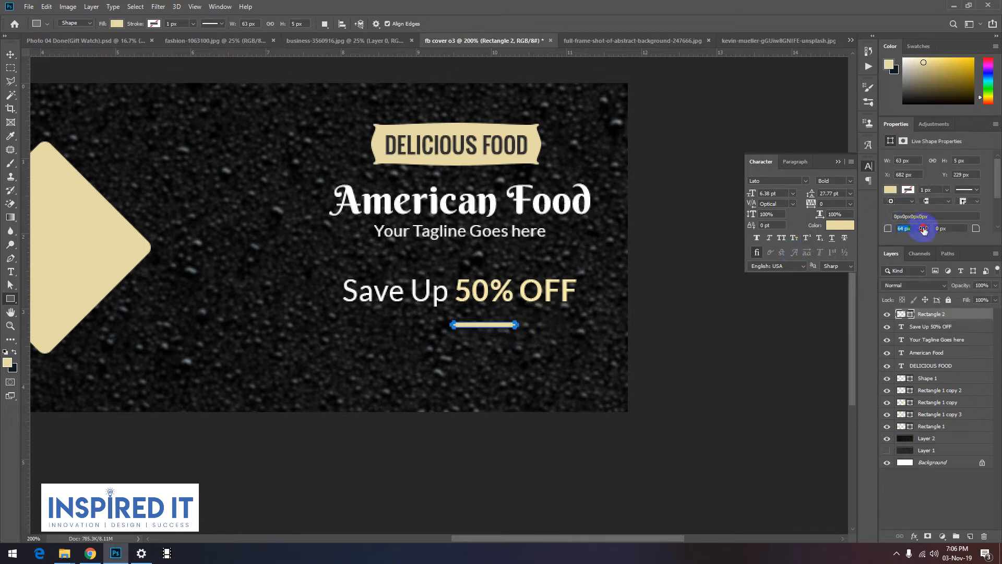
pyautogui.click(9, 53)
pyautogui.click(622, 347)
pyautogui.click(471, 323)
pyautogui.click(651, 355)
# Step: Stretch the cream bar to about 112 px wide so that it underlines the words "50% OFF"
pyautogui.hotkey('ctrl', '-')
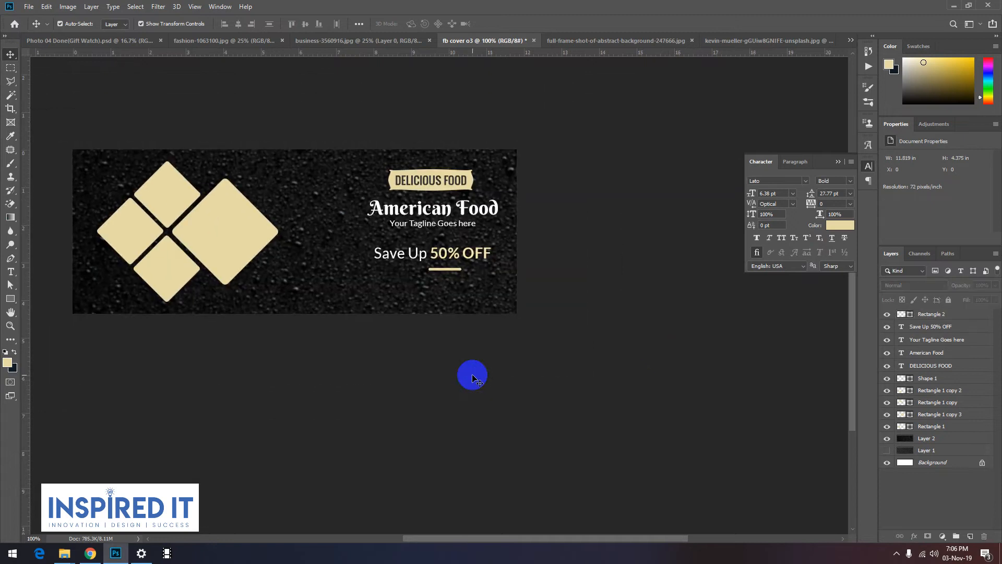
pyautogui.moveTo(441, 302); pyautogui.dragTo(493, 296)
pyautogui.hotkey('ctrl', 't')
pyautogui.click(641, 314)
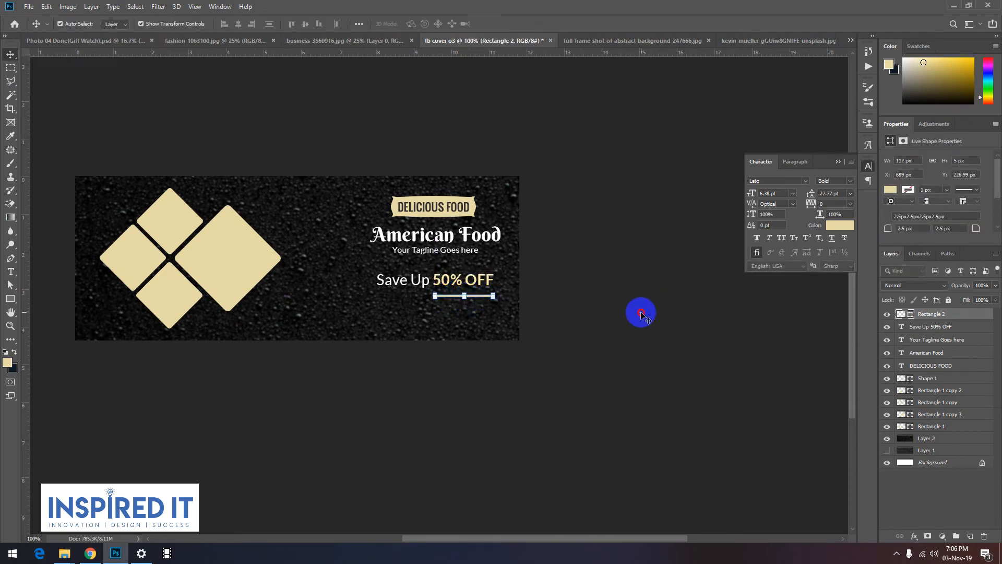
pyautogui.click(641, 314)
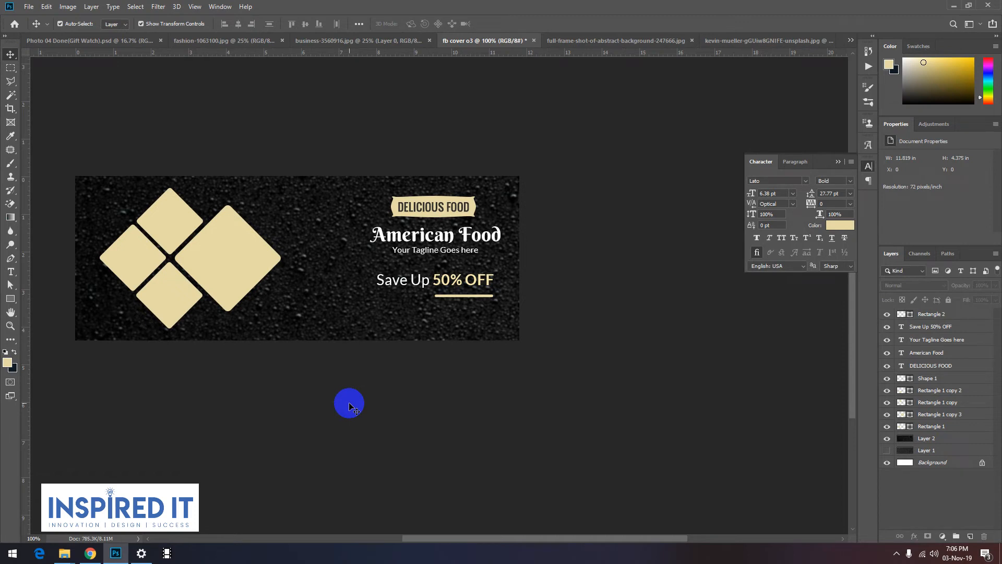
# Step: Select the Save Up 50% OFF text together with its underline bar and nudge both slightly up
pyautogui.scroll(1, 436, 277)
pyautogui.click(443, 284)
pyautogui.keyDown('shift'); pyautogui.click(447, 309); pyautogui.keyUp('shift')
pyautogui.press('Up')
pyautogui.press('Up')
pyautogui.press('Up')
pyautogui.press('Up')
pyautogui.press('Up')
pyautogui.press('Up')
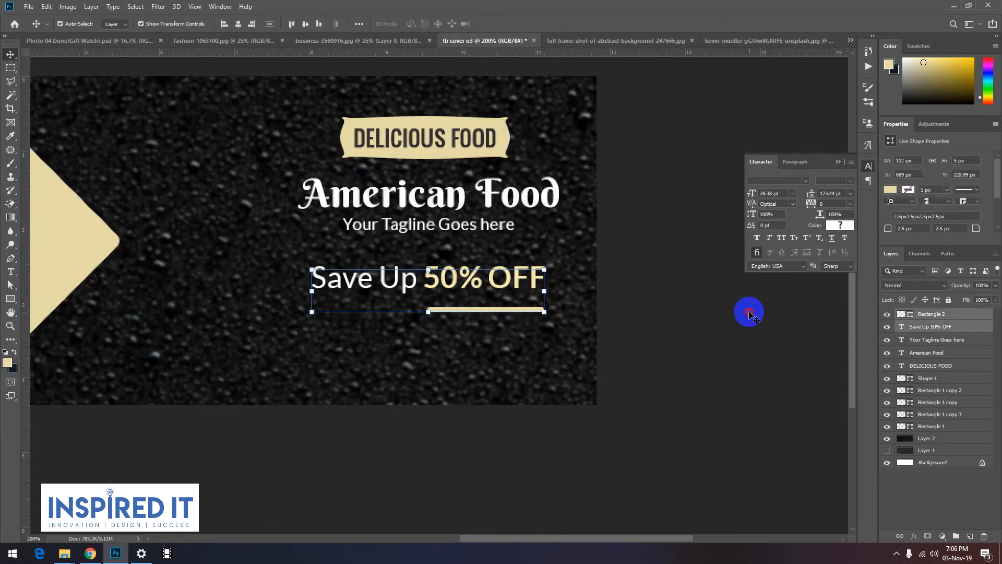
# Step: Nudge only the underline bar 3 px up, closer to the words "50% OFF"
pyautogui.click(474, 309)
pyautogui.press('Up')
pyautogui.press('Up')
pyautogui.press('Up')
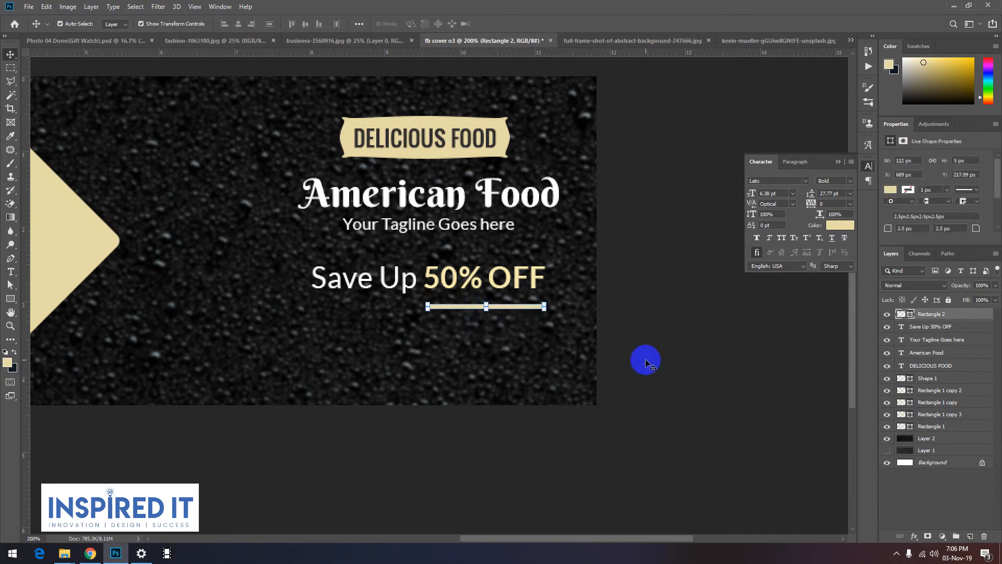
pyautogui.click(699, 342)
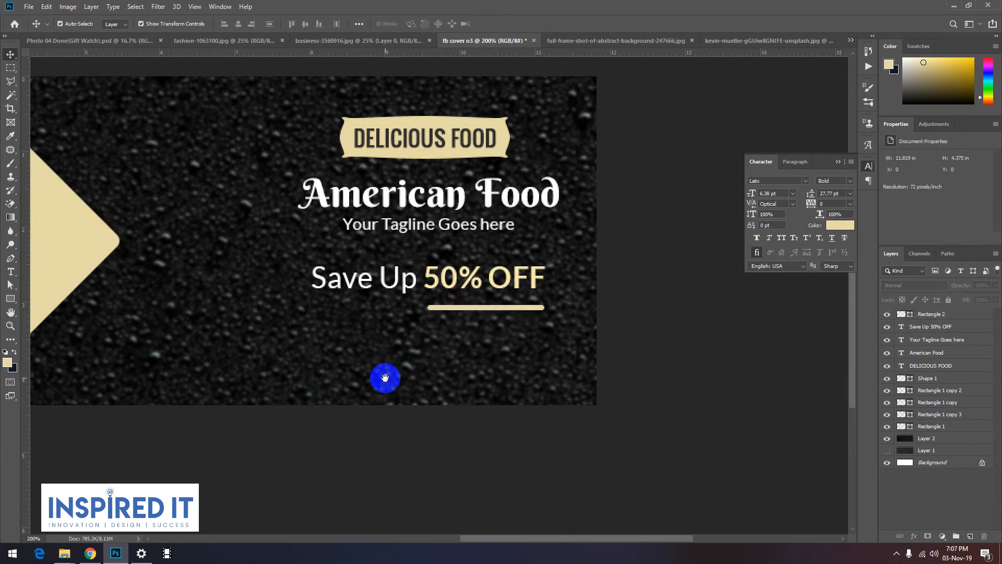
pyautogui.keyDown('alt'); pyautogui.click(386, 378); pyautogui.keyUp('alt')
pyautogui.moveTo(390, 379); pyautogui.dragTo(401, 406)
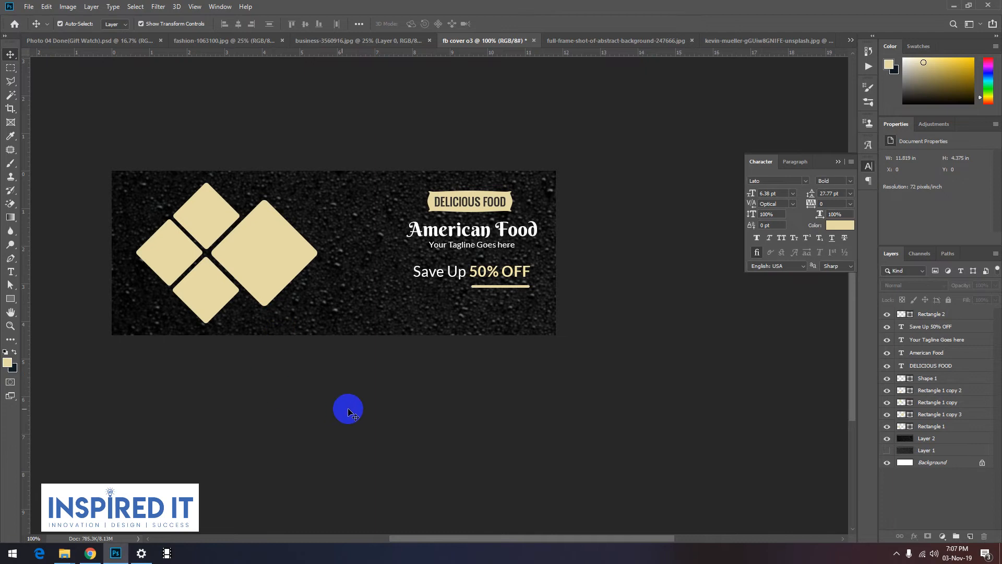
pyautogui.keyDown('ctrl'); pyautogui.click(373, 411); pyautogui.keyUp('ctrl')
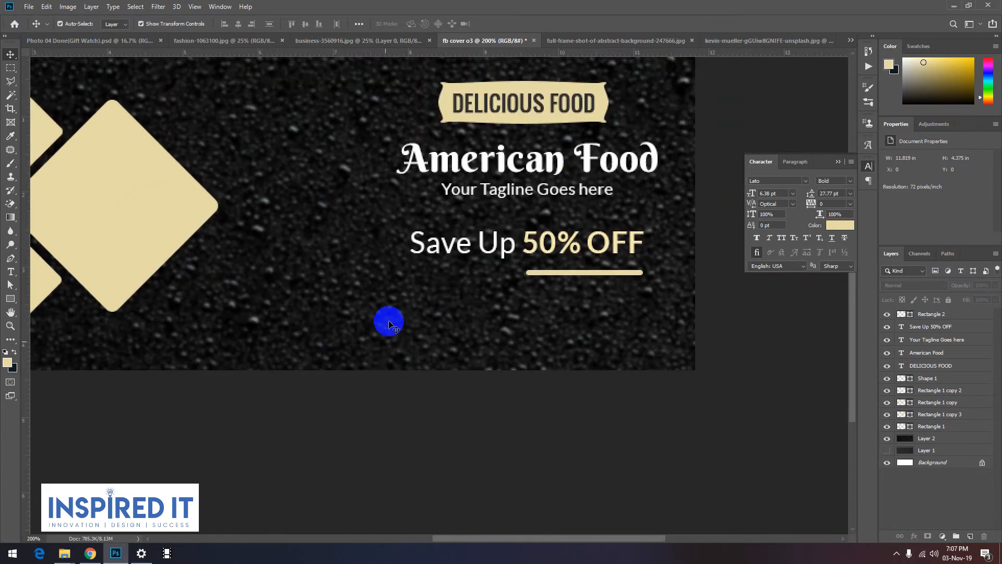
pyautogui.press('u')
pyautogui.moveTo(305, 346); pyautogui.dragTo(321, 356)
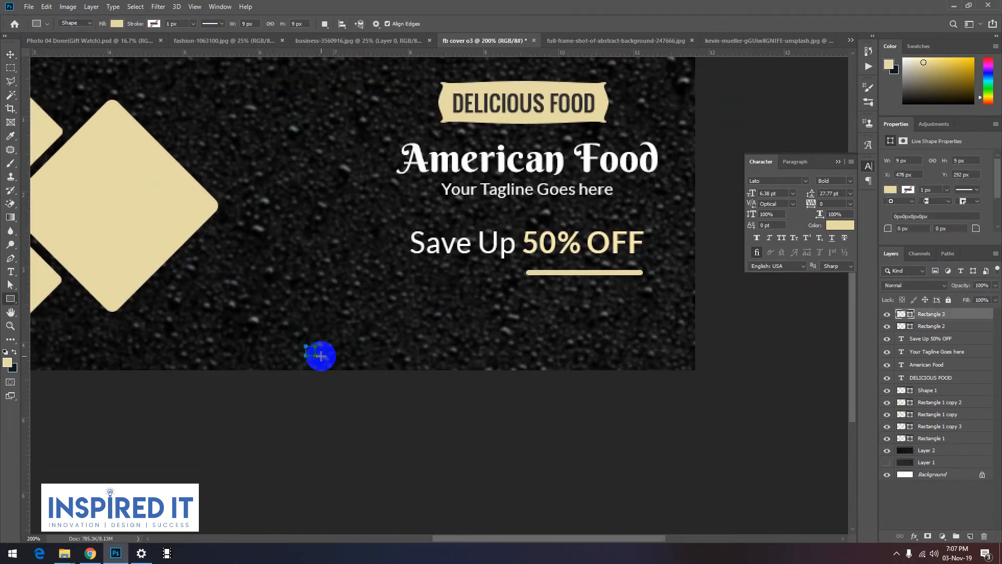
pyautogui.press('Delete')
pyautogui.rightClick(10, 298)
pyautogui.click(58, 315)
pyautogui.moveTo(342, 344); pyautogui.dragTo(361, 360)
pyautogui.click(10, 54)
pyautogui.click(279, 410)
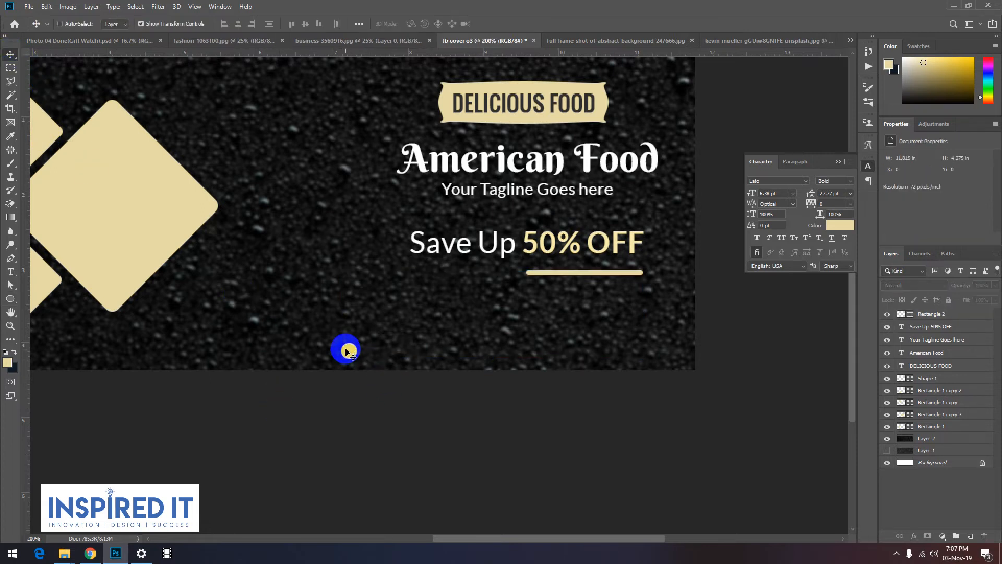
pyautogui.hotkey('ctrl', 'z')
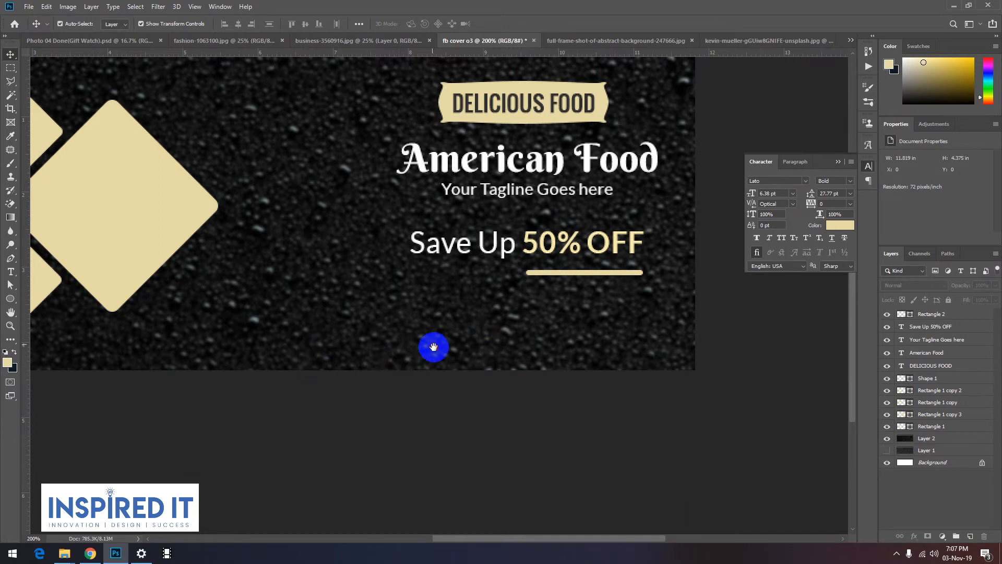
# Step: Open final icon.psd from File Explorer as another document and close the dark water-drop texture photo without saving its changes
pyautogui.moveTo(433, 347); pyautogui.dragTo(477, 382)
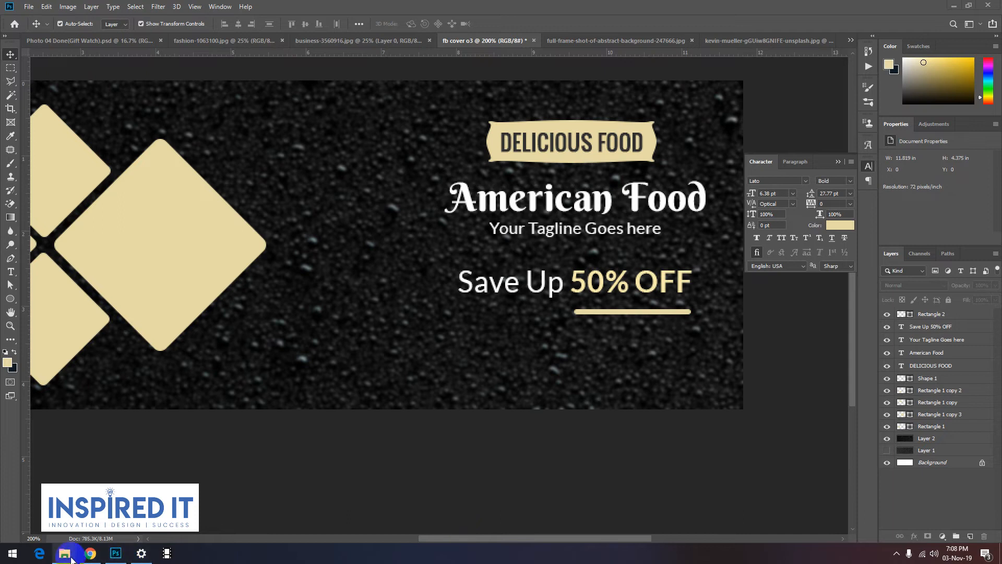
pyautogui.moveTo(64, 552)
pyautogui.click(230, 510)
pyautogui.click(229, 510)
pyautogui.moveTo(454, 189); pyautogui.dragTo(838, 42)
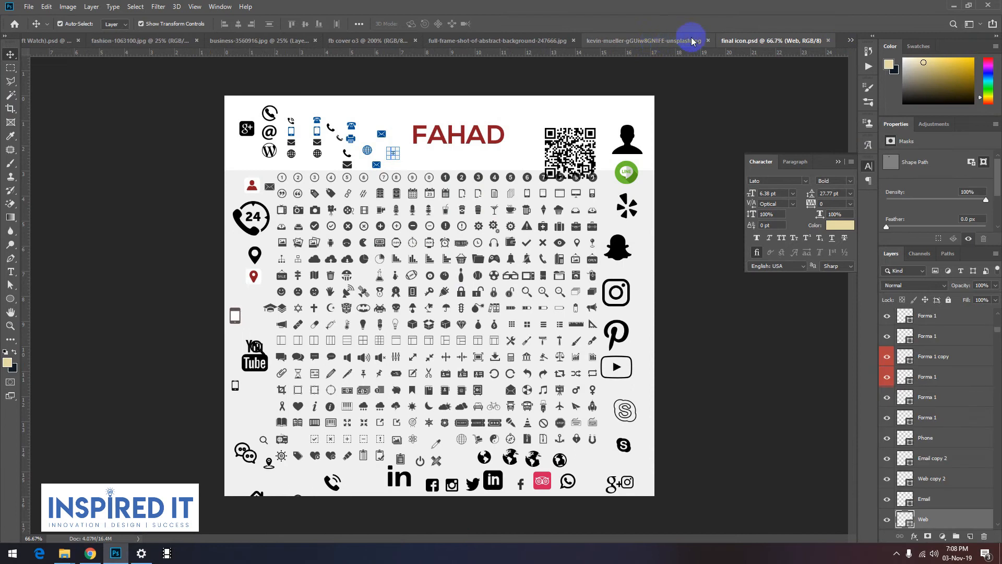
pyautogui.click(709, 41)
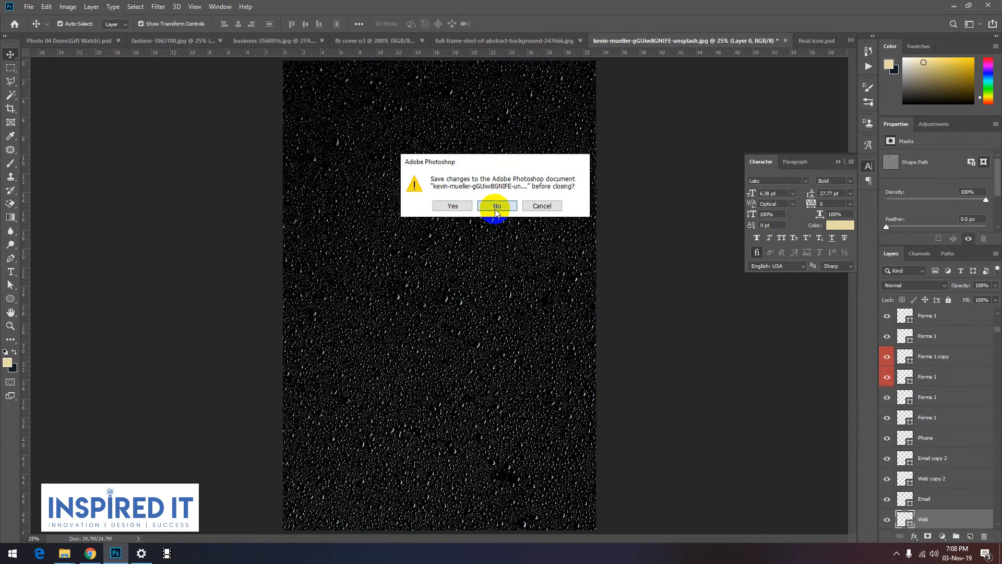
pyautogui.click(495, 206)
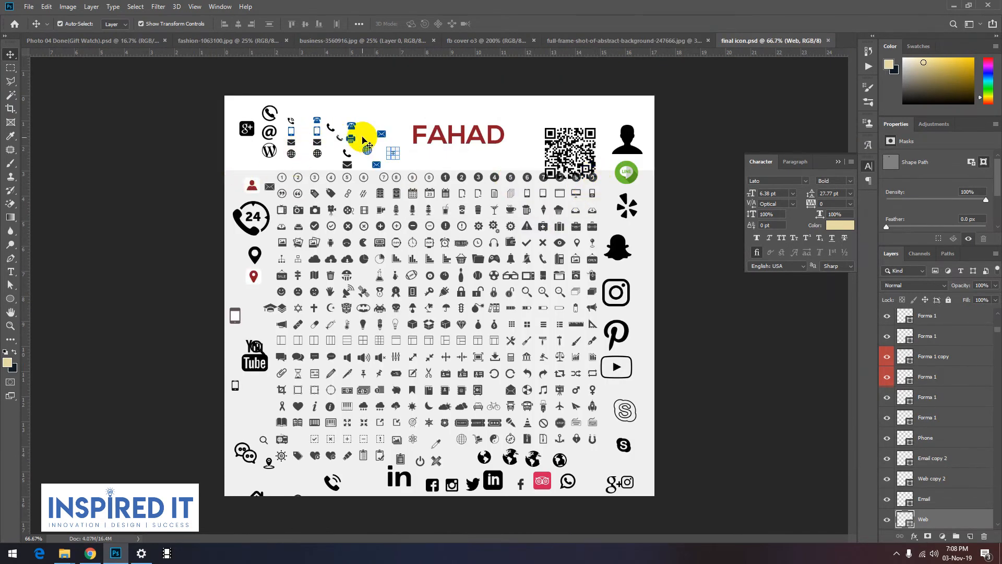
# Step: Copy the blue telephone, envelope and globe icons from final icon.psd into the fb cover o3 document
pyautogui.scroll(2, 361, 139)
pyautogui.moveTo(336, 149); pyautogui.dragTo(370, 239)
pyautogui.keyDown('shift'); pyautogui.click(381, 198); pyautogui.keyUp('shift')
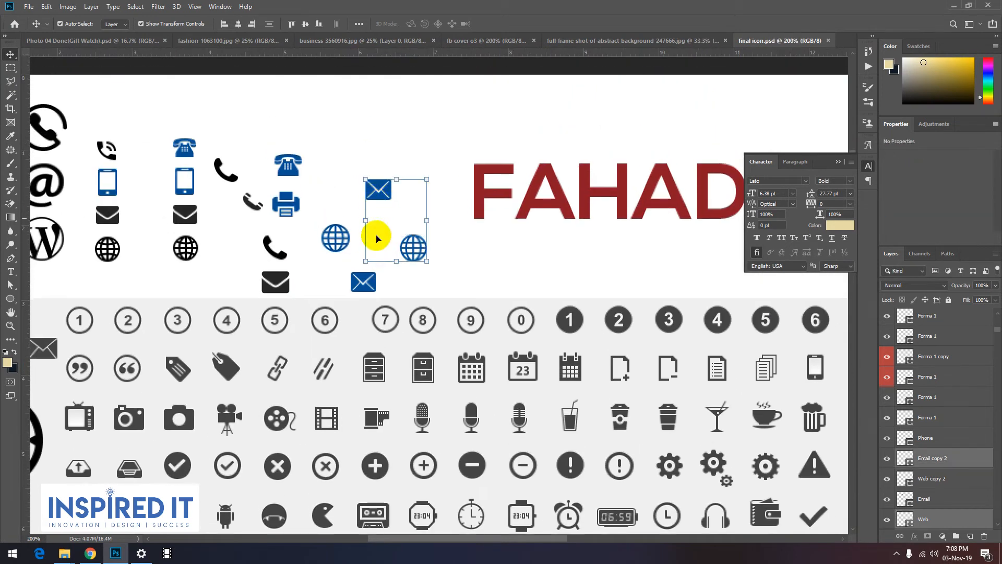
pyautogui.keyDown('shift'); pyautogui.click(293, 172); pyautogui.keyUp('shift')
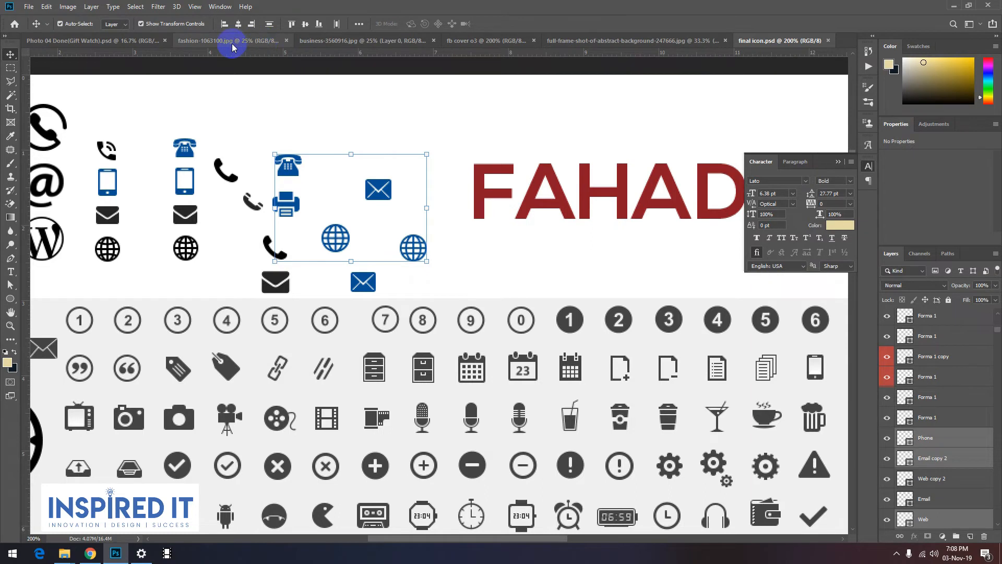
pyautogui.click(454, 41)
pyautogui.moveTo(318, 326); pyautogui.dragTo(329, 331)
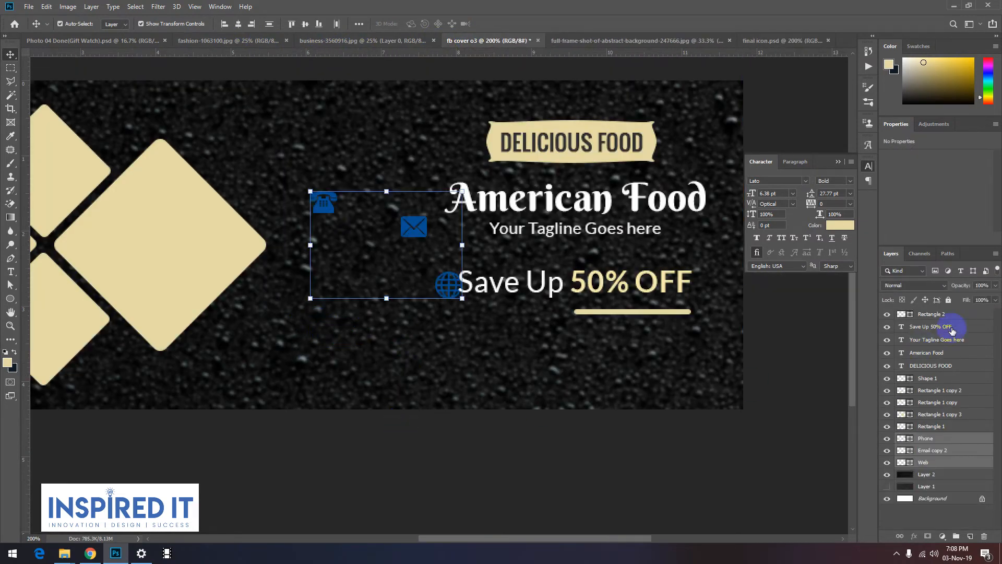
# Step: Apply a cream Color Overlay to the Phone icon layer and copy the effect to the Email and Web icon layers
pyautogui.click(953, 438)
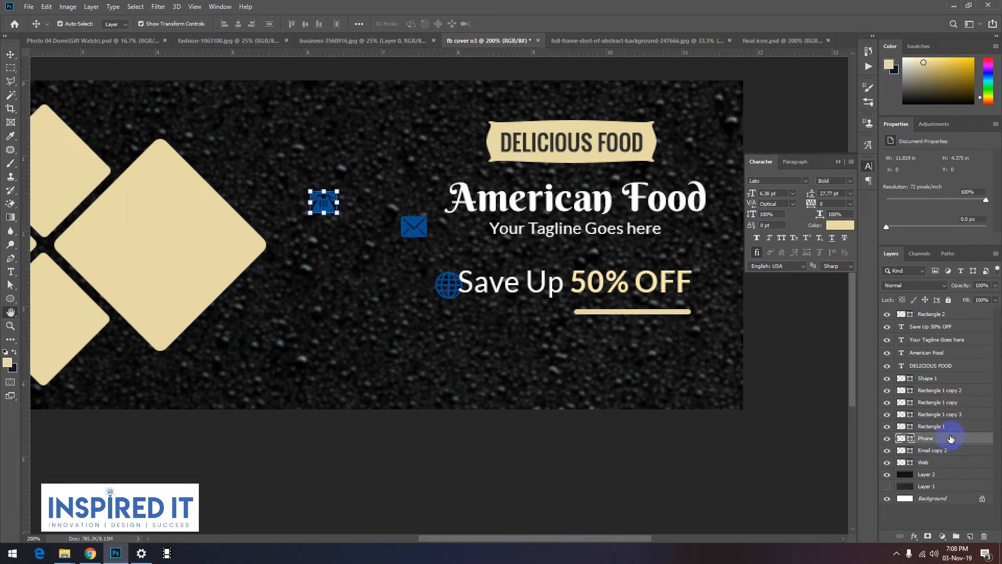
pyautogui.doubleClick(951, 439)
pyautogui.click(625, 298)
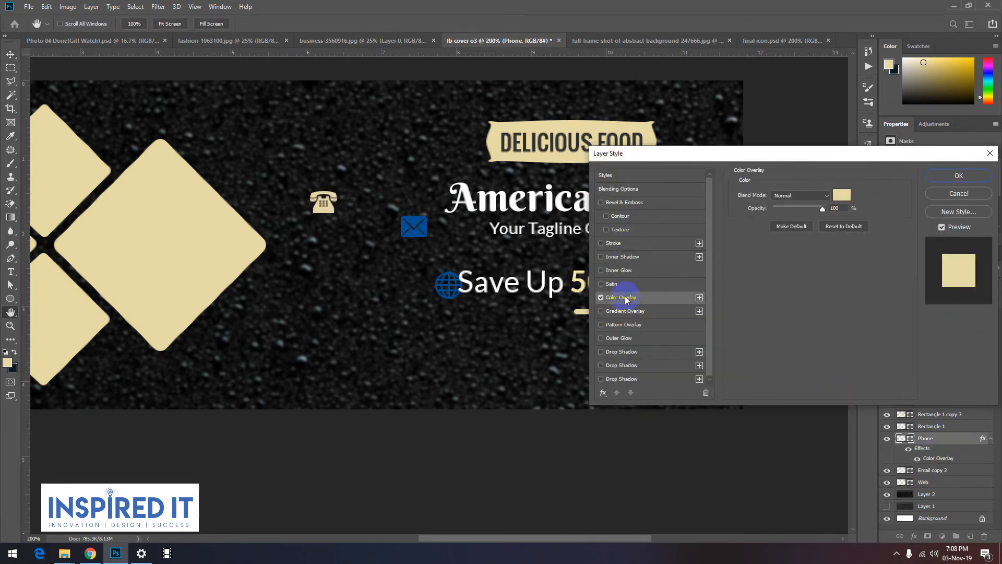
pyautogui.click(961, 177)
pyautogui.moveTo(984, 466); pyautogui.dragTo(978, 503)
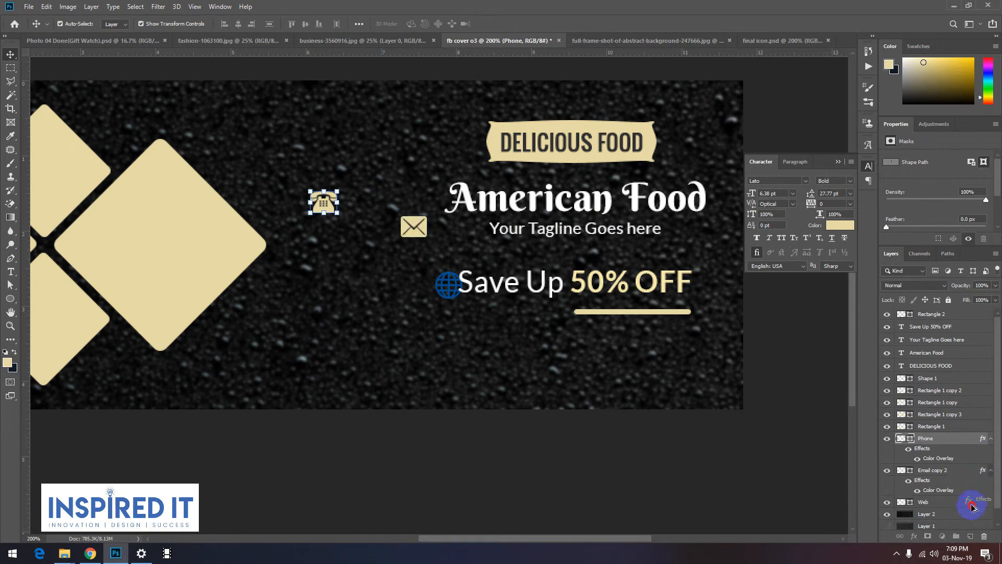
# Step: Select the telephone, envelope and globe icons together and scale them down to about 67%
pyautogui.click(663, 495)
pyautogui.click(326, 211)
pyautogui.keyDown('shift'); pyautogui.click(414, 226); pyautogui.keyUp('shift')
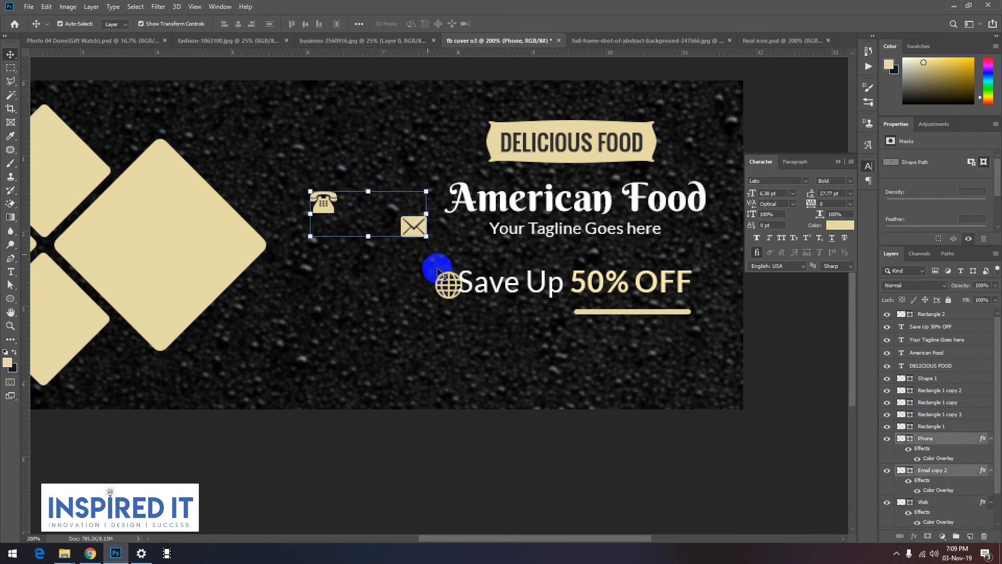
pyautogui.keyDown('shift'); pyautogui.click(447, 284); pyautogui.keyUp('shift')
pyautogui.moveTo(462, 191); pyautogui.dragTo(446, 233)
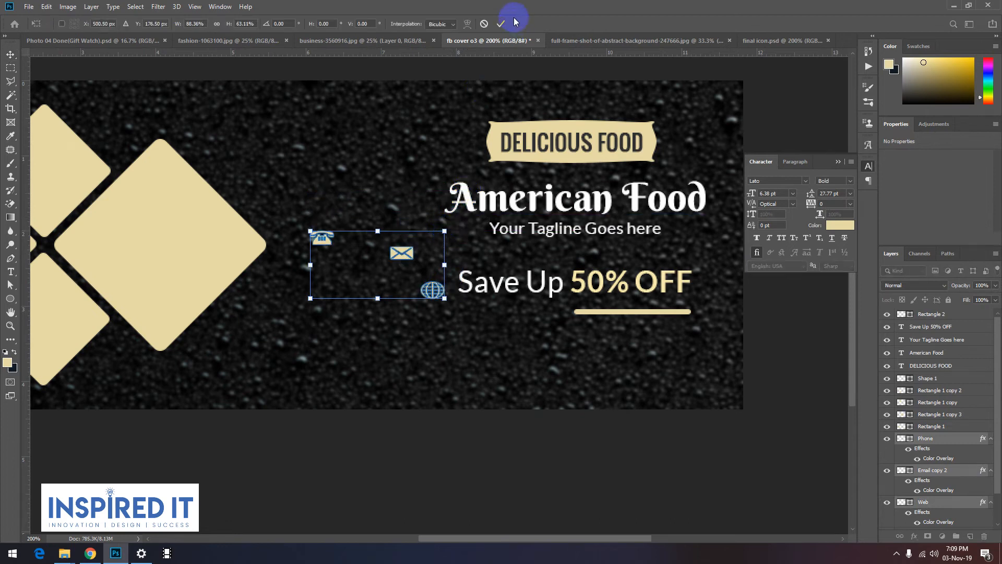
pyautogui.press('Escape')
pyautogui.moveTo(462, 192); pyautogui.dragTo(418, 270)
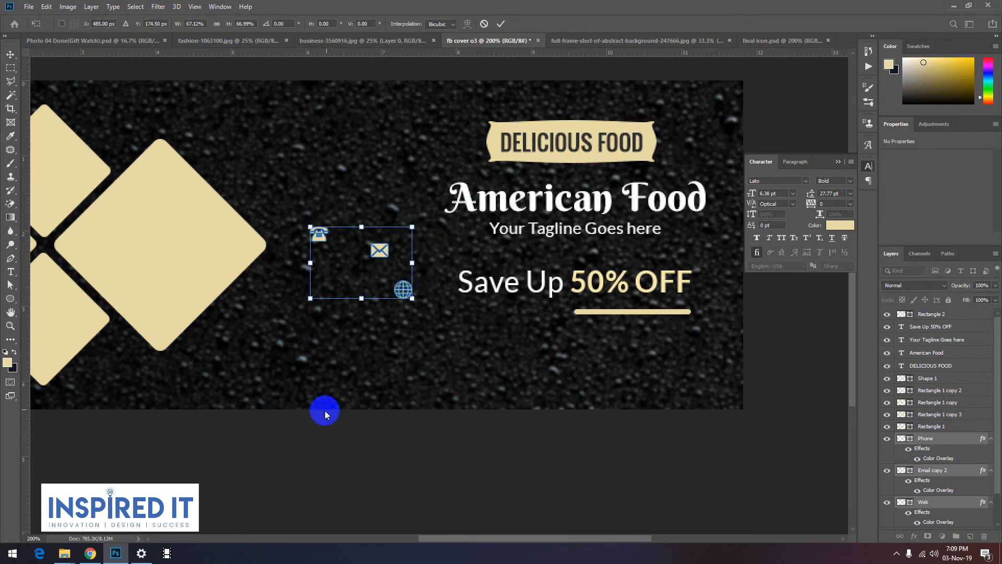
pyautogui.scroll(1, 349, 338)
pyautogui.keyDown('alt'); pyautogui.click(394, 331); pyautogui.keyUp('alt')
pyautogui.moveTo(394, 331); pyautogui.dragTo(315, 351)
pyautogui.press('Return')
pyautogui.click(343, 447)
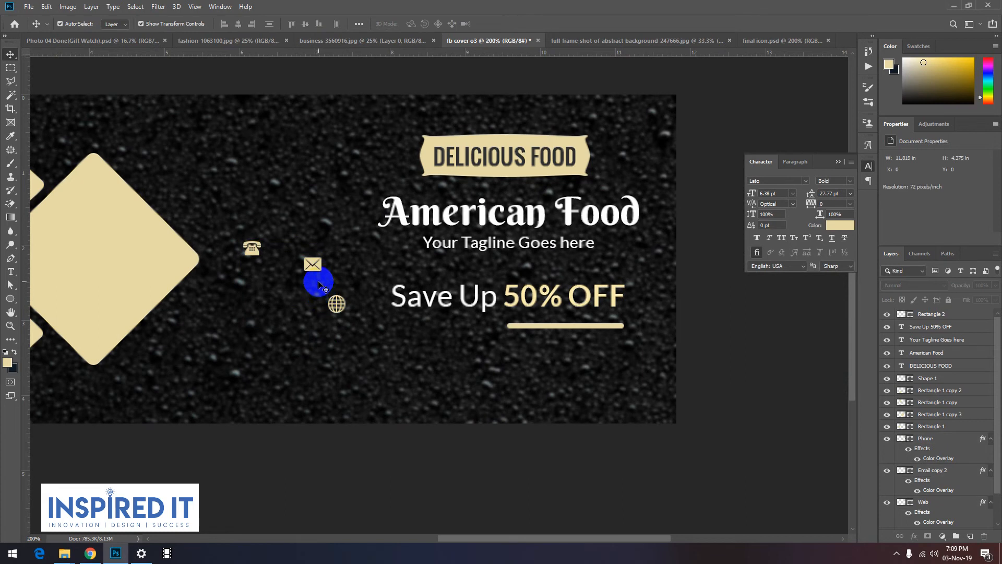
# Step: Spread the icons in a row along the cover's lower edge: globe beside the large diamond, telephone in the middle, envelope last
pyautogui.moveTo(338, 308); pyautogui.dragTo(245, 405)
pyautogui.moveTo(255, 256); pyautogui.dragTo(444, 401)
pyautogui.moveTo(314, 266); pyautogui.dragTo(536, 377)
pyautogui.hotkey('ctrl', 'z')
pyautogui.click(465, 462)
pyautogui.moveTo(318, 264); pyautogui.dragTo(562, 398)
pyautogui.moveTo(445, 400); pyautogui.dragTo(403, 403)
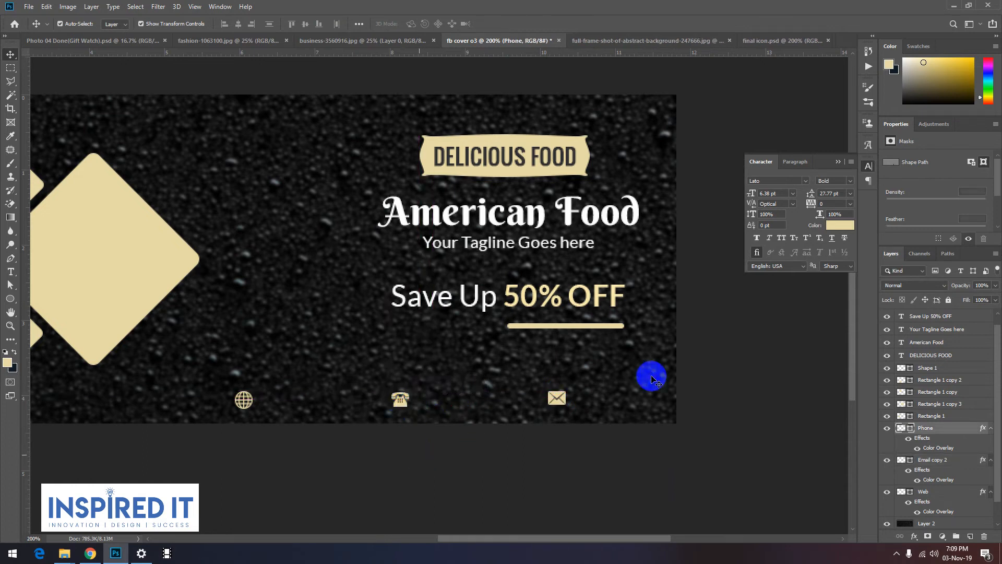
# Step: Duplicate the tagline text beside the globe icon and set the copy's size to 10 pt
pyautogui.click(496, 245)
pyautogui.moveTo(495, 248); pyautogui.dragTo(326, 401)
pyautogui.click(792, 196)
pyautogui.click(782, 242)
pyautogui.click(355, 429)
pyautogui.moveTo(331, 406); pyautogui.dragTo(339, 406)
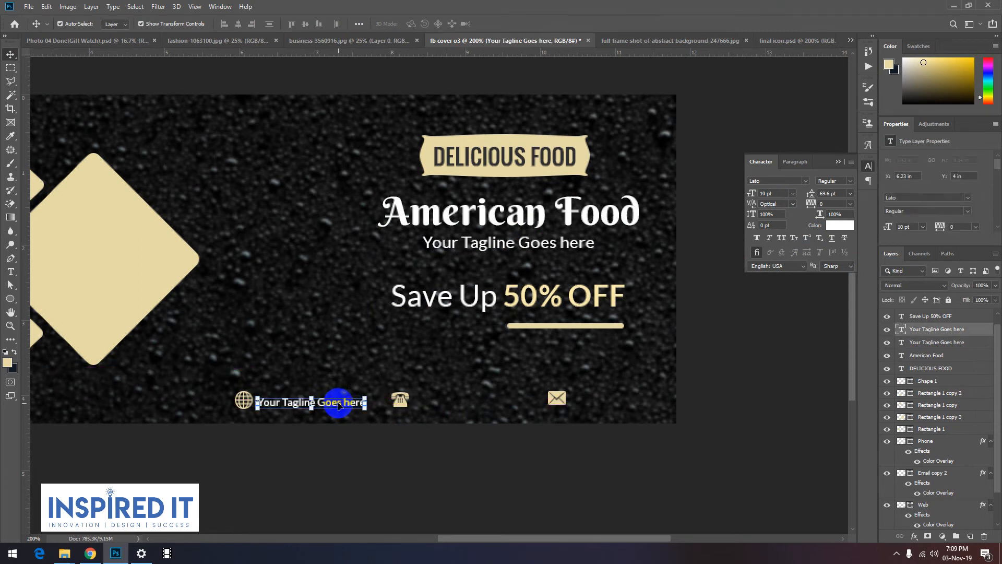
# Step: Change the text beside the globe icon to yourwebsite.com, shift it slightly and set its size to 12 pt
pyautogui.doubleClick(339, 405)
pyautogui.click(340, 406)
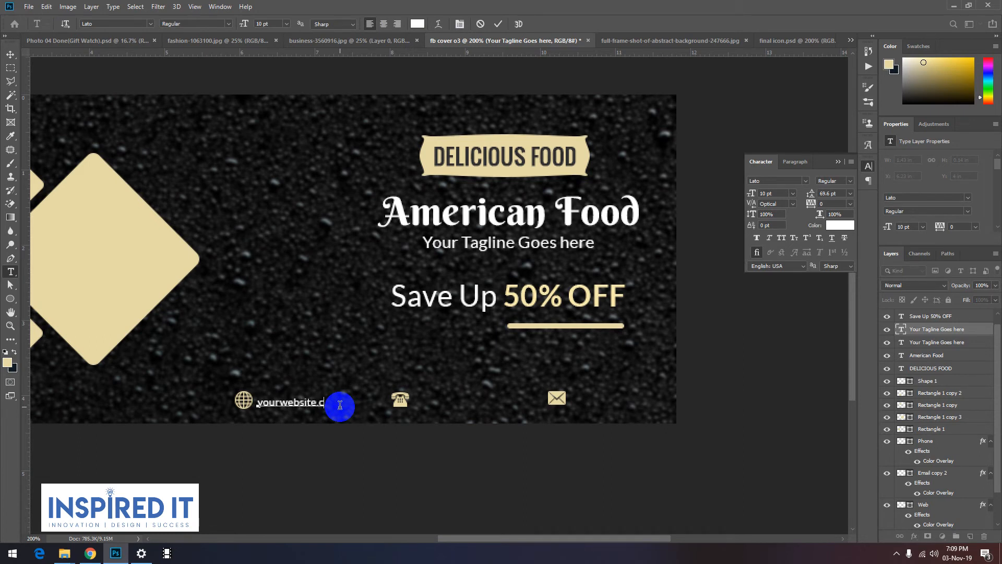
pyautogui.click(10, 54)
pyautogui.click(298, 407)
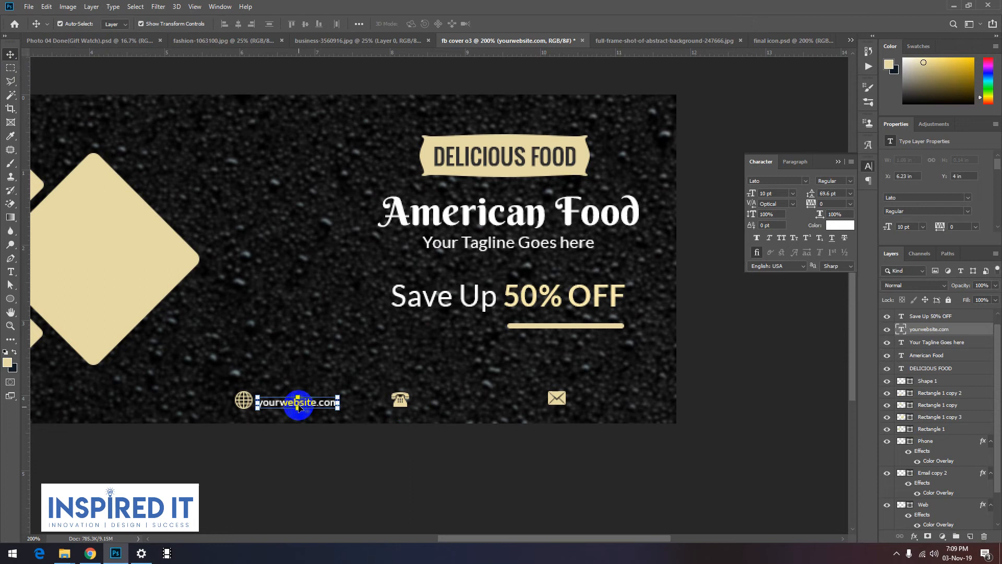
pyautogui.moveTo(315, 403); pyautogui.dragTo(319, 403)
pyautogui.click(784, 213)
pyautogui.click(792, 195)
pyautogui.click(782, 255)
pyautogui.click(354, 465)
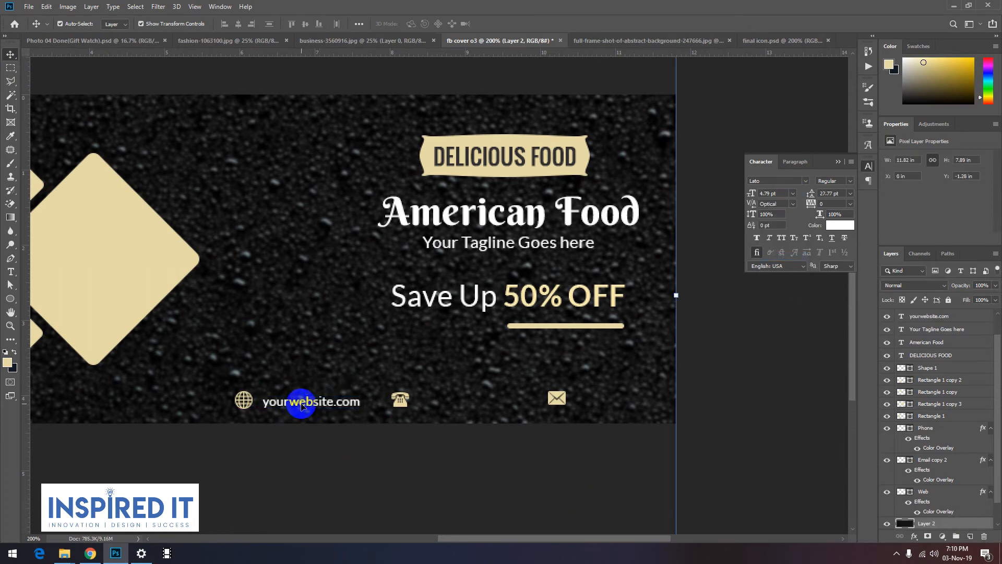
# Step: Duplicate the website text beside the telephone icon and replace it with the placeholder phone number
pyautogui.moveTo(307, 403); pyautogui.dragTo(490, 402)
pyautogui.press('t')
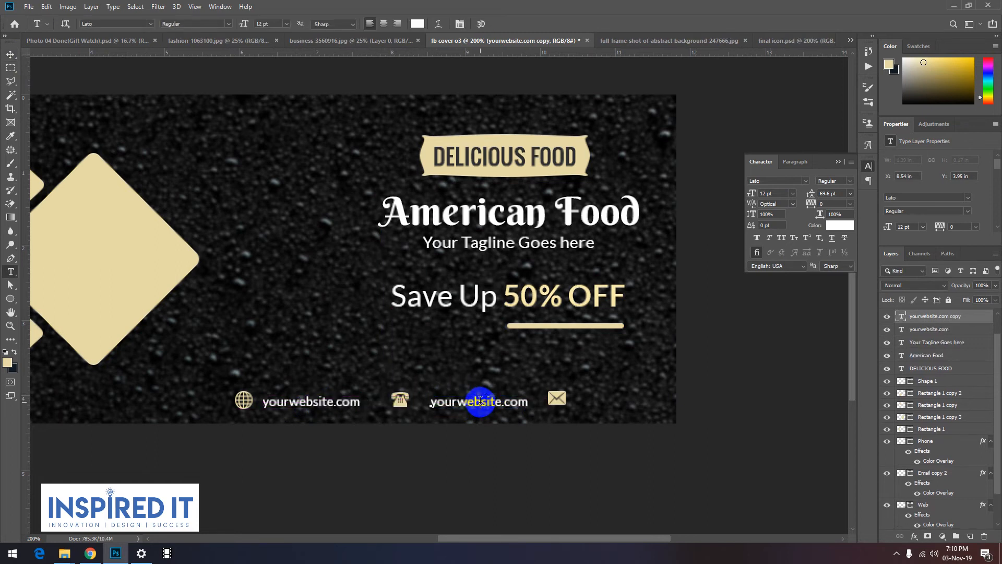
pyautogui.doubleClick(480, 400)
pyautogui.write('123-456-7890')
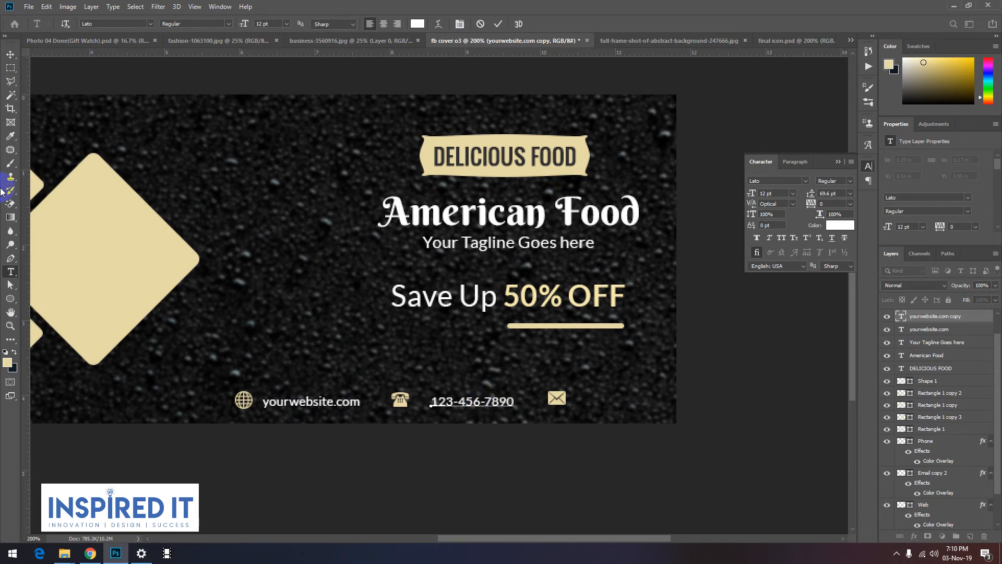
pyautogui.click(11, 54)
# Step: Duplicate the phone number text beside the envelope icon and replace the copy with the placeholder e-mail address
pyautogui.moveTo(445, 402); pyautogui.dragTo(621, 400)
pyautogui.click(446, 487)
pyautogui.click(472, 403)
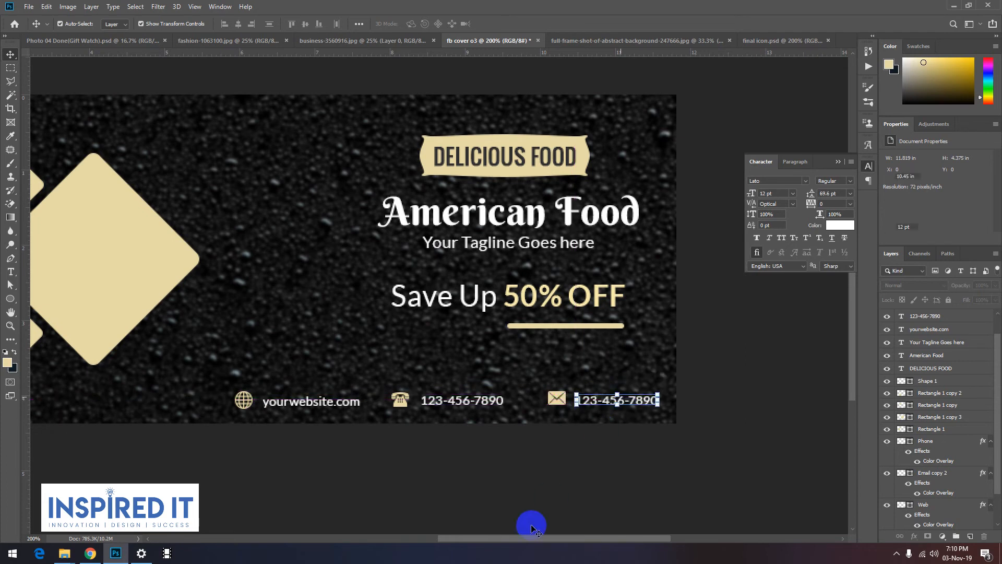
pyautogui.click(531, 525)
pyautogui.click(595, 402)
pyautogui.doubleClick(595, 401)
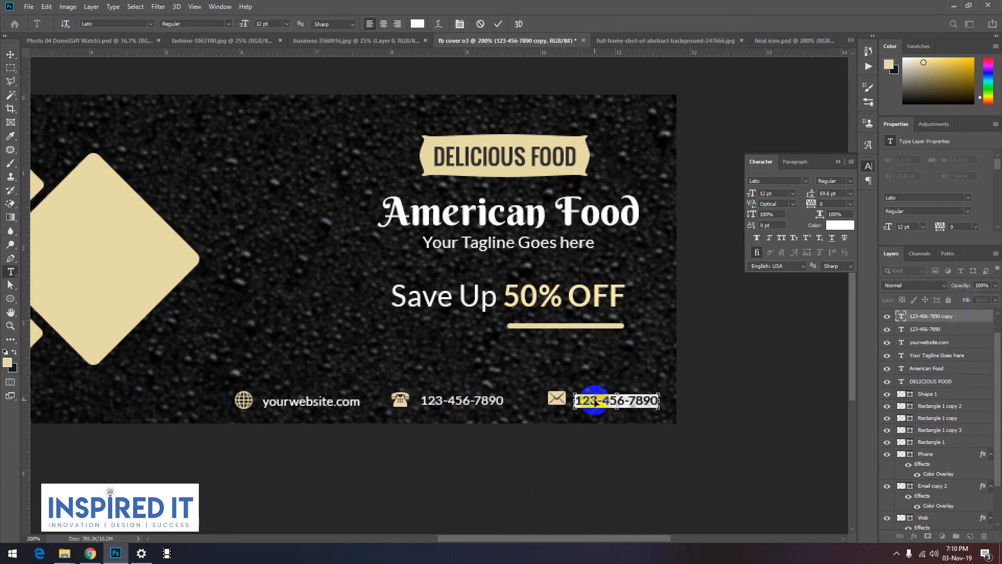
pyautogui.write('yourmail@gmail.c')
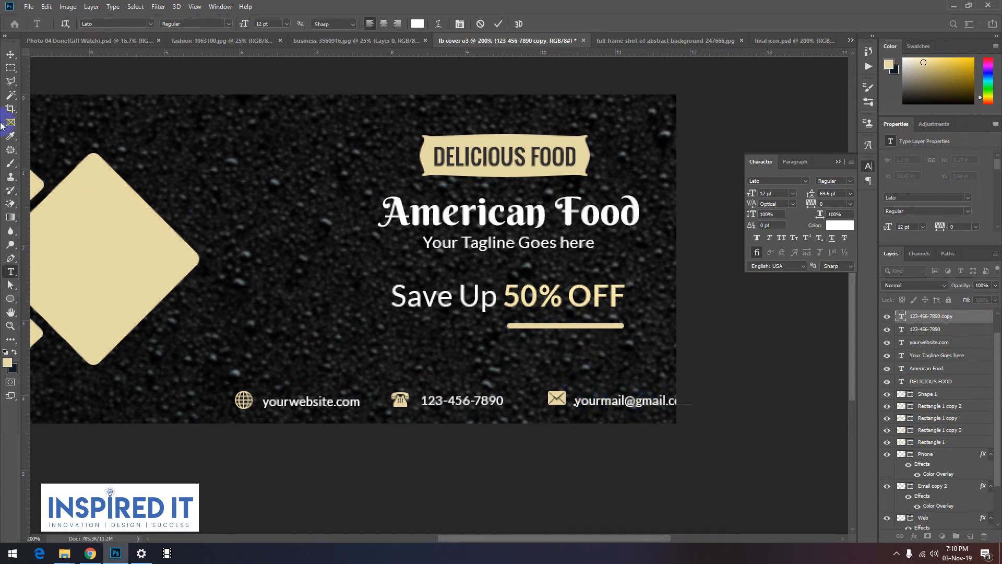
pyautogui.click(11, 53)
# Step: Select the telephone icon and its number together and move the pair closer to the website text
pyautogui.click(398, 400)
pyautogui.keyDown('shift'); pyautogui.click(447, 402); pyautogui.keyUp('shift')
pyautogui.moveTo(405, 403); pyautogui.dragTo(389, 407)
pyautogui.hotkey('ctrl', 'z')
pyautogui.click(405, 404)
pyautogui.keyDown('shift'); pyautogui.click(452, 405); pyautogui.keyUp('shift')
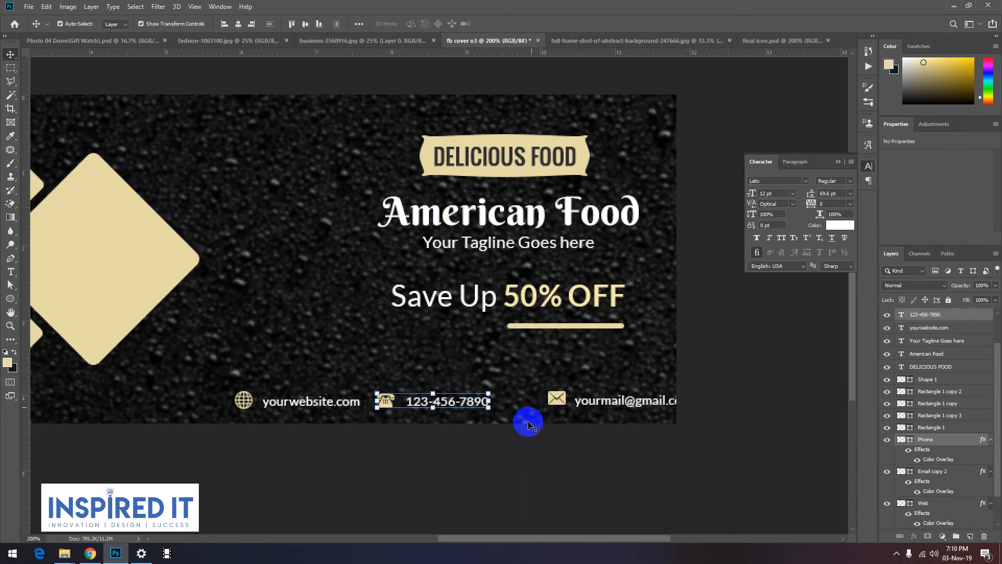
# Step: Move the envelope icon and the e-mail text toward the phone number so the whole address fits inside the cover
pyautogui.moveTo(556, 402); pyautogui.dragTo(522, 406)
pyautogui.moveTo(593, 404); pyautogui.dragTo(558, 404)
pyautogui.click(553, 440)
pyautogui.click(595, 400)
pyautogui.click(494, 404)
pyautogui.click(552, 439)
# Step: Select all three contact icons and their texts, align their vertical centers and distribute them evenly across the row
pyautogui.click(559, 402)
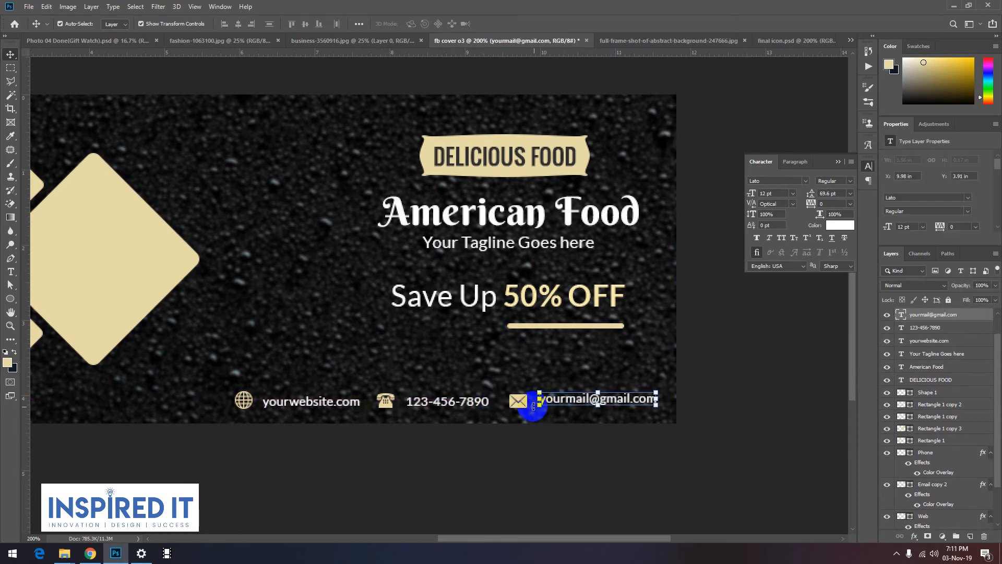
pyautogui.keyDown('shift'); pyautogui.click(524, 405); pyautogui.keyUp('shift')
pyautogui.keyDown('shift'); pyautogui.click(479, 404); pyautogui.keyUp('shift')
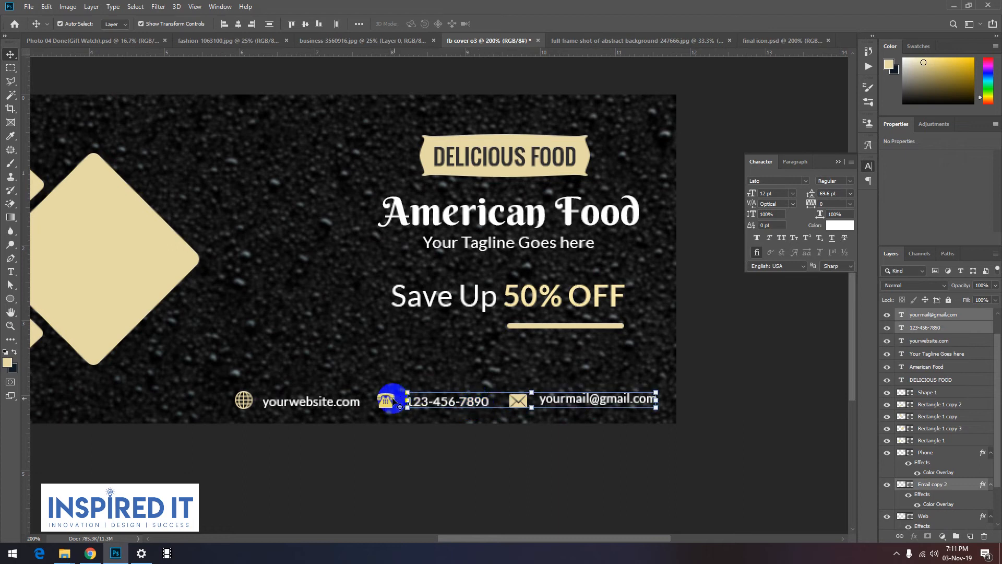
pyautogui.keyDown('shift'); pyautogui.click(388, 404); pyautogui.keyUp('shift')
pyautogui.keyDown('shift'); pyautogui.click(337, 403); pyautogui.keyUp('shift')
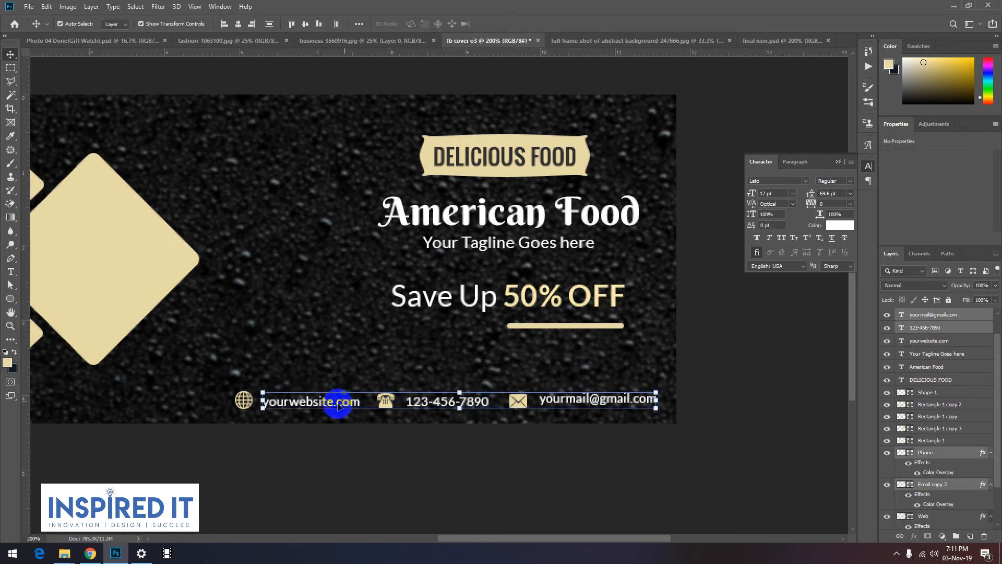
pyautogui.keyDown('shift'); pyautogui.click(250, 401); pyautogui.keyUp('shift')
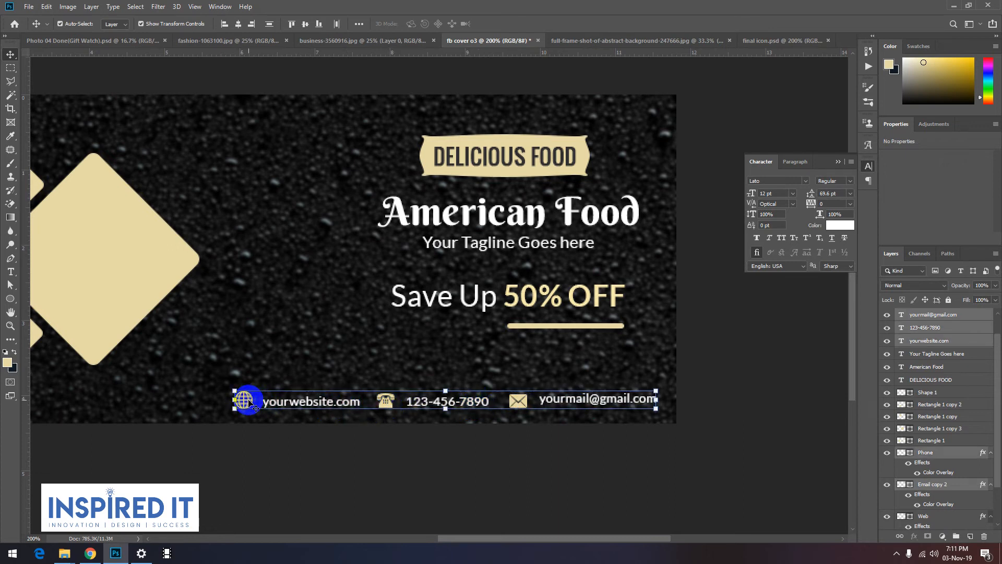
pyautogui.click(305, 24)
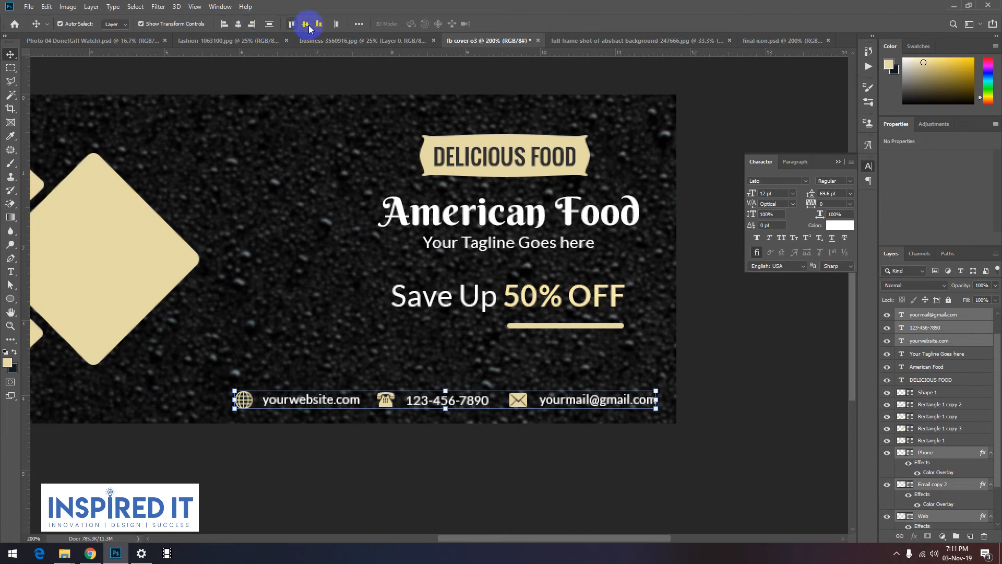
pyautogui.click(336, 24)
pyautogui.click(416, 467)
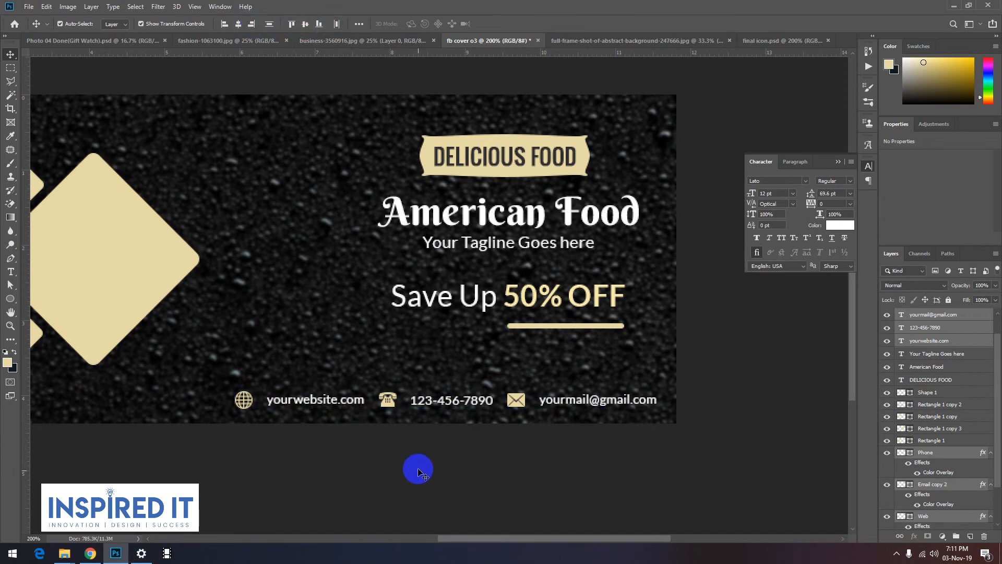
# Step: Nudge the website, phone number and e-mail texts closer to their icons
pyautogui.click(282, 403)
pyautogui.press('Left')
pyautogui.press('Left')
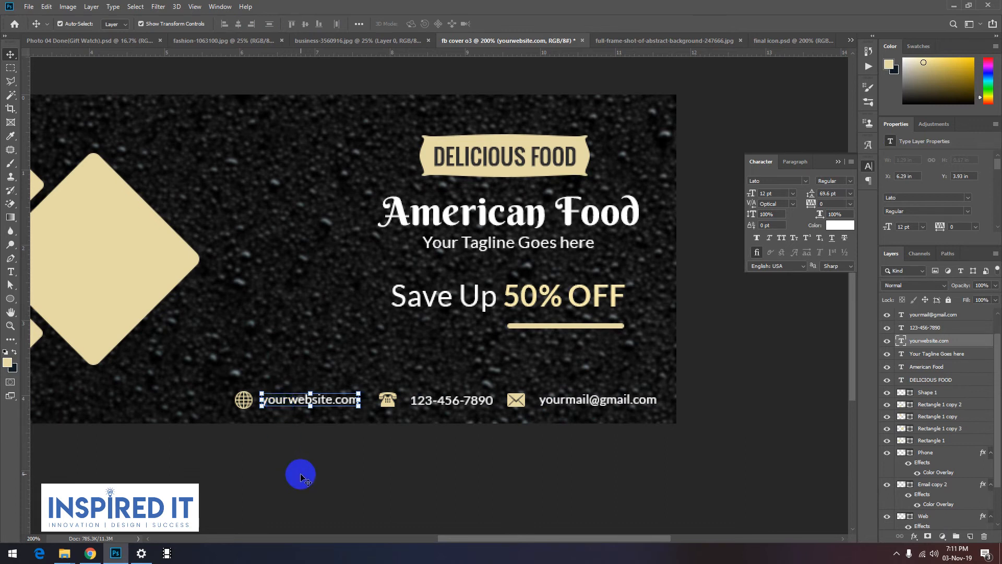
pyautogui.click(409, 403)
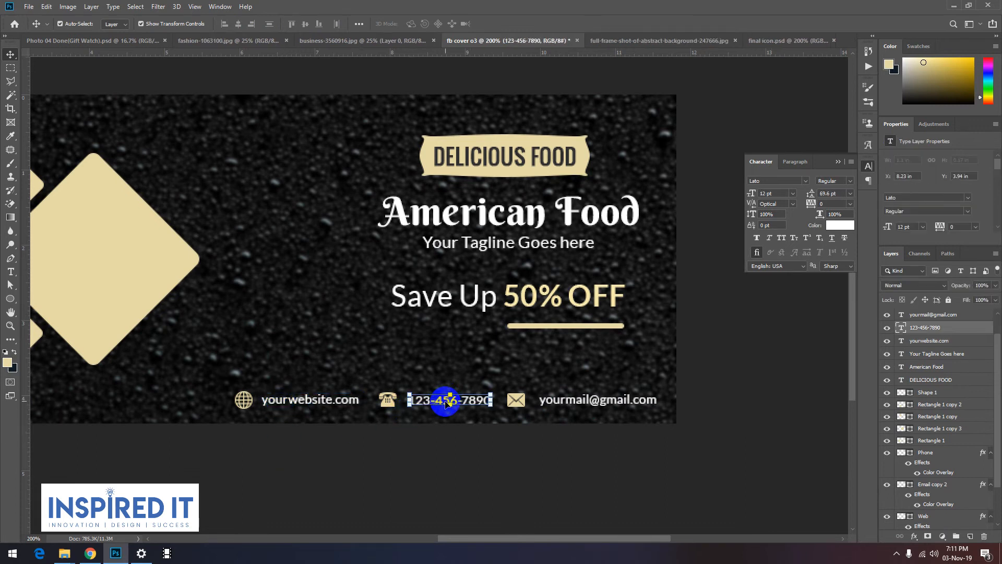
pyautogui.click(567, 405)
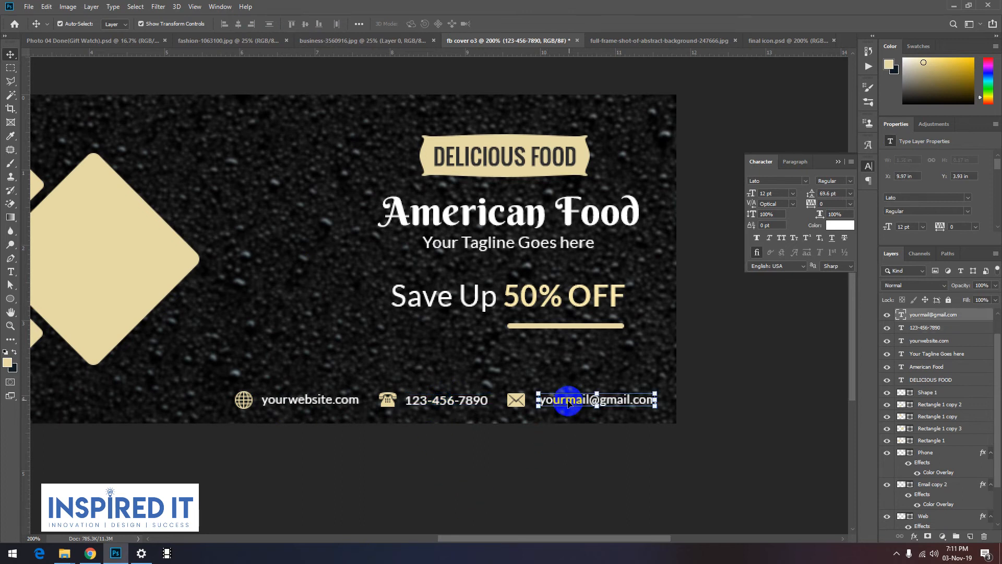
pyautogui.click(513, 491)
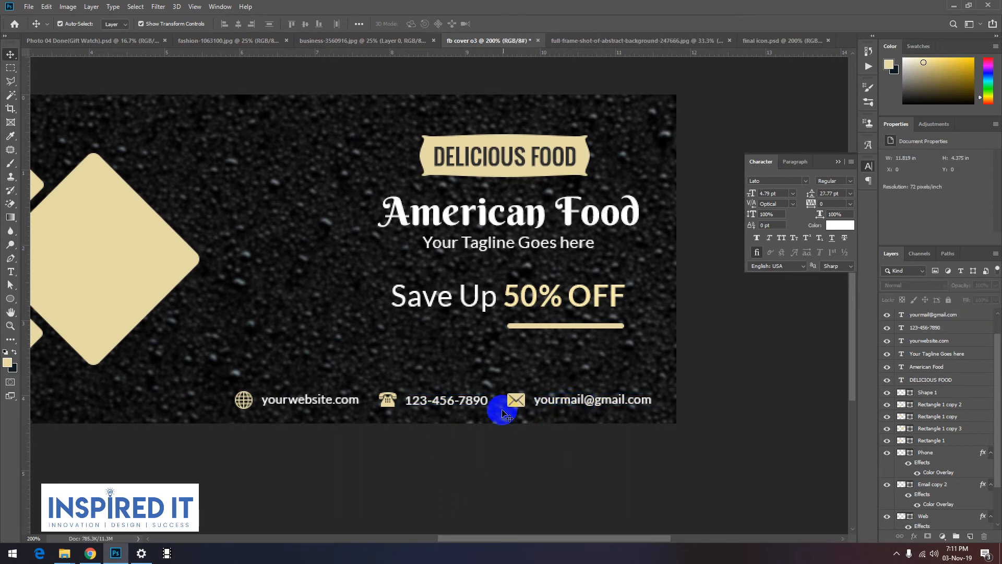
# Step: Select the whole contact row of icons and texts and nudge it slightly upward
pyautogui.keyDown('alt'); pyautogui.click(414, 417); pyautogui.keyUp('alt')
pyautogui.keyDown('alt'); pyautogui.click(418, 414); pyautogui.keyUp('alt')
pyautogui.moveTo(529, 286); pyautogui.dragTo(506, 419)
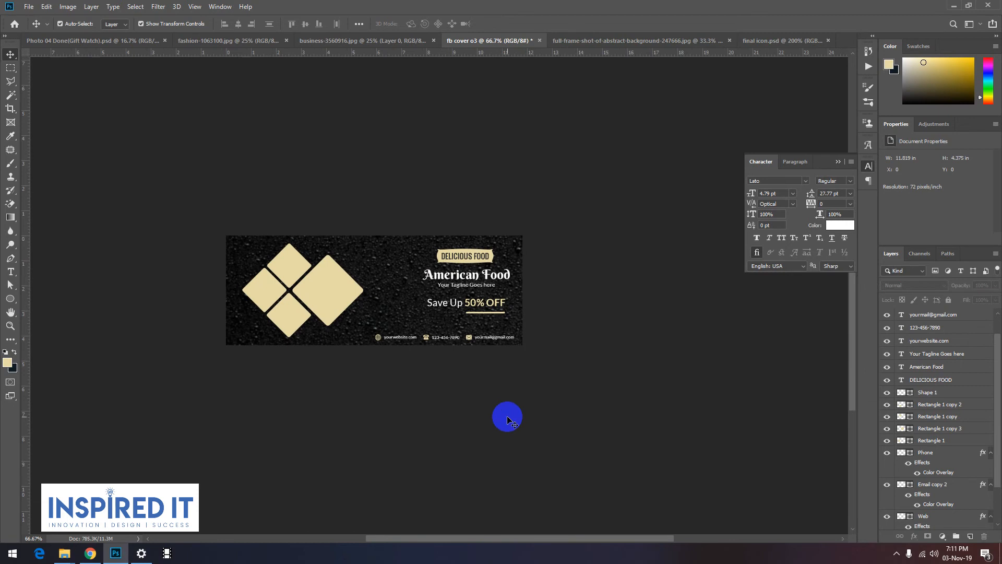
pyautogui.keyDown('ctrl'); pyautogui.click(487, 322); pyautogui.keyUp('ctrl')
pyautogui.keyDown('ctrl'); pyautogui.click(465, 364); pyautogui.keyUp('ctrl')
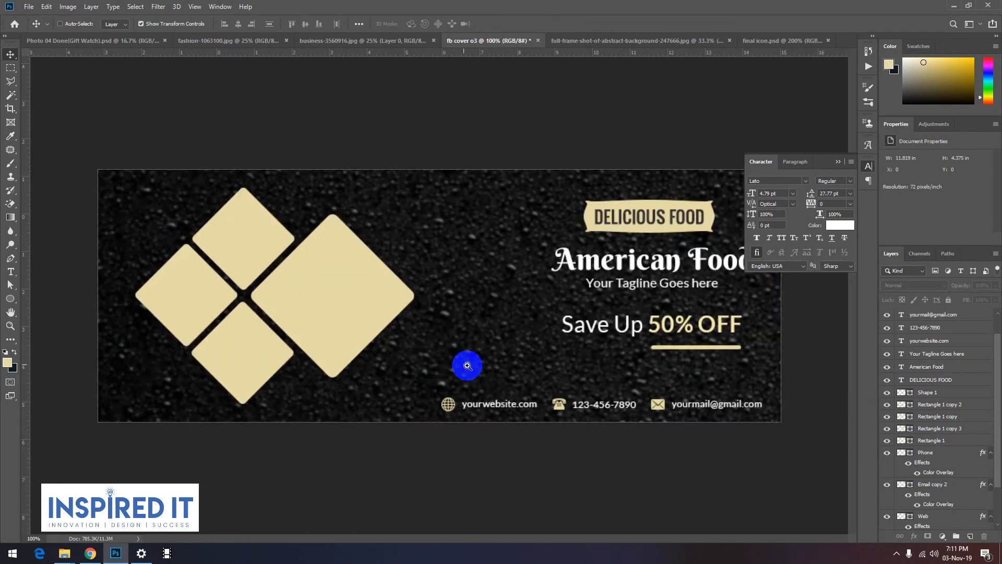
pyautogui.click(425, 435)
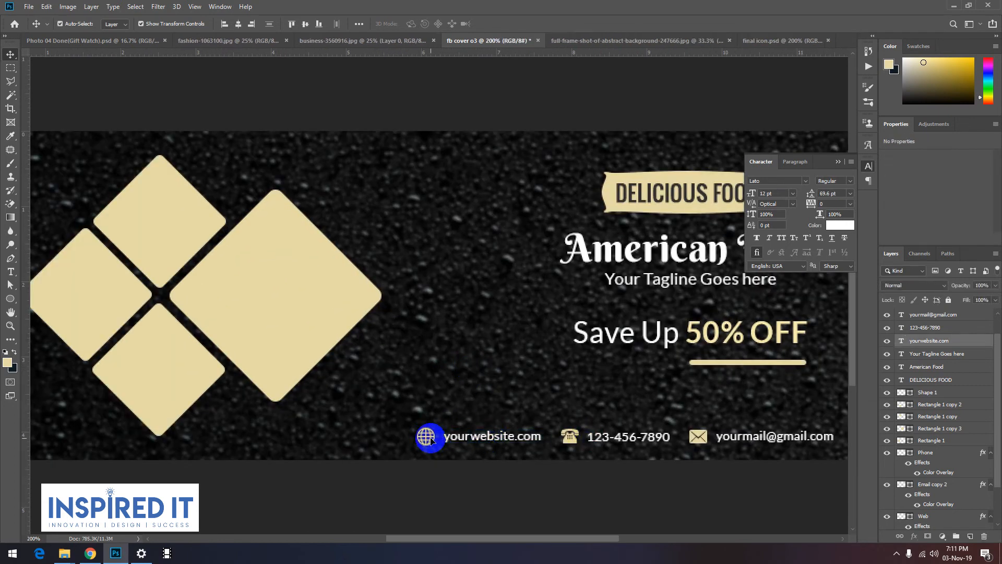
pyautogui.click(514, 438)
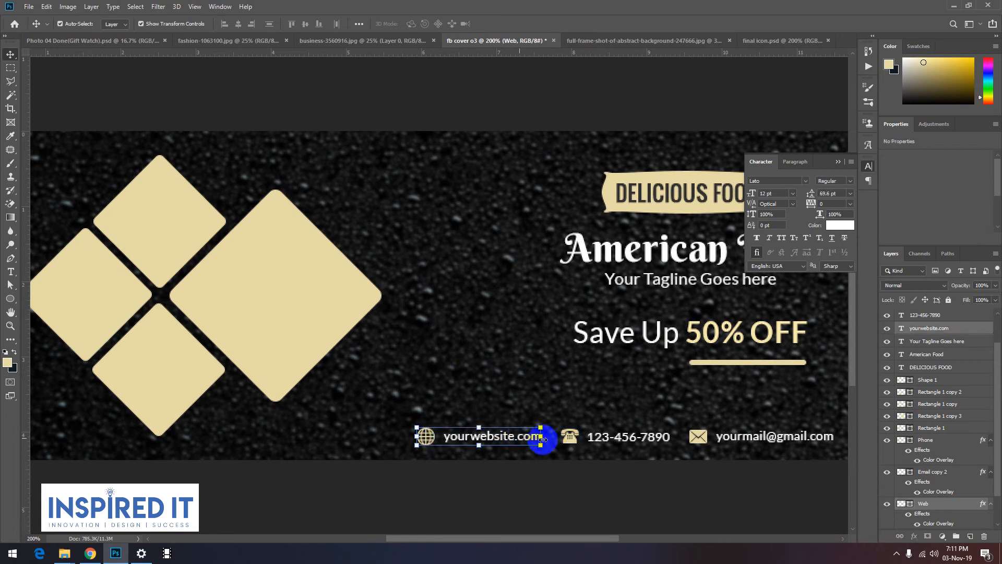
pyautogui.keyDown('shift'); pyautogui.click(570, 441); pyautogui.keyUp('shift')
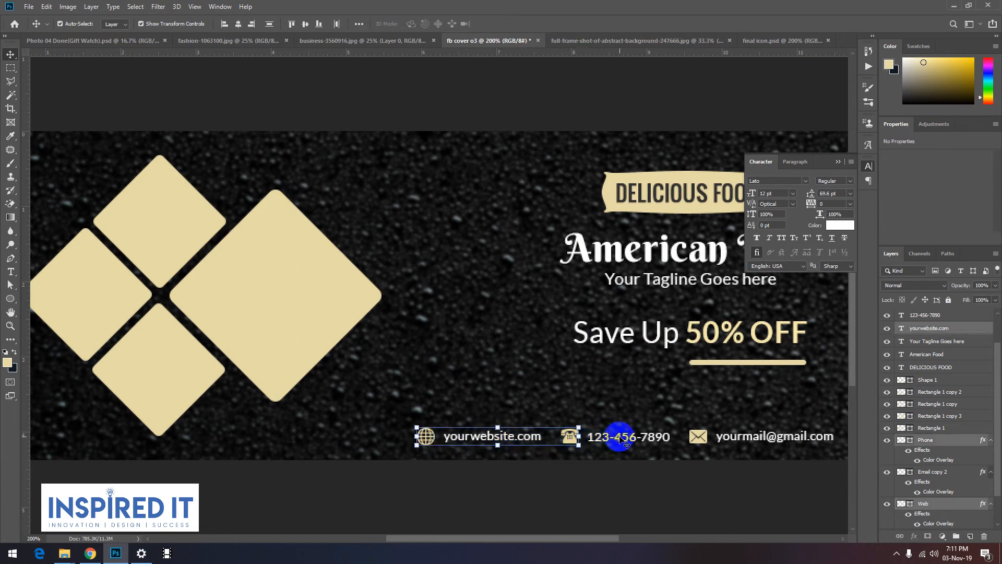
pyautogui.keyDown('shift'); pyautogui.click(621, 441); pyautogui.keyUp('shift')
pyautogui.keyDown('shift'); pyautogui.click(705, 441); pyautogui.keyUp('shift')
pyautogui.keyDown('shift'); pyautogui.click(715, 438); pyautogui.keyUp('shift')
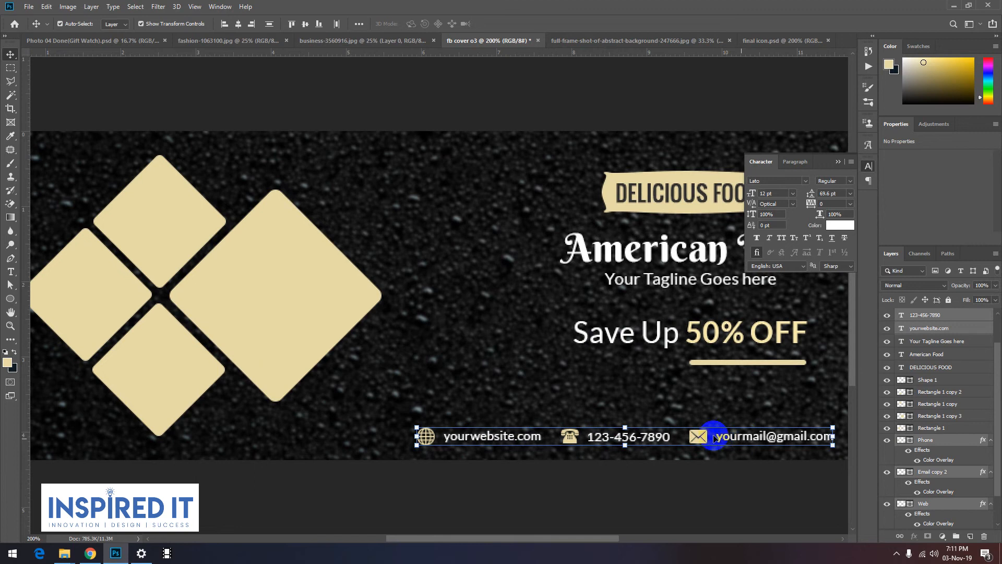
pyautogui.scroll(-1, 726, 436)
pyautogui.scroll(4, 575, 431)
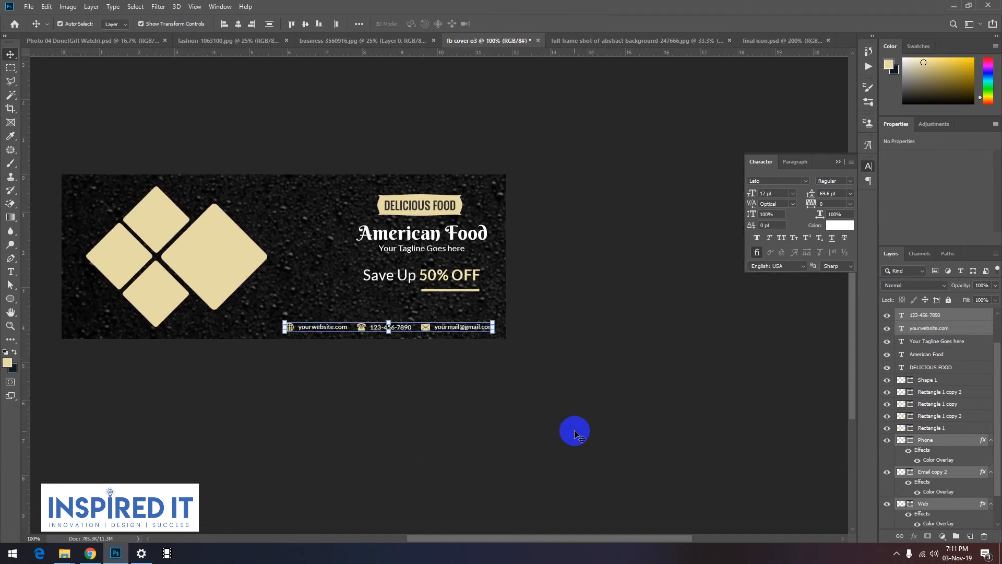
pyautogui.press('Up')
pyautogui.press('Up')
pyautogui.press('Up')
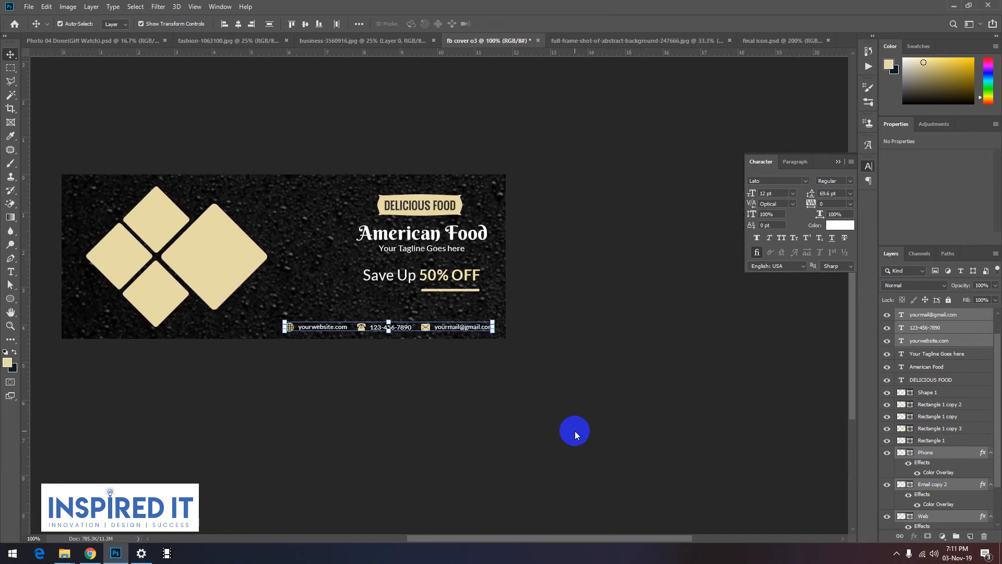
pyautogui.click(564, 408)
pyautogui.moveTo(233, 277); pyautogui.dragTo(354, 324)
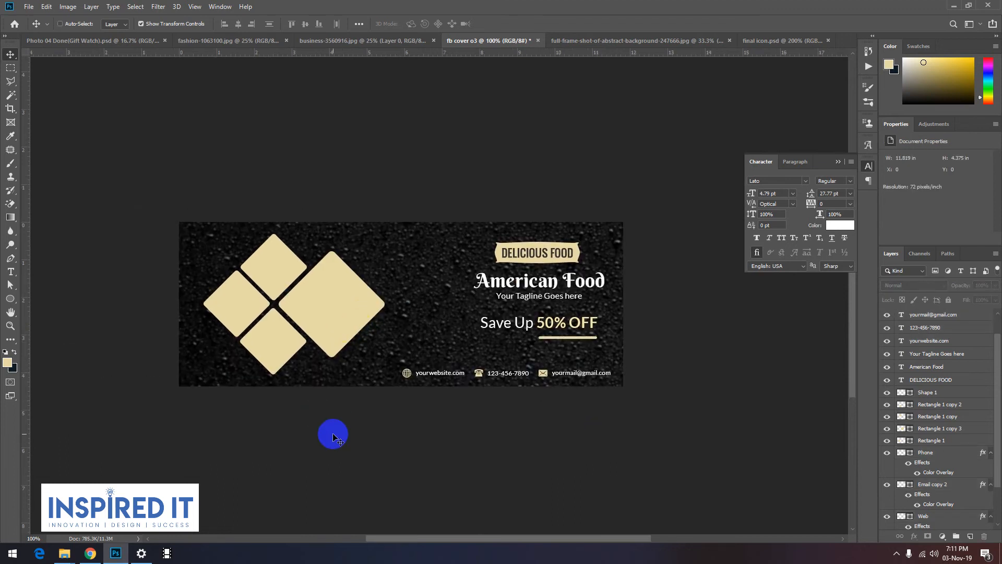
# Step: Switch to File Explorer and open the FOOD folder inside Graphichs Designing > Resource(SAFI) > photo
pyautogui.moveTo(64, 552)
pyautogui.click(245, 507)
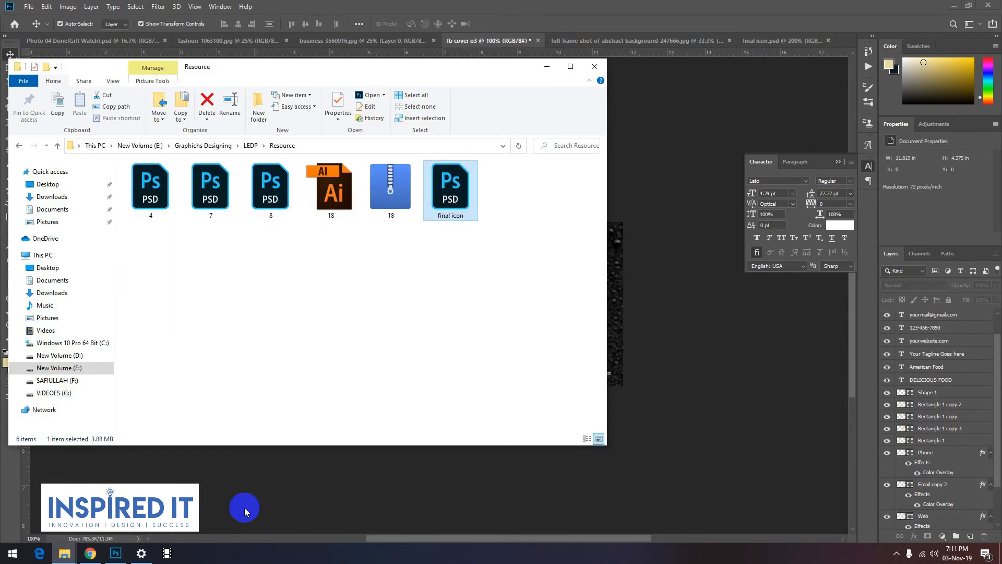
pyautogui.click(201, 145)
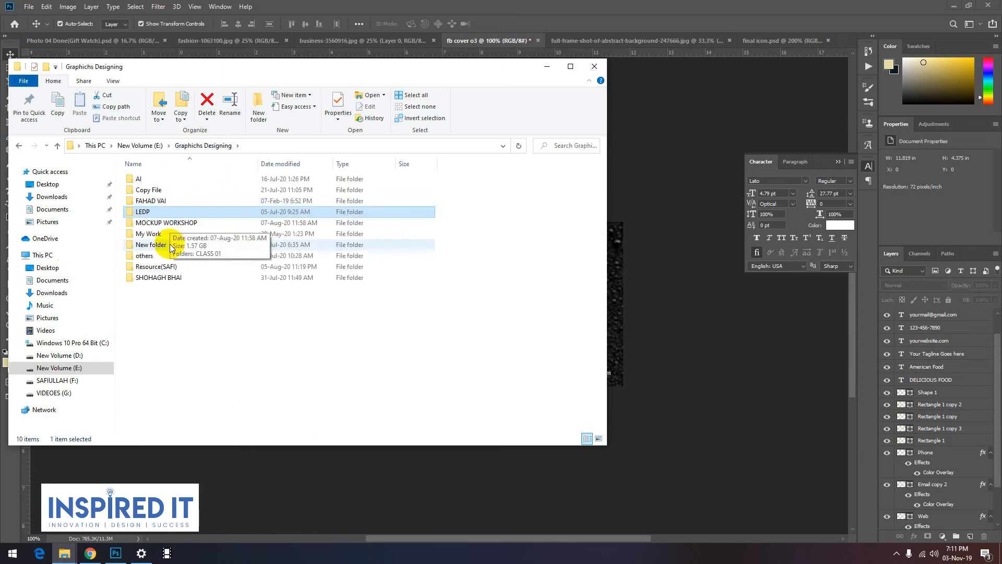
pyautogui.doubleClick(168, 270)
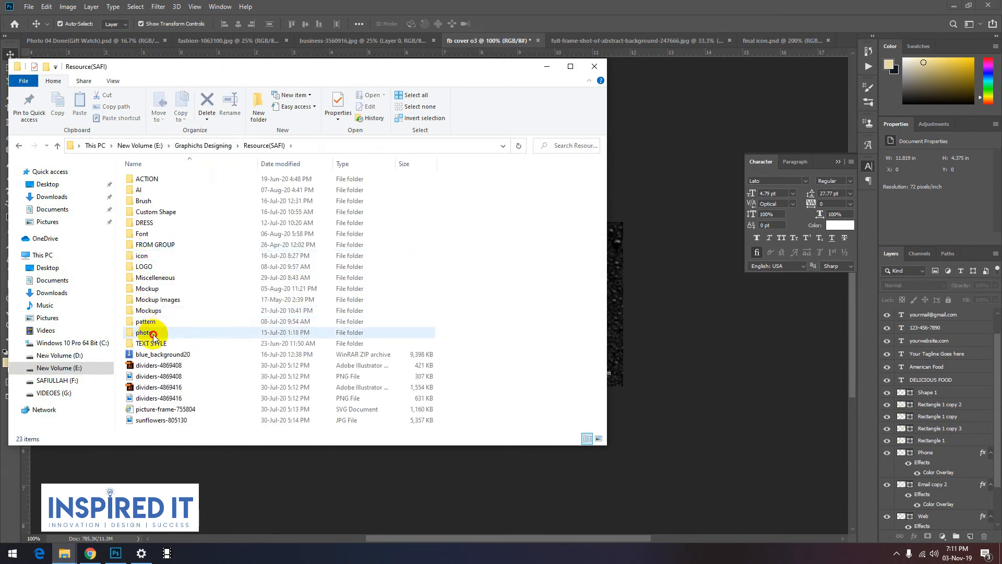
pyautogui.doubleClick(162, 319)
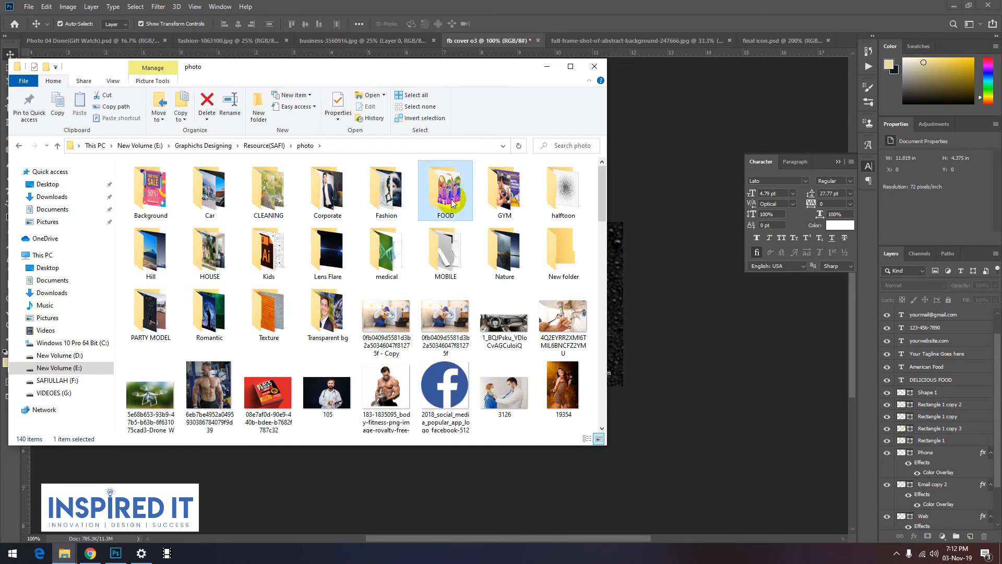
pyautogui.doubleClick(445, 192)
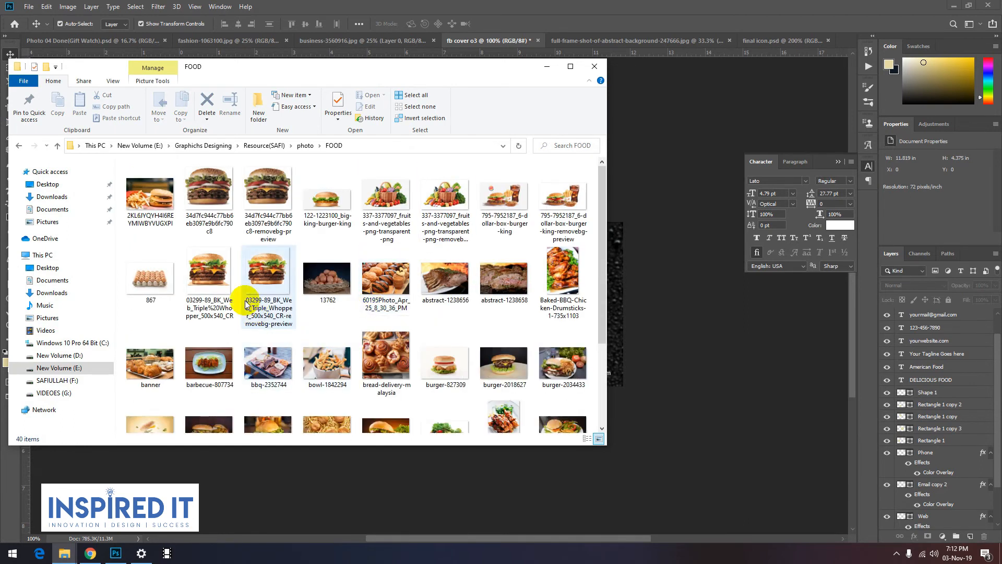
# Step: Place the food photos 2KL6JYQYH4I6REYMIWBYVUGXPI, bowl-1842294, burger-2018627, burger-2034433 and abstract-1238656 into the Photoshop cover document
pyautogui.click(142, 194)
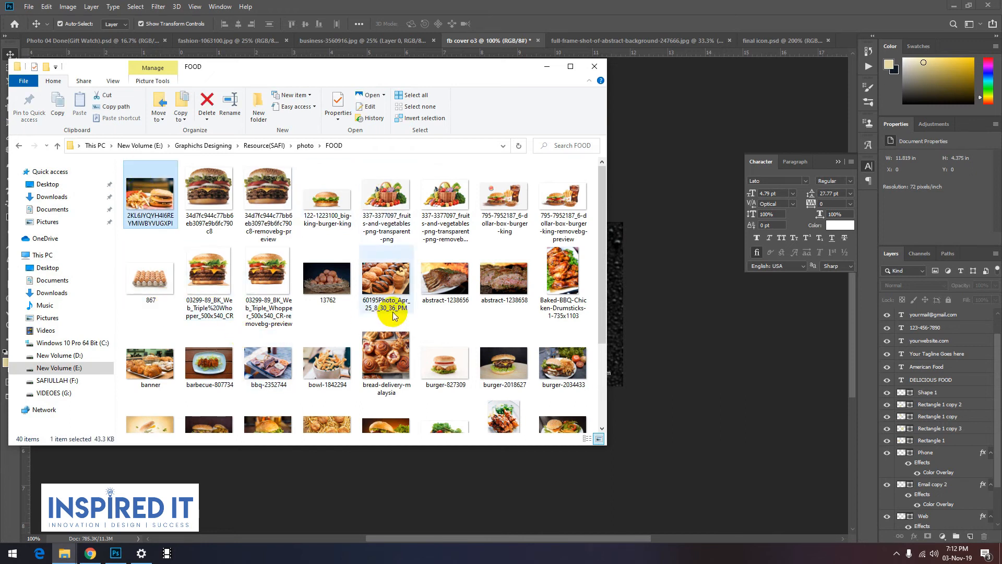
pyautogui.keyDown('ctrl'); pyautogui.click(327, 360); pyautogui.keyUp('ctrl')
pyautogui.keyDown('ctrl'); pyautogui.click(543, 377); pyautogui.keyUp('ctrl')
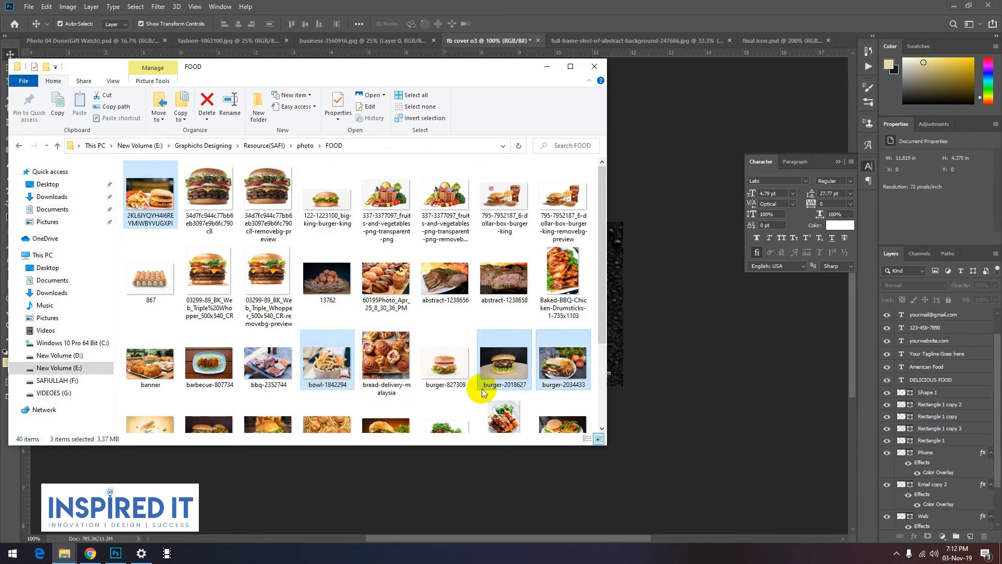
pyautogui.keyDown('ctrl'); pyautogui.click(447, 278); pyautogui.keyUp('ctrl')
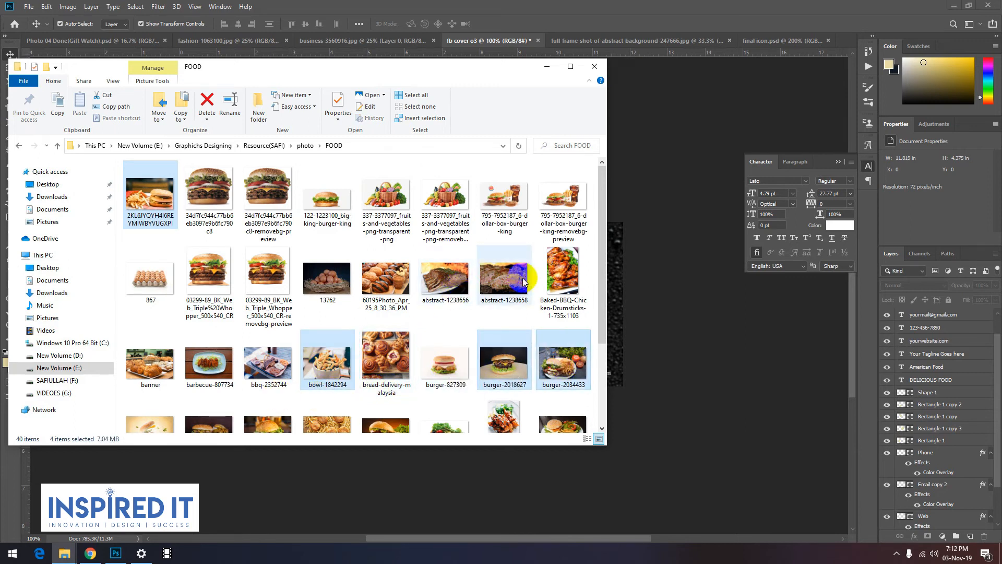
pyautogui.moveTo(502, 432); pyautogui.dragTo(309, 299)
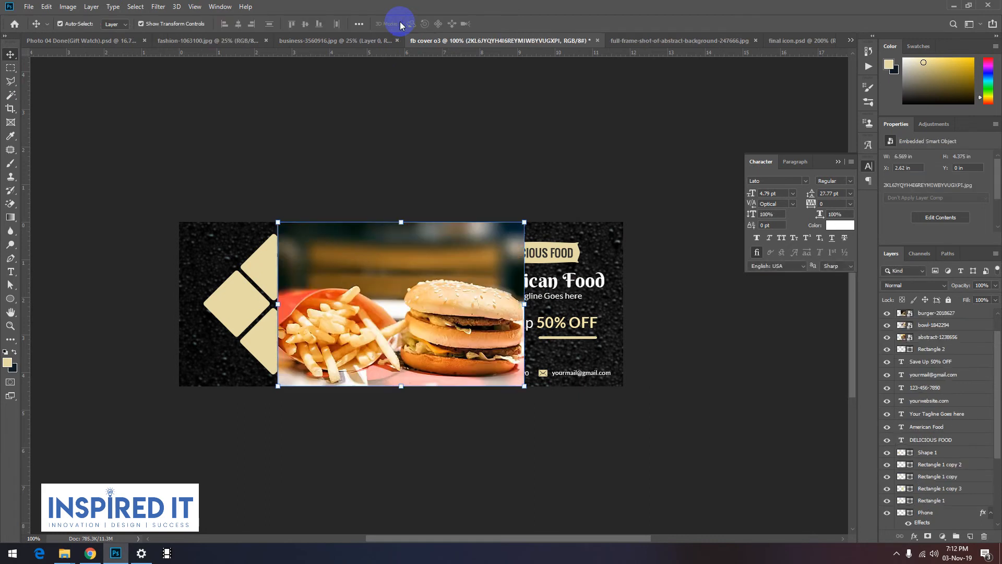
pyautogui.click(444, 193)
# Step: Hide the other four placed photos and move the fries-and-burger photo off the diamonds, over the cover's text area
pyautogui.moveTo(411, 325); pyautogui.dragTo(369, 324)
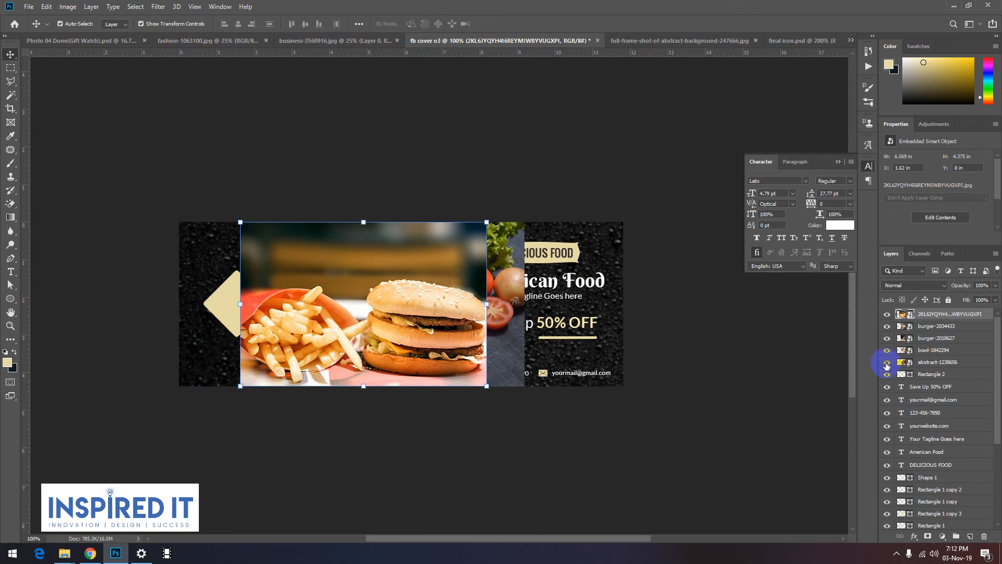
pyautogui.click(887, 327)
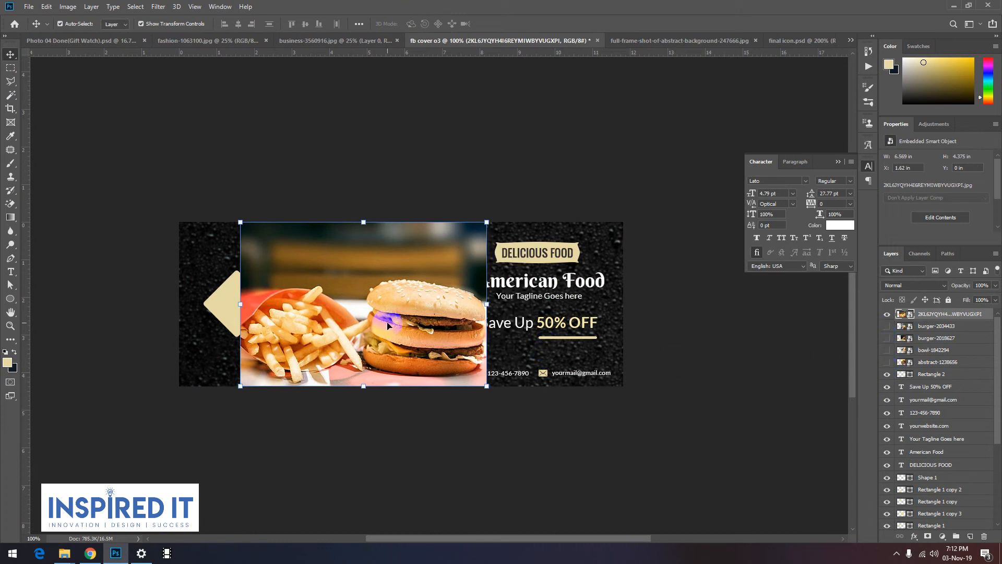
pyautogui.moveTo(371, 324); pyautogui.dragTo(519, 320)
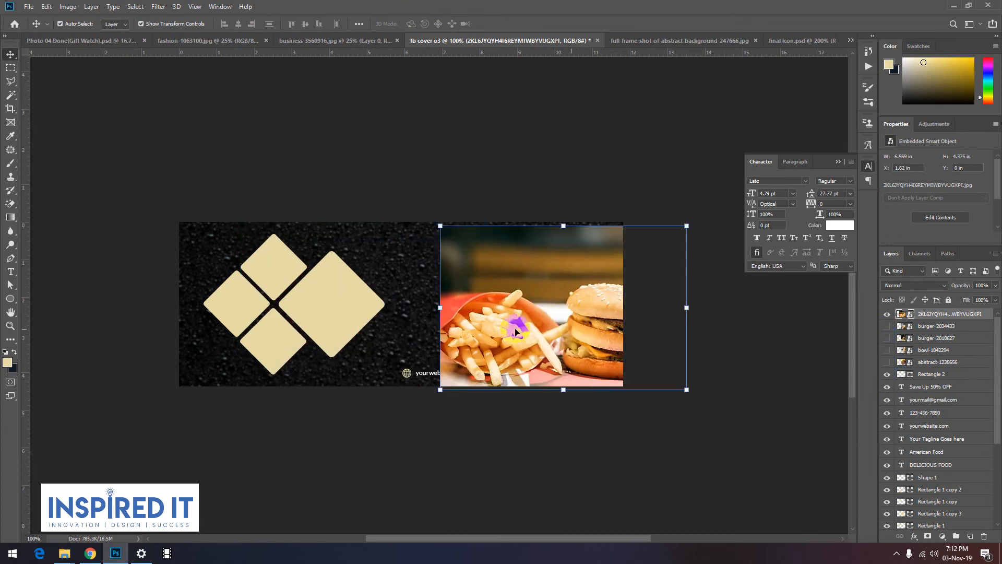
# Step: Stack the fries-and-burger photo directly above the large diamond's layer and clip it to that diamond
pyautogui.click(340, 309)
pyautogui.keyDown('shift'); pyautogui.click(538, 309); pyautogui.keyUp('shift')
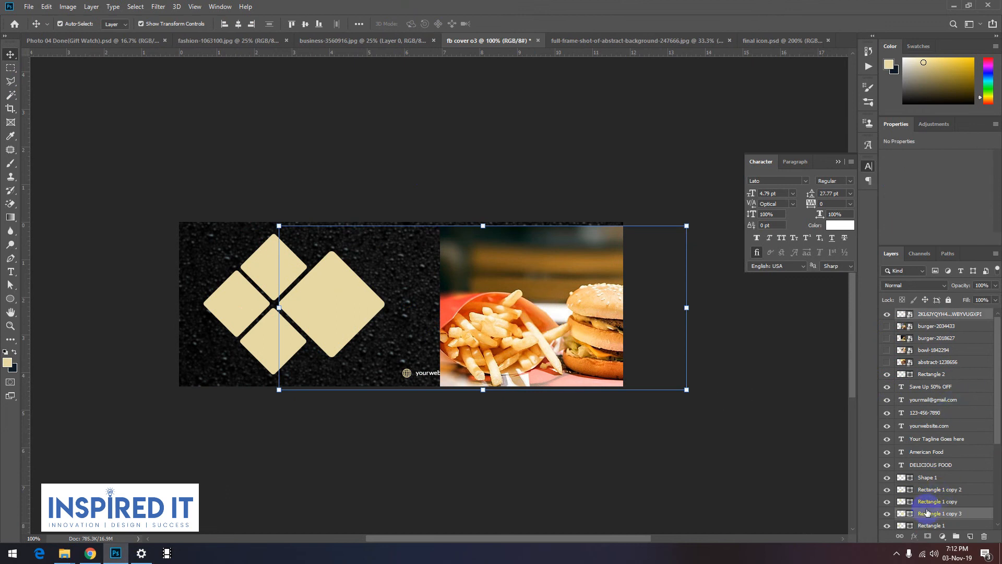
pyautogui.moveTo(923, 500); pyautogui.dragTo(923, 496)
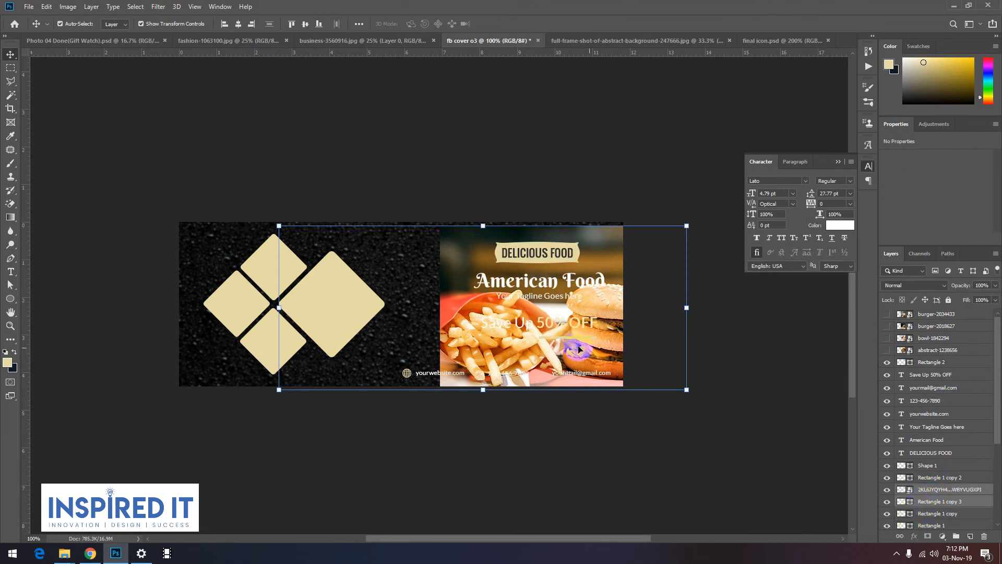
pyautogui.moveTo(476, 347); pyautogui.dragTo(298, 302)
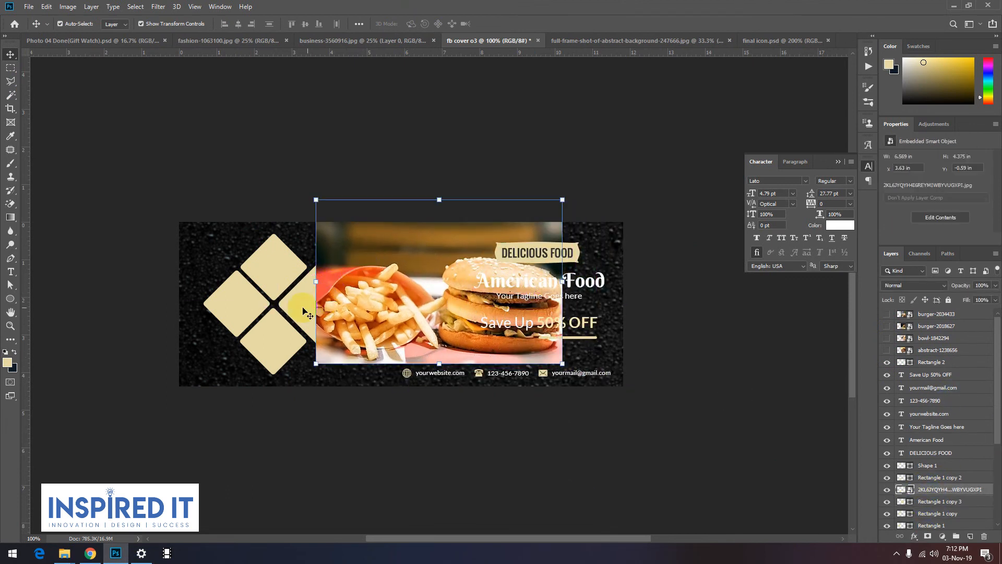
pyautogui.keyDown('alt'); pyautogui.click(903, 495); pyautogui.keyUp('alt')
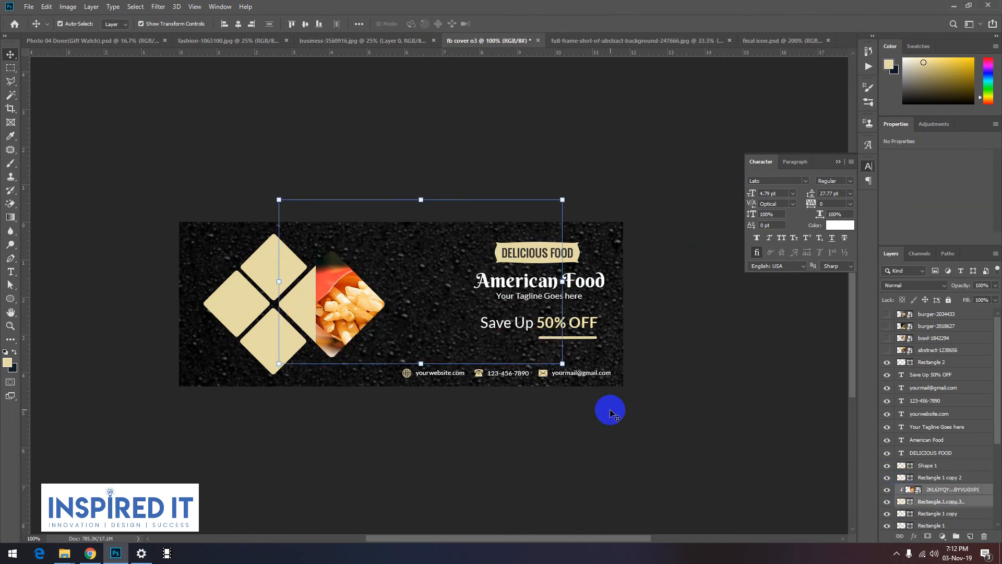
pyautogui.keyDown('ctrl'); pyautogui.click(601, 406); pyautogui.keyUp('ctrl')
# Step: Scale the fries-and-burger photo down to about 4.14 x 2.76 in over the diamonds
pyautogui.moveTo(351, 295); pyautogui.dragTo(273, 283)
pyautogui.moveTo(483, 189); pyautogui.dragTo(387, 277)
pyautogui.moveTo(364, 291)
pyautogui.mouseDown()
pyautogui.moveTo(384, 285)
pyautogui.moveTo(384, 293)
pyautogui.mouseUp()
pyautogui.moveTo(332, 350); pyautogui.dragTo(304, 321)
# Step: Move the fries-and-burger photo's layer directly above the leftmost small diamond's layer and clip it to that diamond
pyautogui.moveTo(940, 489); pyautogui.dragTo(941, 471)
pyautogui.moveTo(357, 317); pyautogui.dragTo(326, 315)
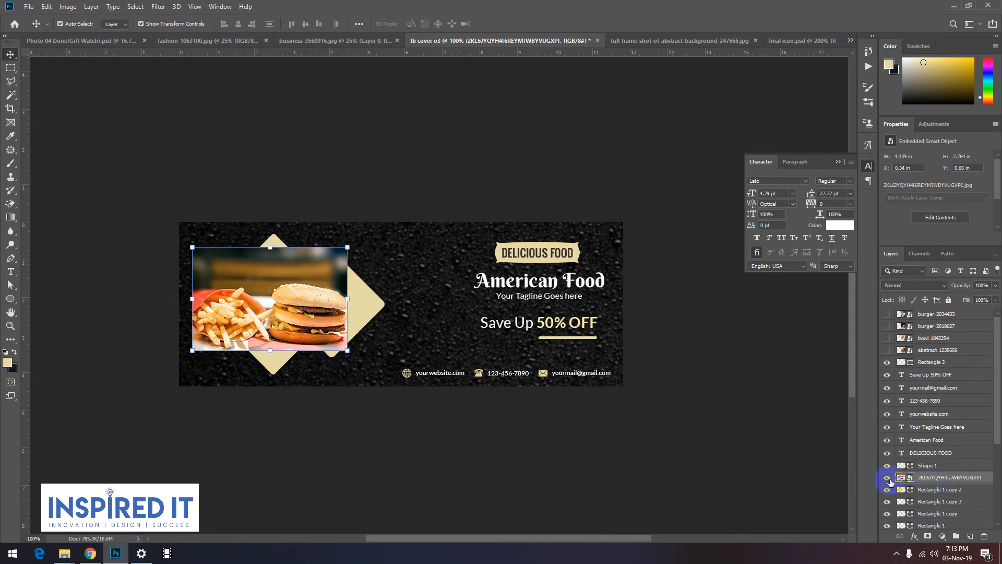
pyautogui.moveTo(243, 377); pyautogui.dragTo(269, 312)
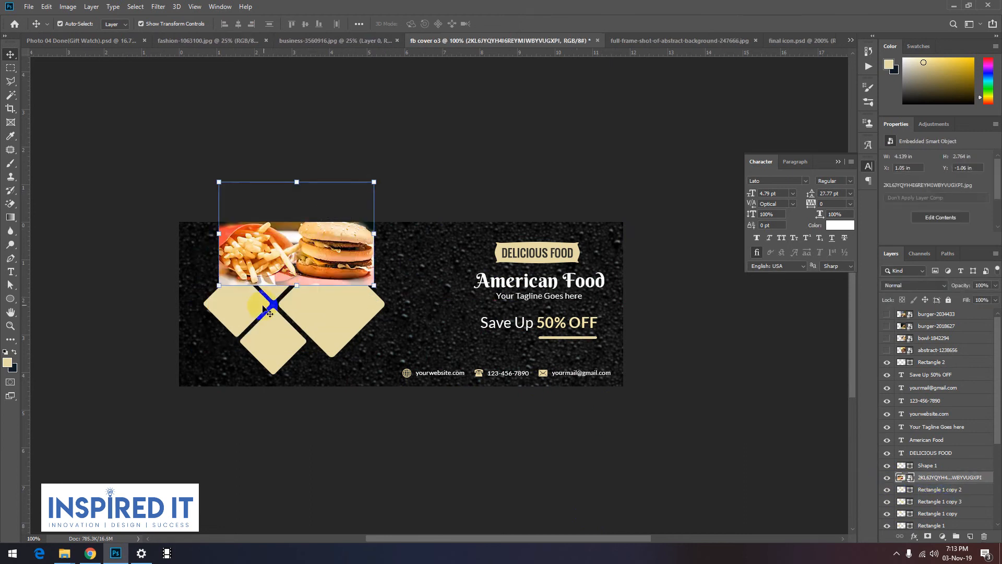
pyautogui.keyDown('shift'); pyautogui.click(243, 313); pyautogui.keyUp('shift')
pyautogui.moveTo(941, 483); pyautogui.dragTo(915, 518)
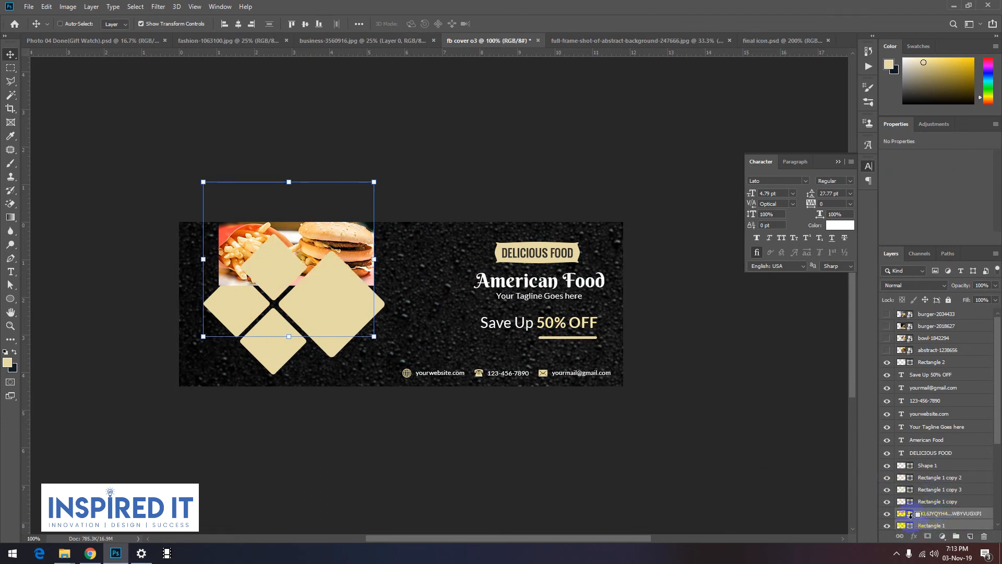
pyautogui.keyDown('alt'); pyautogui.click(910, 514); pyautogui.keyUp('alt')
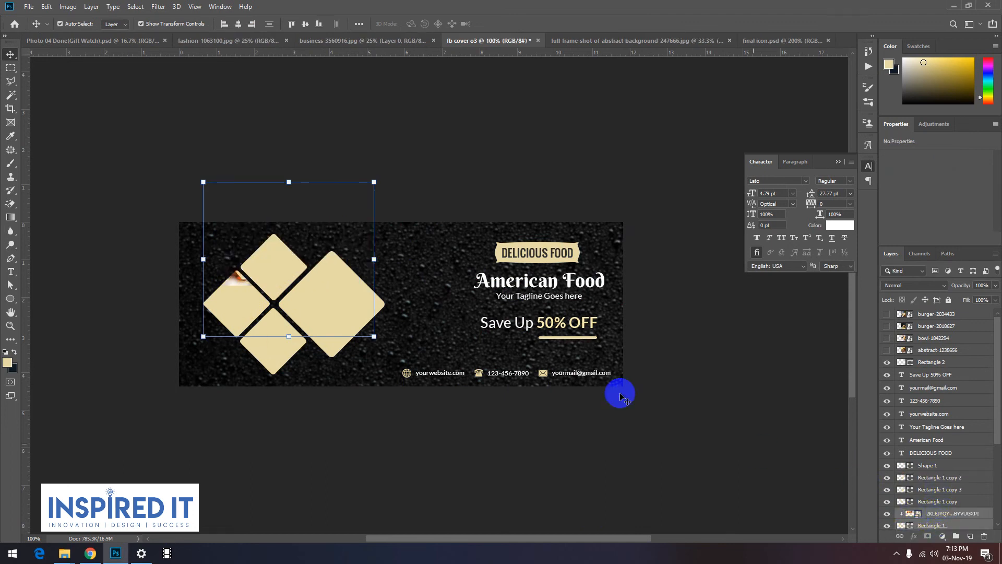
# Step: Shrink and position the clipped fries-and-burger photo so its burger fills the leftmost diamond
pyautogui.click(221, 394)
pyautogui.moveTo(236, 289)
pyautogui.mouseDown()
pyautogui.moveTo(193, 343)
pyautogui.moveTo(162, 336)
pyautogui.moveTo(224, 275)
pyautogui.mouseUp()
pyautogui.moveTo(307, 241); pyautogui.dragTo(260, 280)
pyautogui.moveTo(229, 311)
pyautogui.mouseDown()
pyautogui.moveTo(265, 300)
pyautogui.moveTo(245, 302)
pyautogui.mouseUp()
pyautogui.click(398, 23)
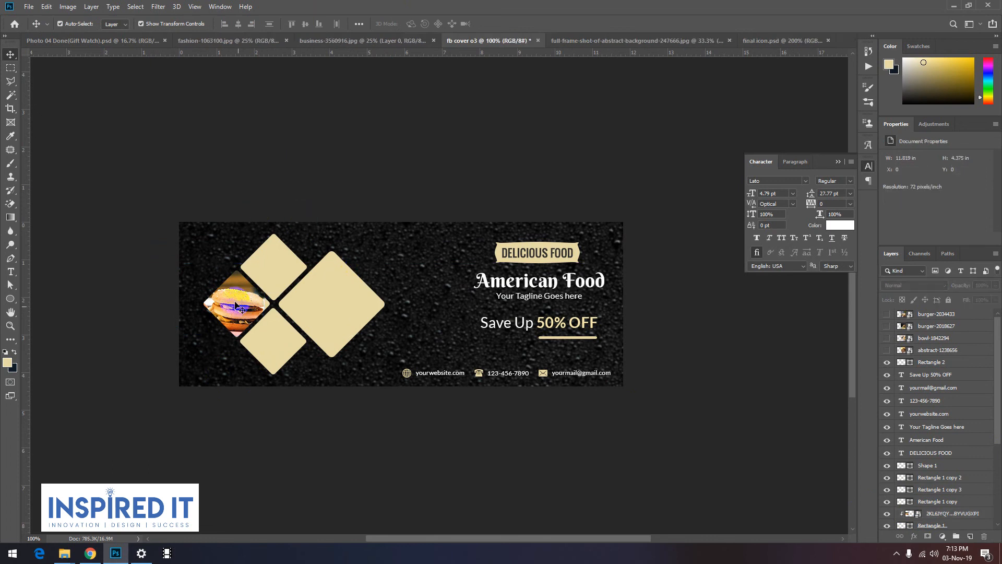
# Step: Show the burger-2018627 photo, stack its layer directly above the large diamond's layer and clip it to that diamond
pyautogui.click(278, 277)
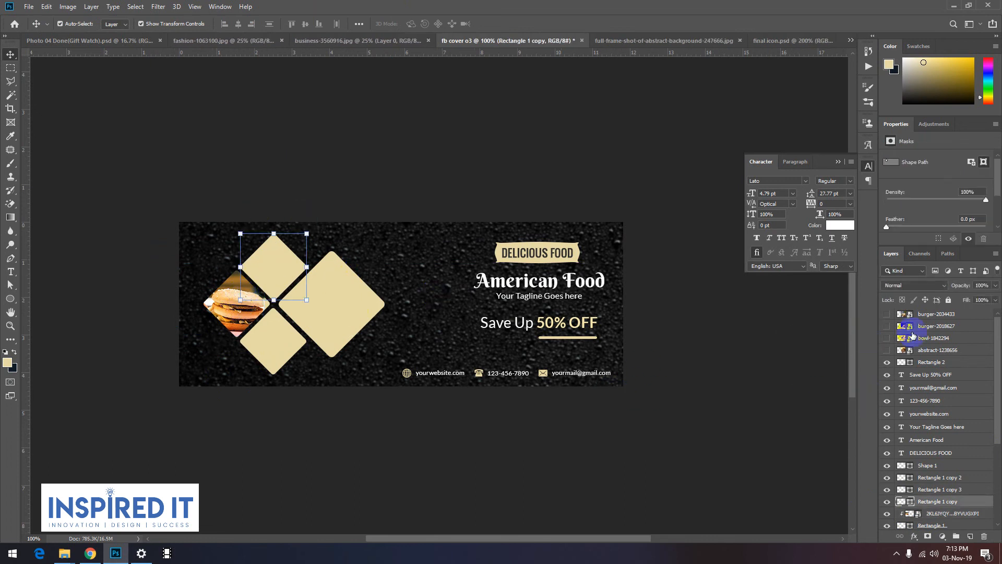
pyautogui.click(886, 326)
pyautogui.moveTo(409, 303); pyautogui.dragTo(503, 309)
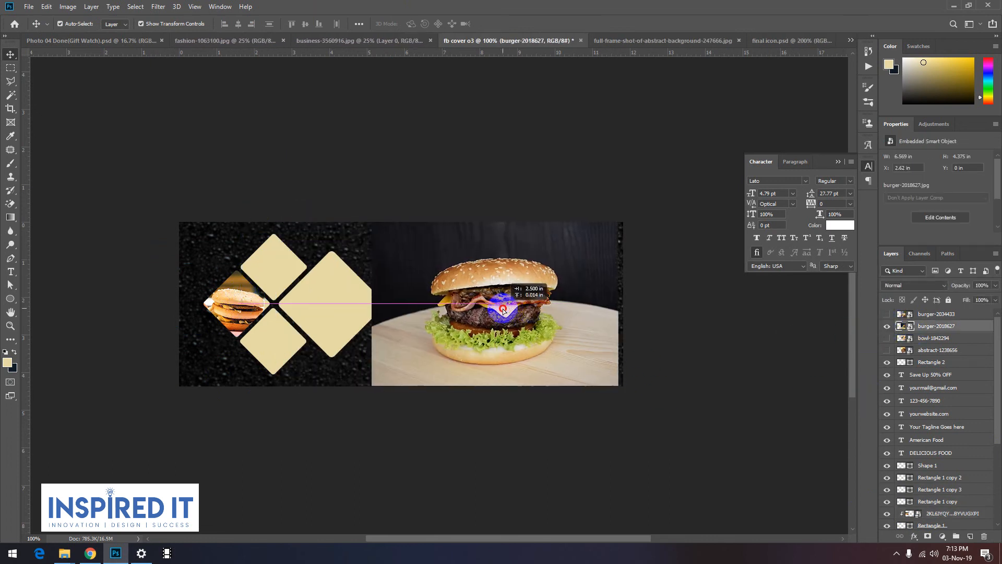
pyautogui.keyDown('shift'); pyautogui.click(339, 321); pyautogui.keyUp('shift')
pyautogui.moveTo(937, 491); pyautogui.dragTo(934, 507)
pyautogui.click(507, 468)
pyautogui.moveTo(419, 323); pyautogui.dragTo(215, 285)
pyautogui.keyDown('shift'); pyautogui.click(308, 313); pyautogui.keyUp('shift')
pyautogui.keyDown('alt'); pyautogui.click(911, 495); pyautogui.keyUp('alt')
pyautogui.hotkey('ctrl', 'z')
pyautogui.click(391, 464)
# Step: Scale the burger-2018627 photo to about 27% and center its burger inside the large diamond
pyautogui.moveTo(362, 317); pyautogui.dragTo(242, 238)
pyautogui.moveTo(336, 210); pyautogui.dragTo(334, 254)
pyautogui.moveTo(333, 374); pyautogui.dragTo(335, 358)
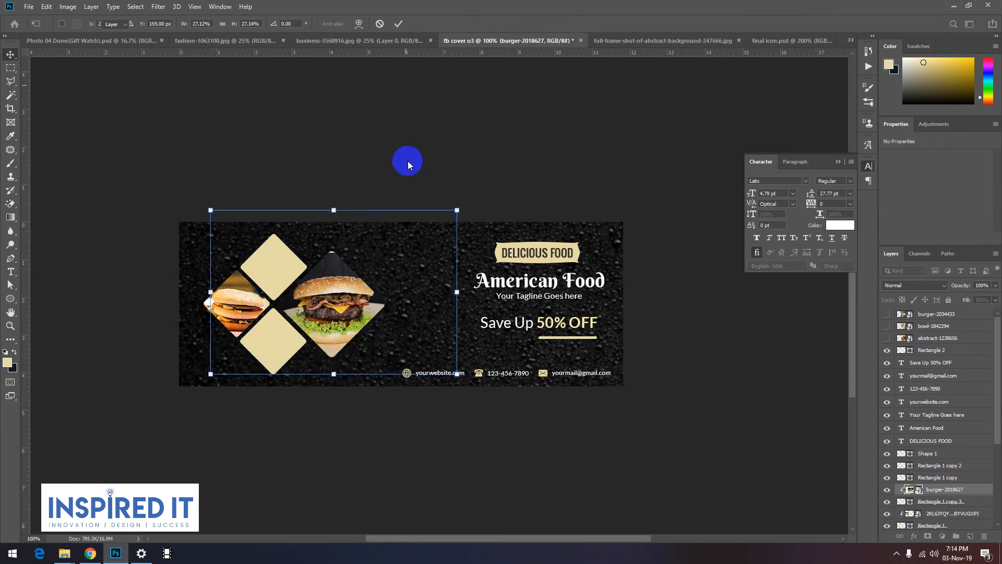
pyautogui.press('Return')
pyautogui.moveTo(352, 298); pyautogui.dragTo(352, 292)
pyautogui.moveTo(340, 356); pyautogui.dragTo(341, 353)
pyautogui.hotkey('ctrl', 'z')
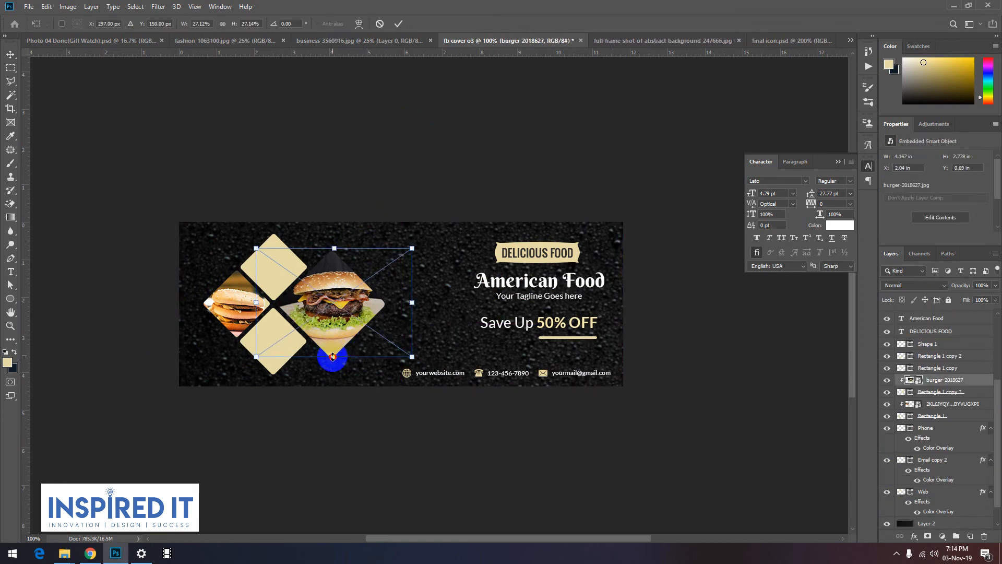
pyautogui.click(336, 173)
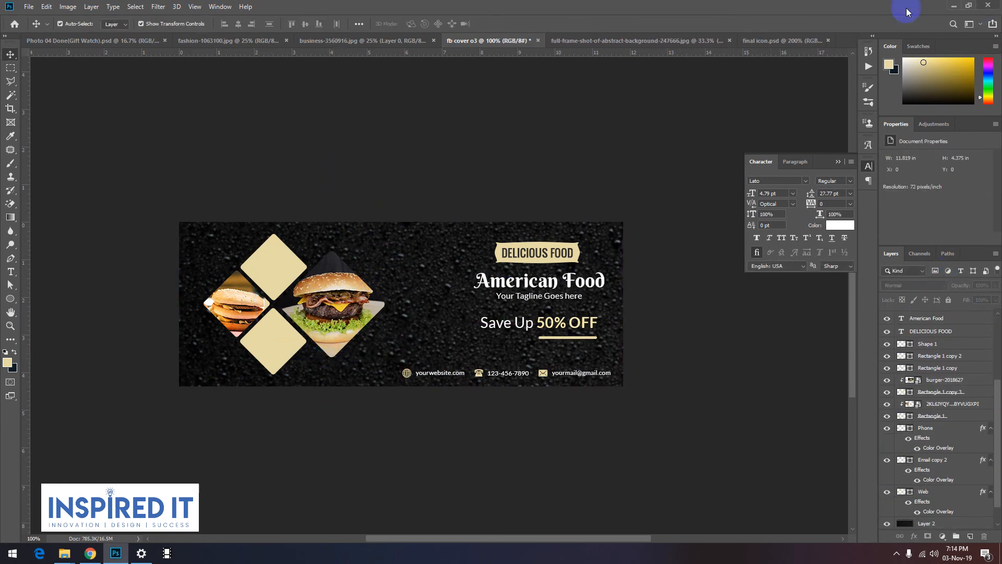
# Step: Show the bowl-1842294 photo and move its layer directly above the upper small diamond's layer
pyautogui.click(297, 279)
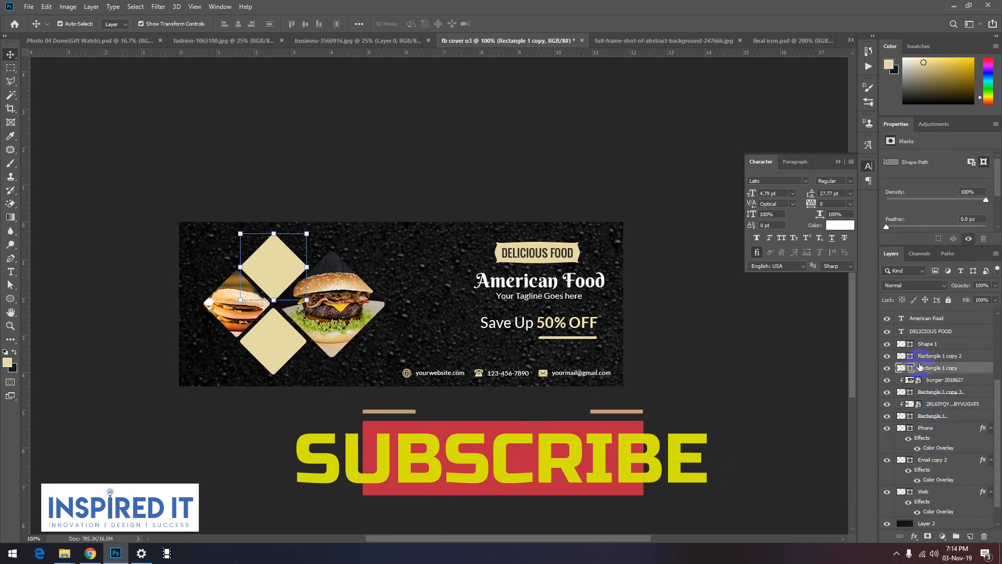
pyautogui.scroll(3, 924, 340)
pyautogui.scroll(1, 923, 341)
pyautogui.click(886, 326)
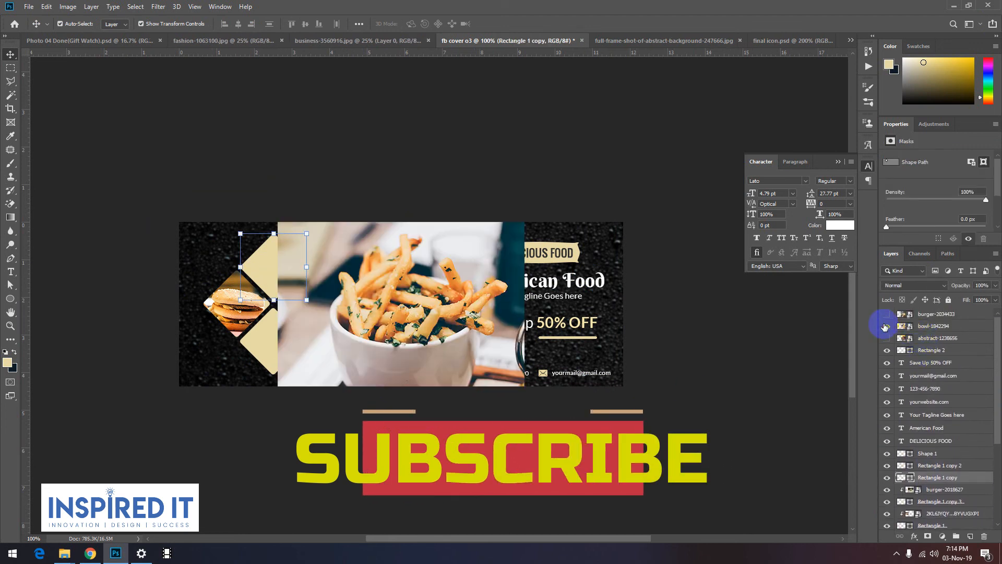
pyautogui.click(358, 346)
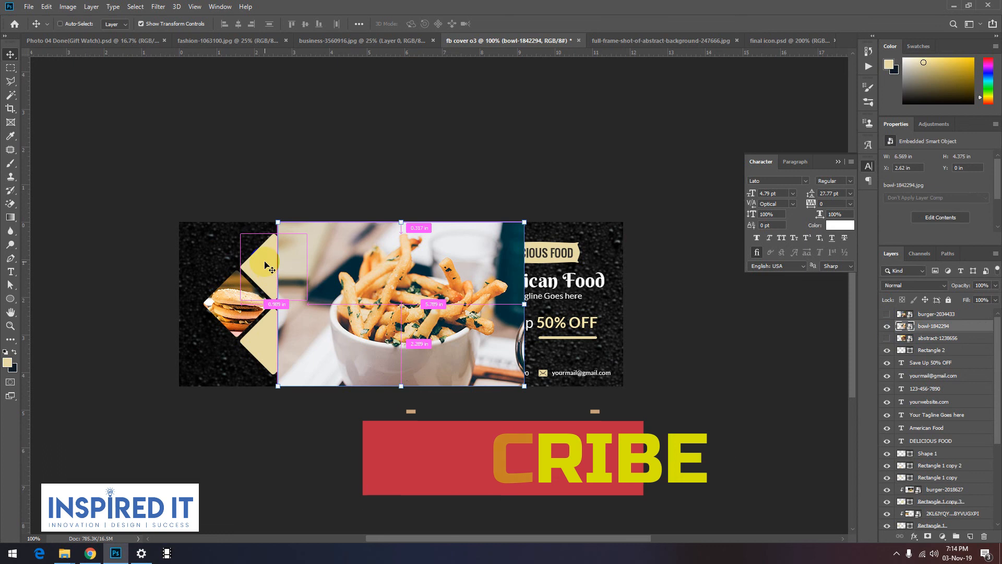
pyautogui.keyDown('ctrl'); pyautogui.click(934, 477); pyautogui.keyUp('ctrl')
pyautogui.moveTo(928, 477); pyautogui.dragTo(926, 461)
# Step: Select the bowl-1842294 photo with the upper diamond and clip the photo to that diamond
pyautogui.click(337, 431)
pyautogui.click(359, 315)
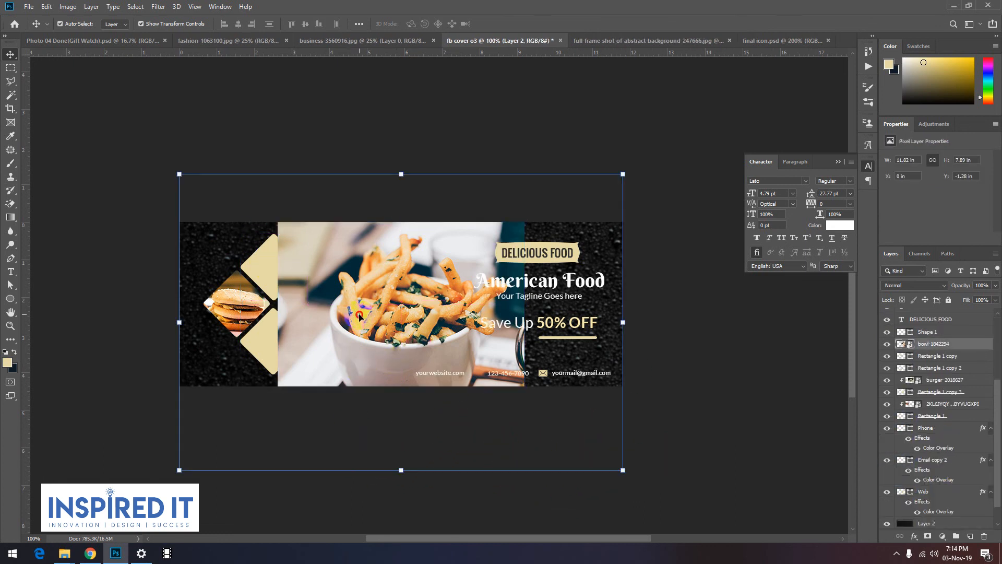
pyautogui.keyDown('shift'); pyautogui.click(270, 269); pyautogui.keyUp('shift')
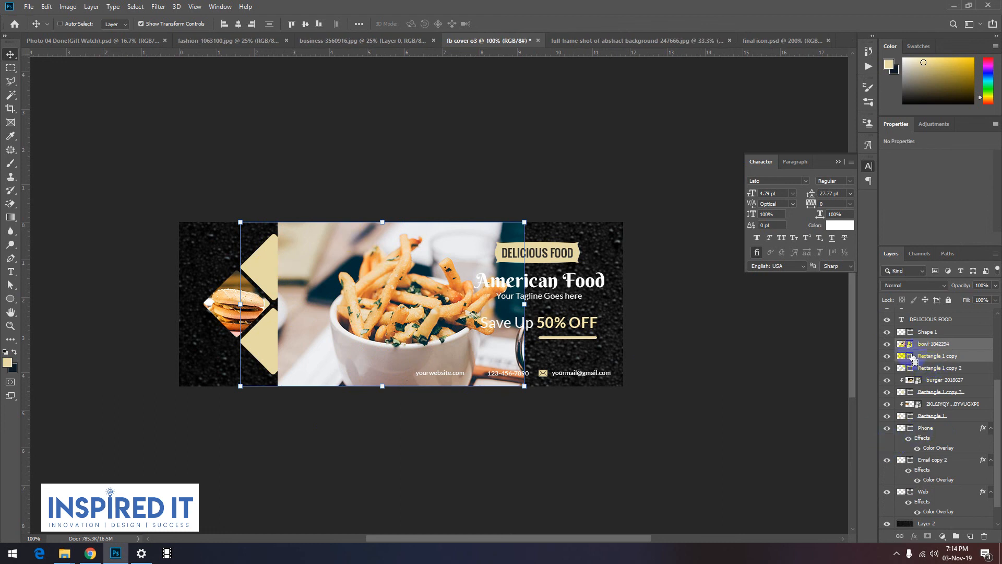
pyautogui.hotkey('ctrl', 'alt', 'g')
pyautogui.click(485, 457)
# Step: Scale the bowl-1842294 photo to about 24% and position its fries to fill the upper diamond
pyautogui.moveTo(281, 272); pyautogui.dragTo(136, 266)
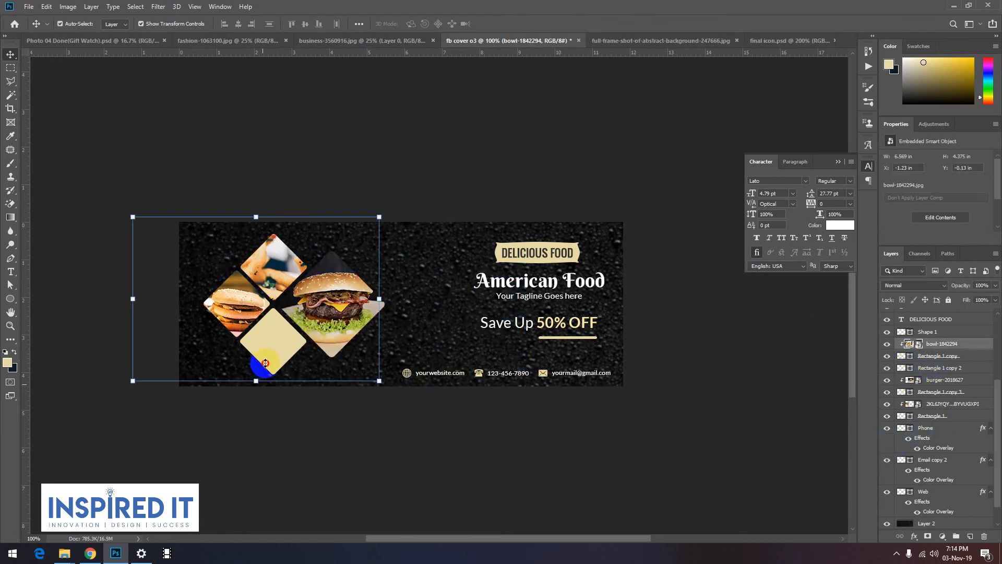
pyautogui.moveTo(265, 362); pyautogui.dragTo(274, 312)
pyautogui.moveTo(257, 216); pyautogui.dragTo(297, 254)
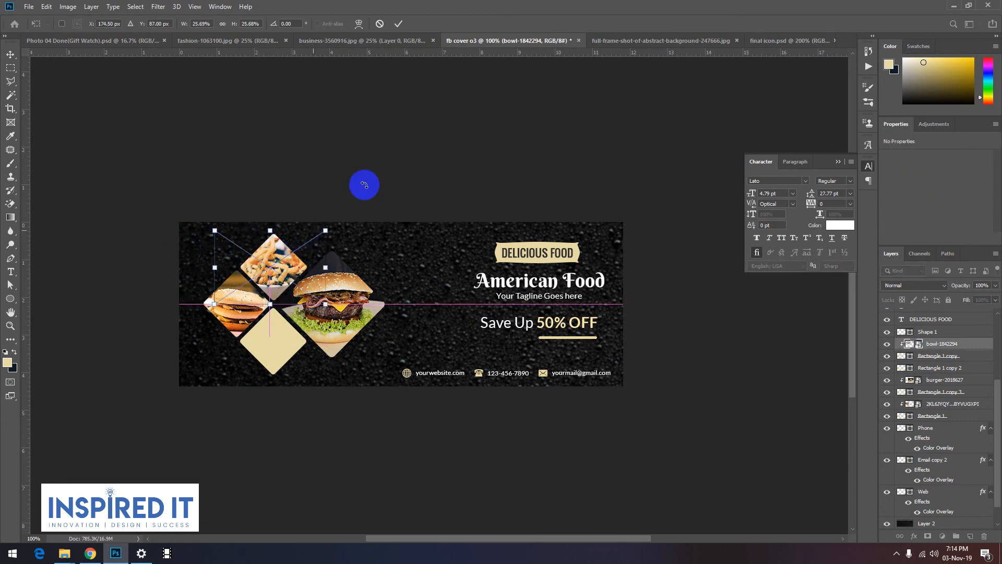
pyautogui.moveTo(273, 305); pyautogui.dragTo(274, 303)
pyautogui.click(324, 173)
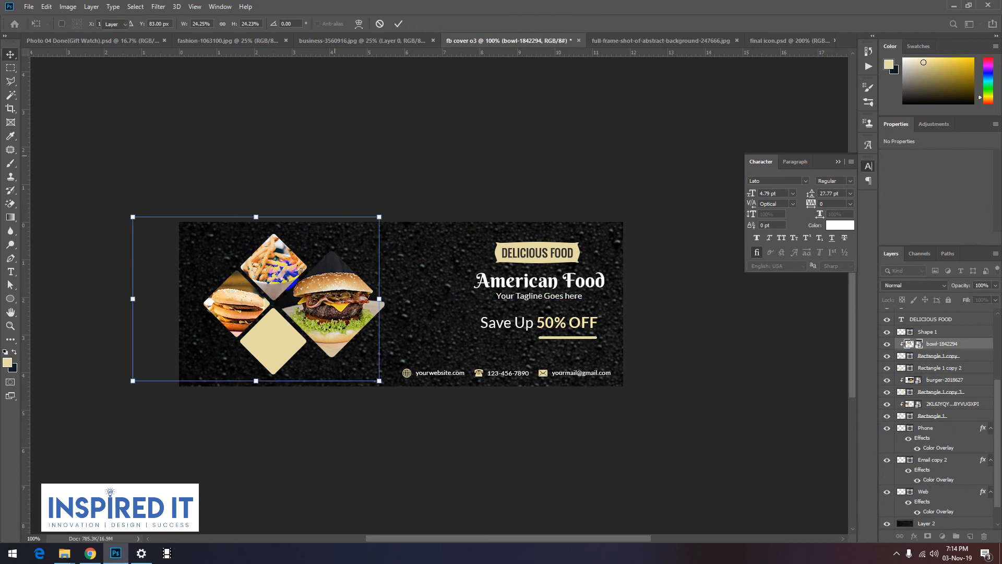
pyautogui.click(375, 213)
# Step: Apply the fries photo's transform, select the lower small diamond, and show the abstract-1238656 photo
pyautogui.click(300, 368)
pyautogui.scroll(5, 934, 365)
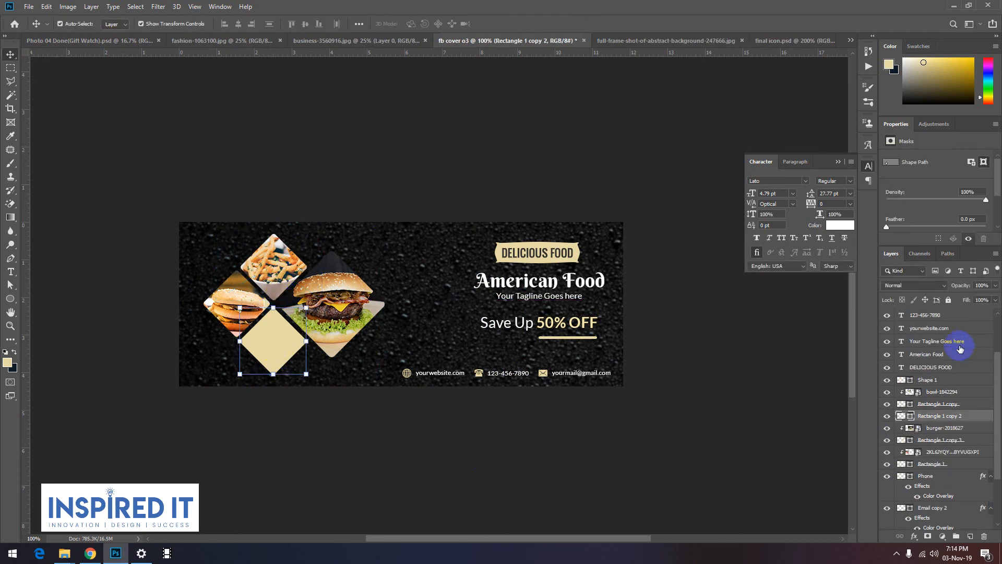
pyautogui.click(886, 328)
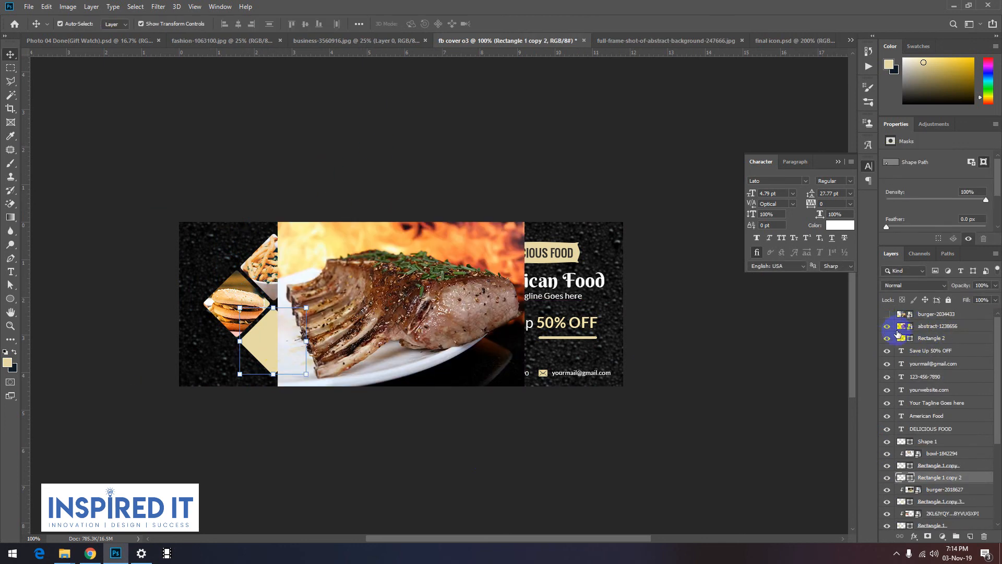
# Step: Move the abstract-1238656 photo and the lower diamond together to just below the DELICIOUS FOOD text layer, and clip the photo to that diamond
pyautogui.click(934, 328)
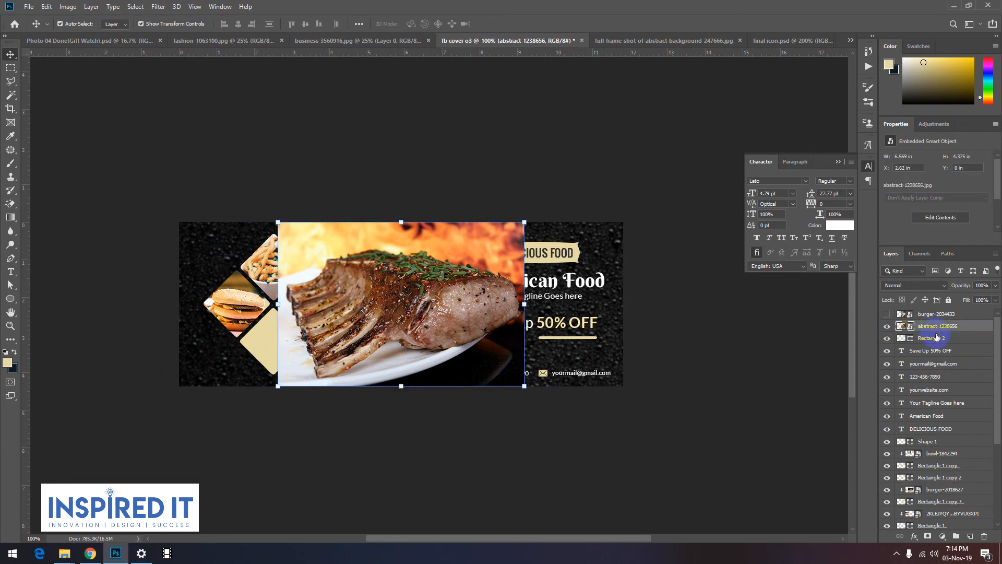
pyautogui.keyDown('shift'); pyautogui.click(260, 344); pyautogui.keyUp('shift')
pyautogui.moveTo(932, 480); pyautogui.dragTo(935, 426)
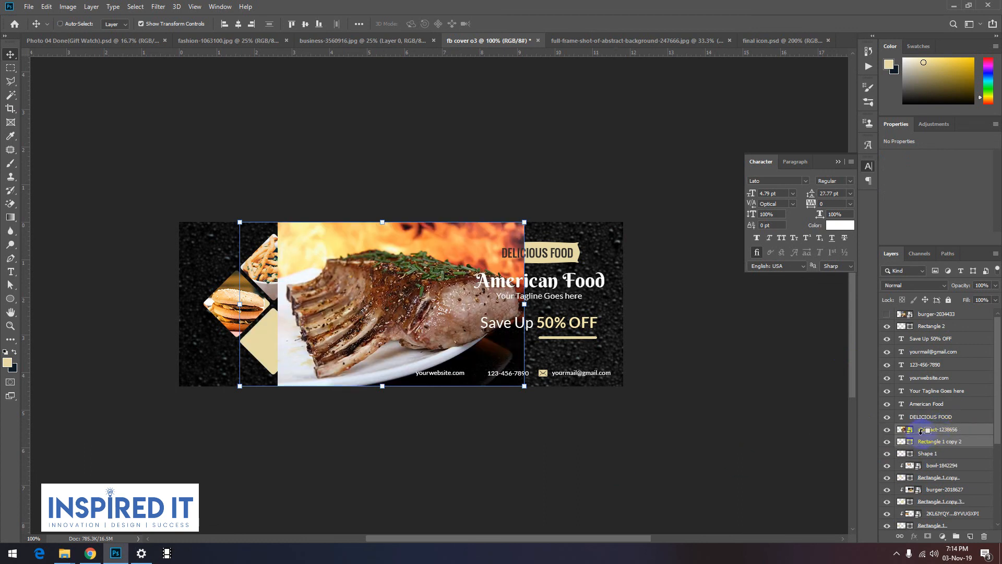
pyautogui.keyDown('alt'); pyautogui.click(919, 434); pyautogui.keyUp('alt')
# Step: Scale the abstract-1238656 photo to about 2.69 x 1.78 in and position its meat to fill the lower diamond
pyautogui.moveTo(276, 340); pyautogui.dragTo(167, 346)
pyautogui.moveTo(294, 230); pyautogui.dragTo(260, 342)
pyautogui.moveTo(280, 385); pyautogui.dragTo(254, 350)
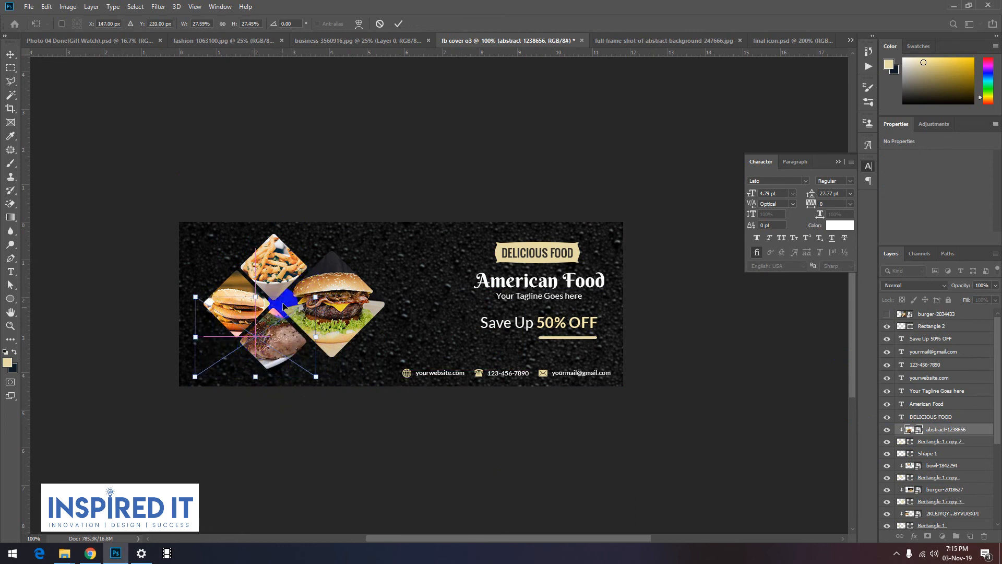
pyautogui.moveTo(283, 295); pyautogui.dragTo(285, 305)
pyautogui.moveTo(260, 379); pyautogui.dragTo(262, 373)
pyautogui.moveTo(280, 340); pyautogui.dragTo(285, 340)
pyautogui.press('Return')
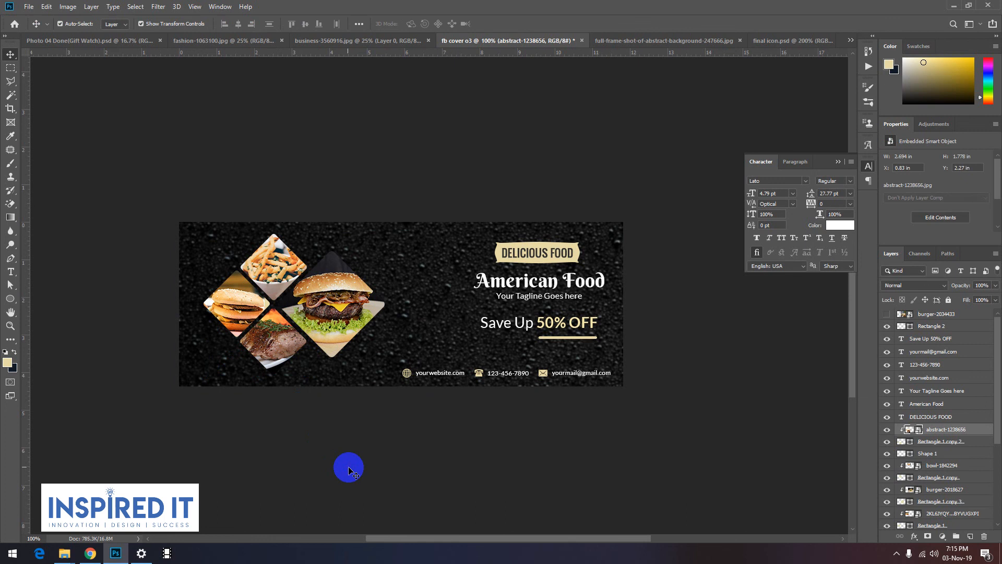
pyautogui.click(349, 468)
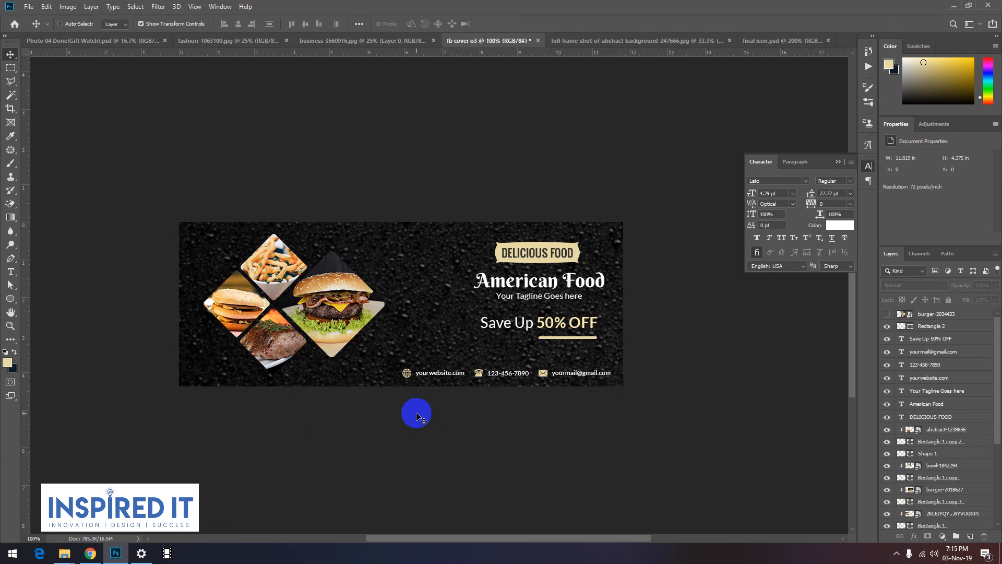
# Step: Start saving the cover under a new name in the Graphichs Designing subfolder on drive E that holds the earlier fb cover files
pyautogui.hotkey('ctrl', 'shift', 's')
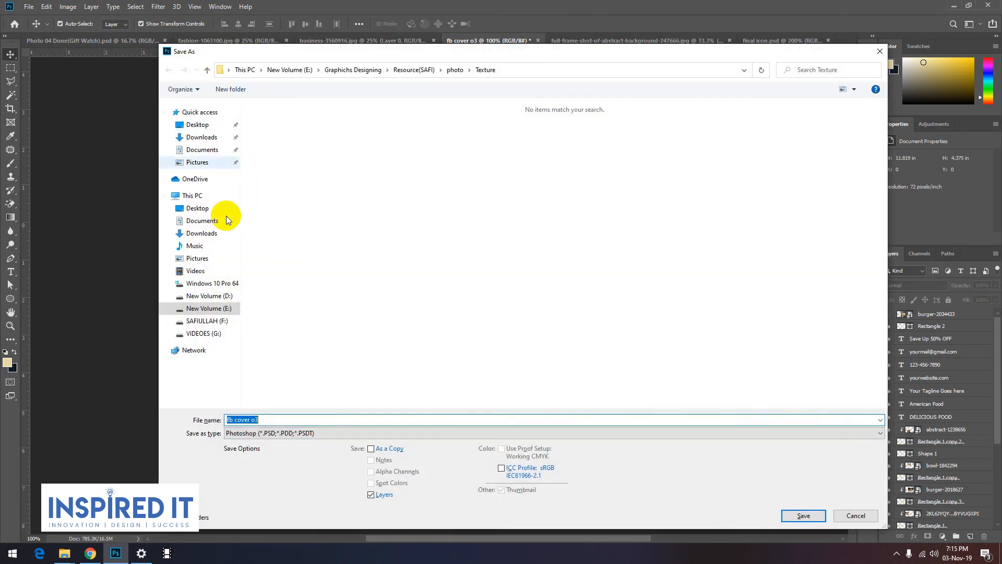
pyautogui.click(209, 309)
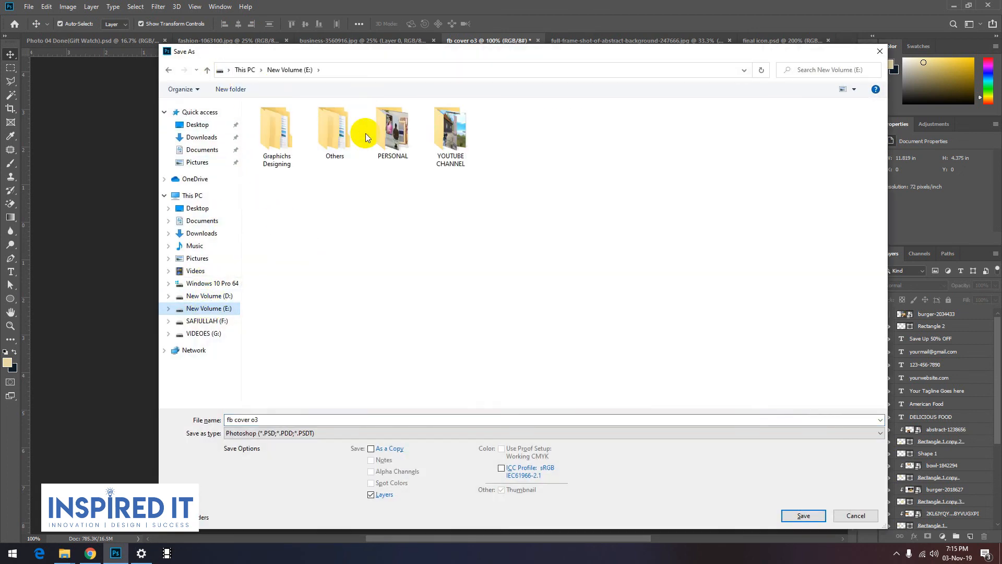
pyautogui.click(270, 133)
pyautogui.doubleClick(270, 133)
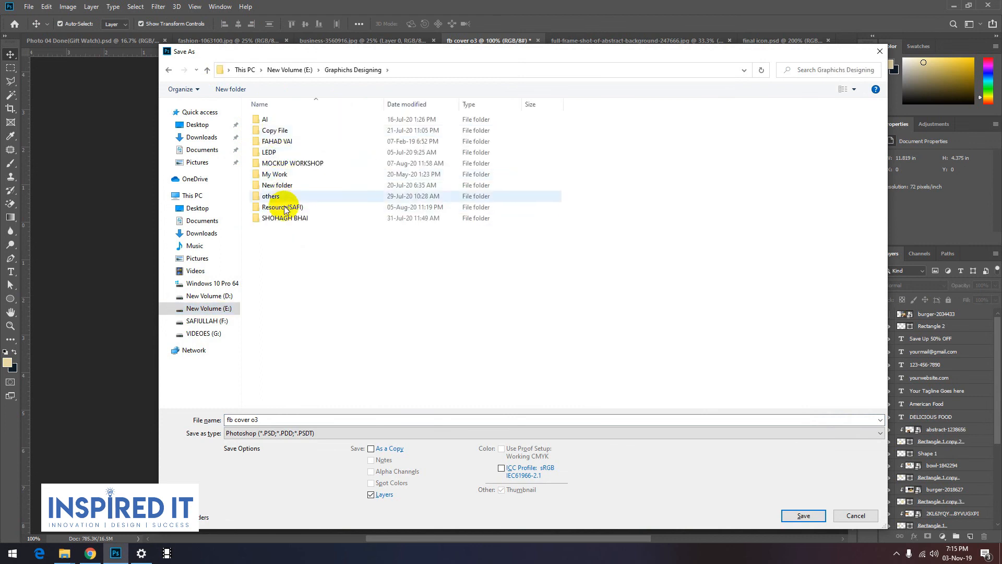
pyautogui.doubleClick(281, 141)
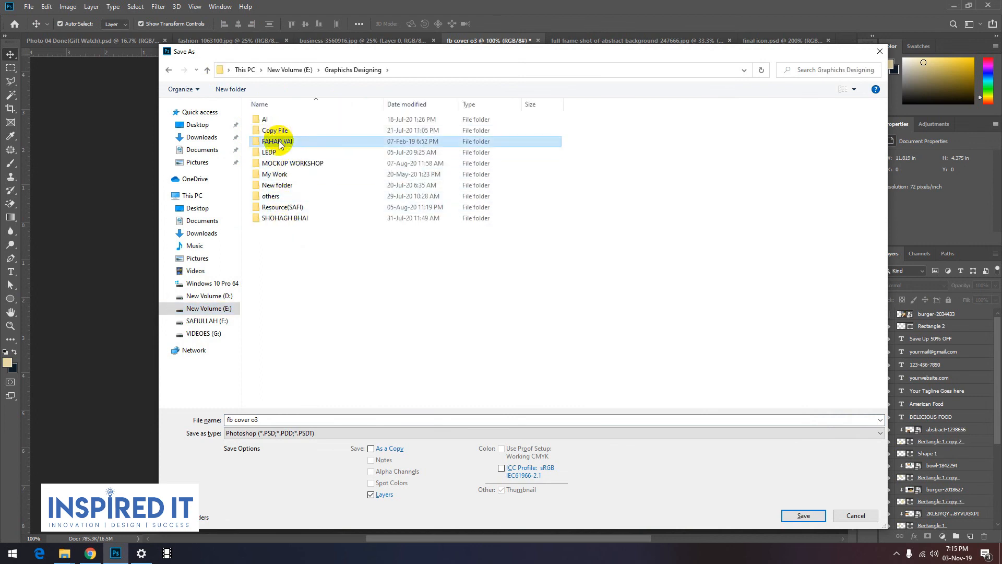
pyautogui.click(346, 153)
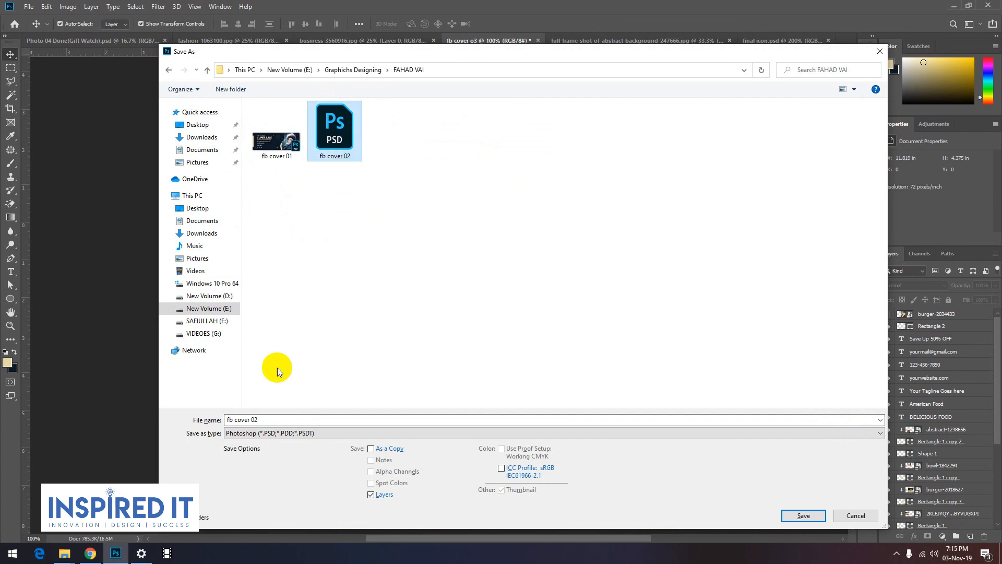
pyautogui.click(265, 420)
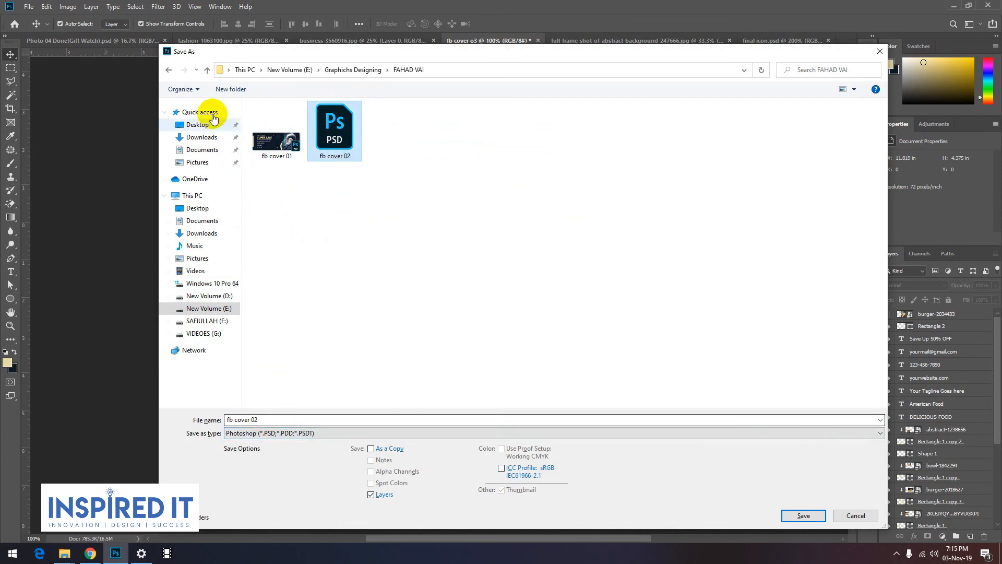
pyautogui.click(207, 70)
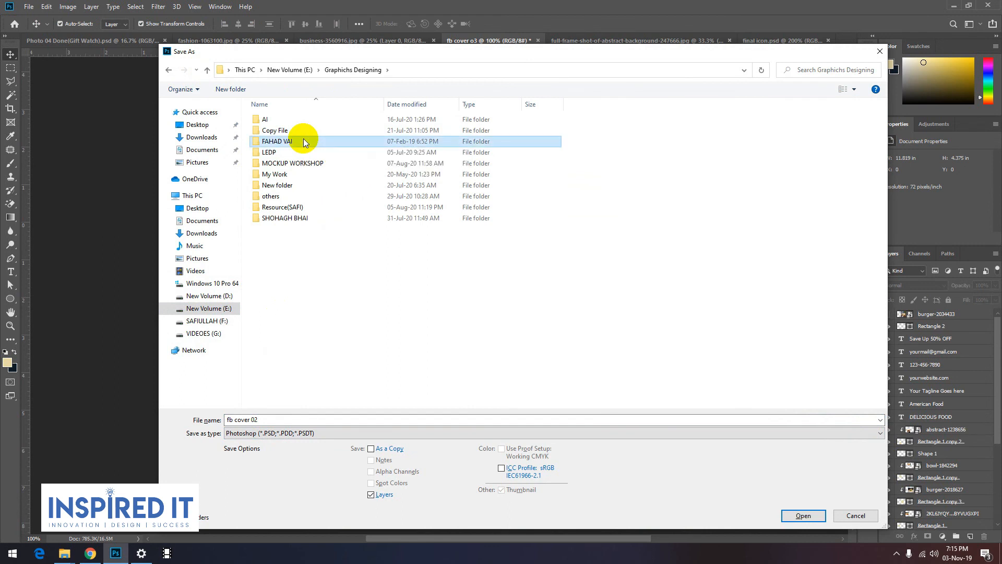
pyautogui.doubleClick(302, 140)
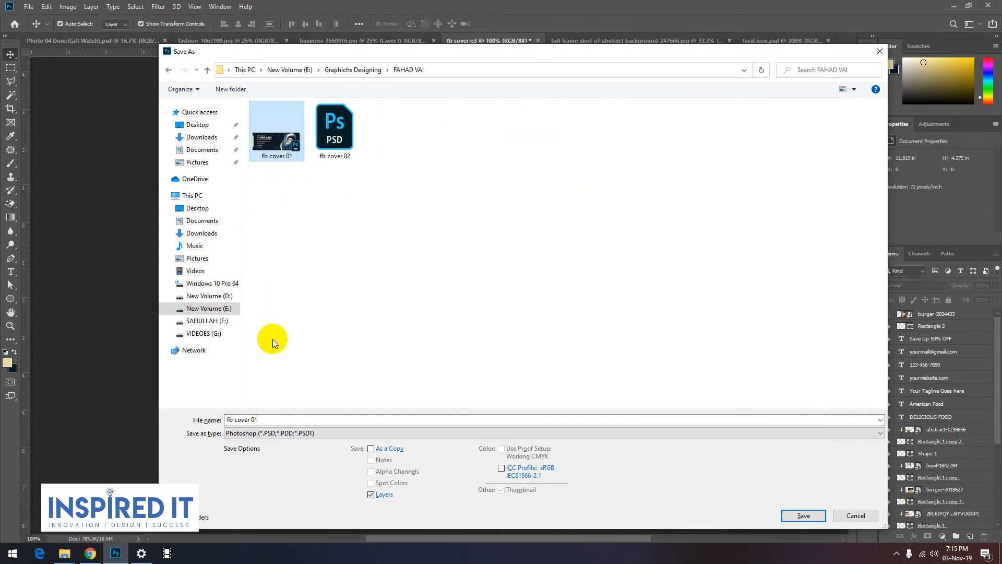
pyautogui.click(263, 420)
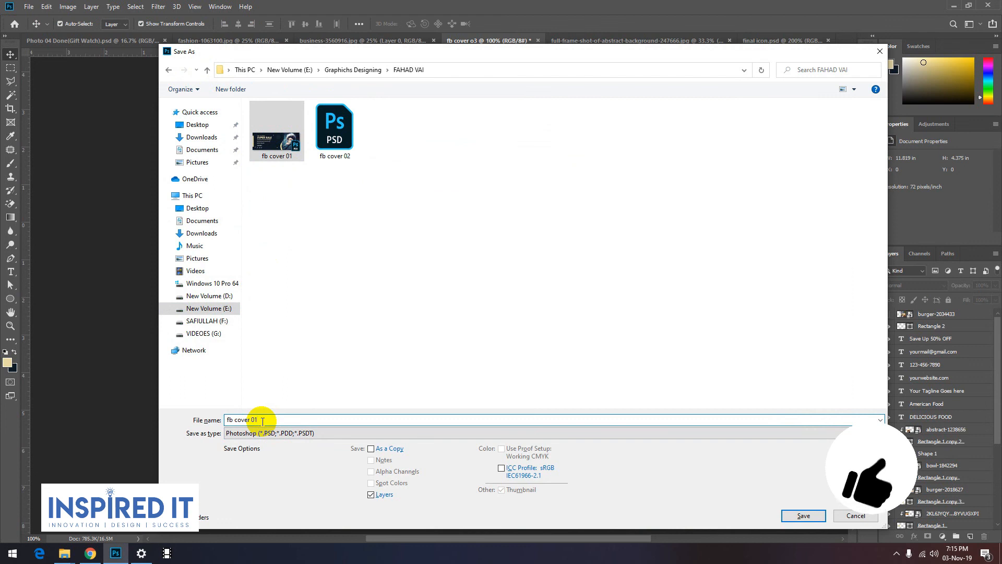
pyautogui.press('BackSpace')
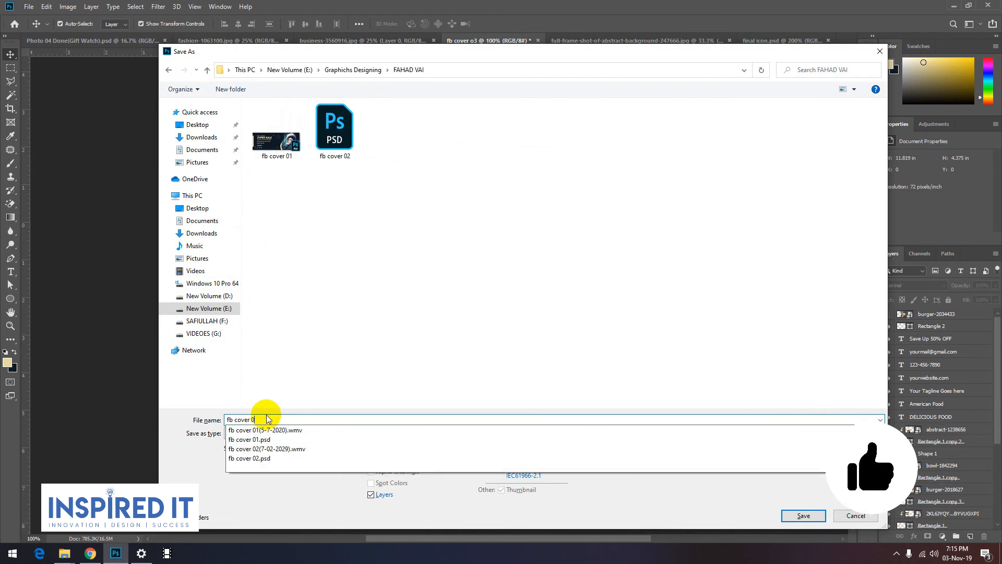
pyautogui.click(279, 431)
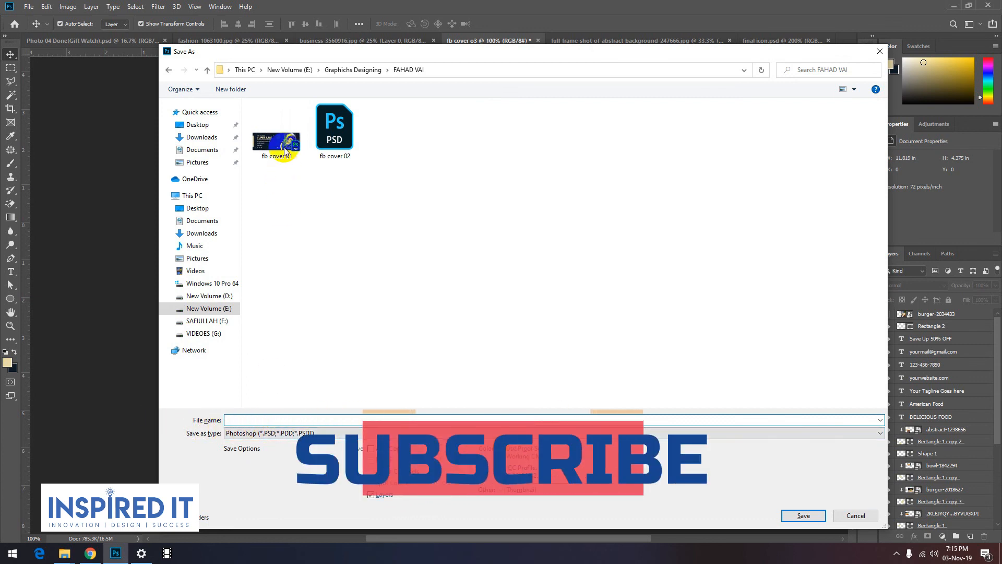
# Step: Reuse the name of the existing fb cover 02 file, change it to fb cover 03, and save the design as a Photoshop PSD
pyautogui.click(334, 128)
pyautogui.doubleClick(261, 420)
pyautogui.write('03')
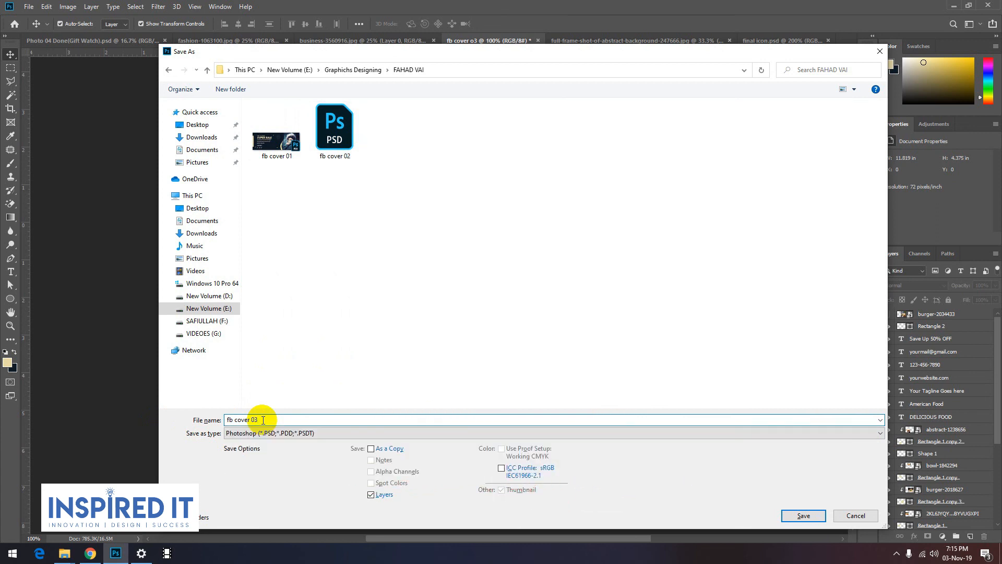
pyautogui.press('Return')
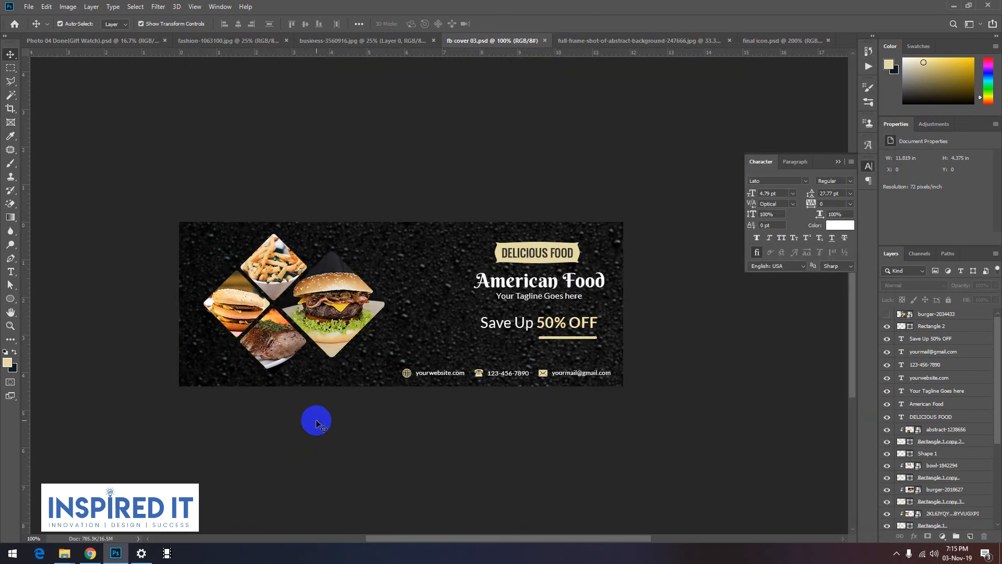